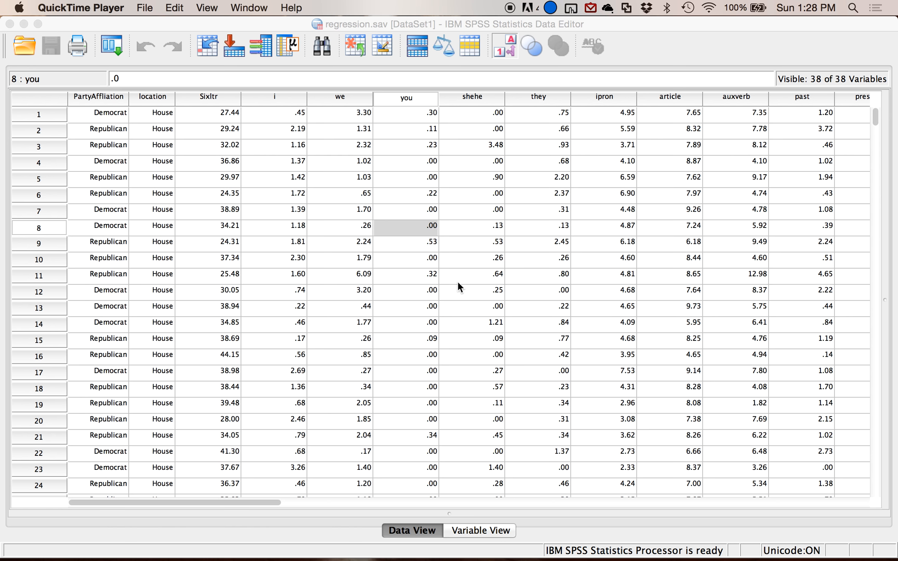
Reset the Frequencies analysis and add PartyAffliation and location as its variables
left_click(396, 215)
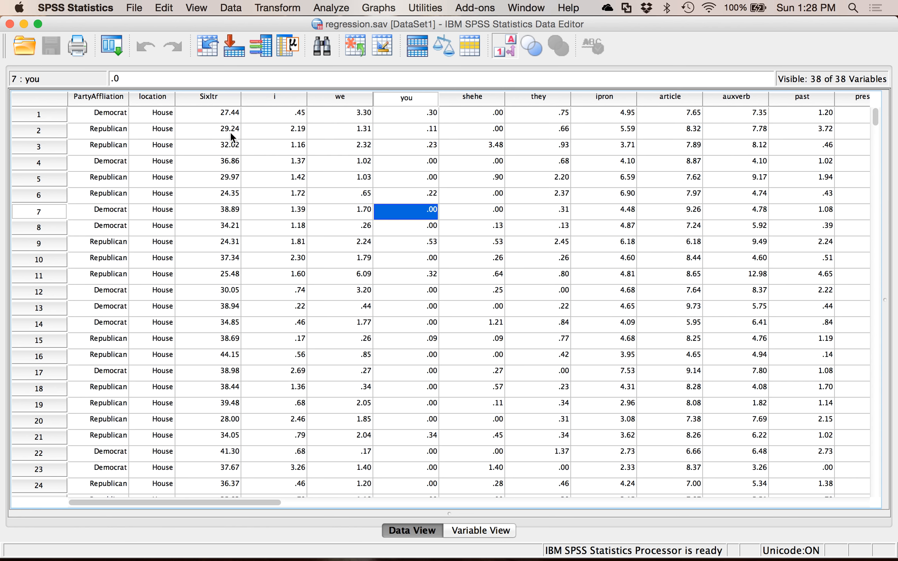
left_click(165, 102)
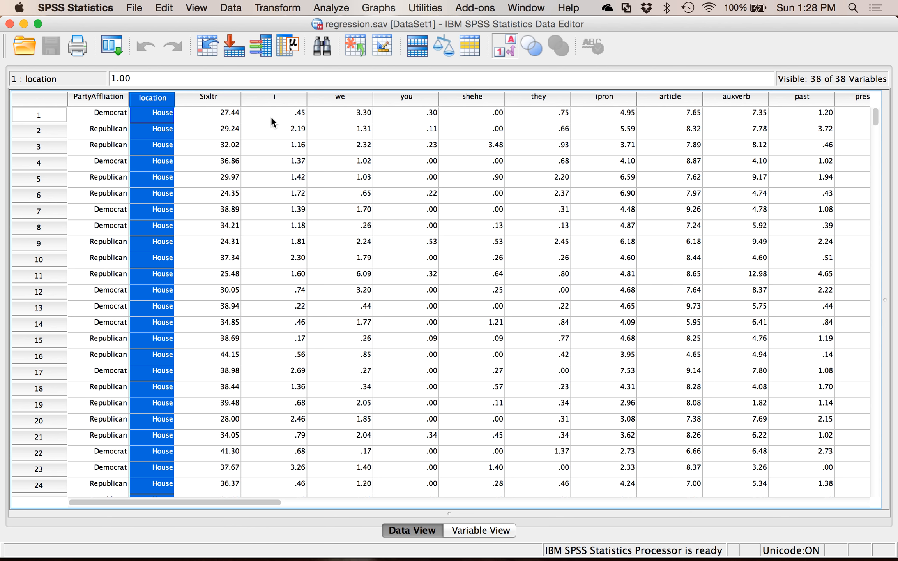
left_click(345, 11)
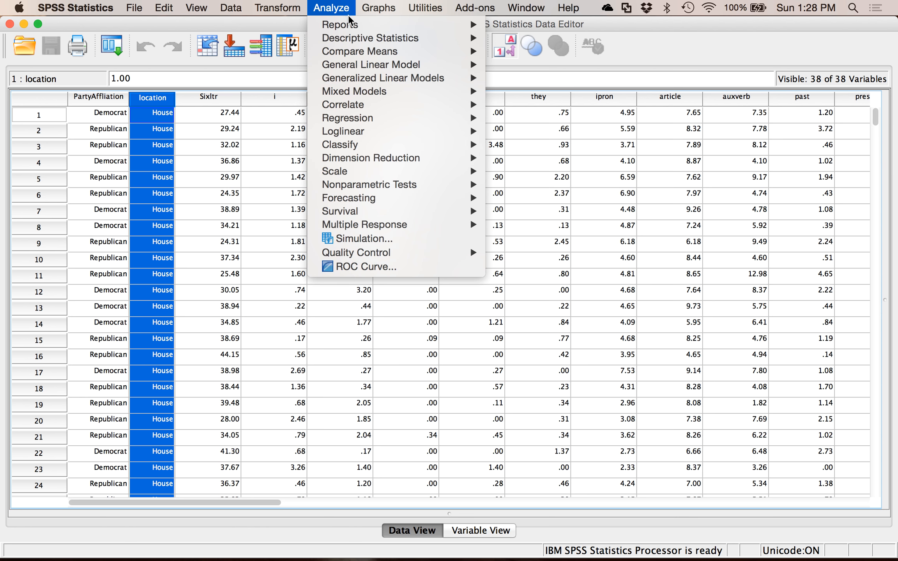
mouse_move(357, 38)
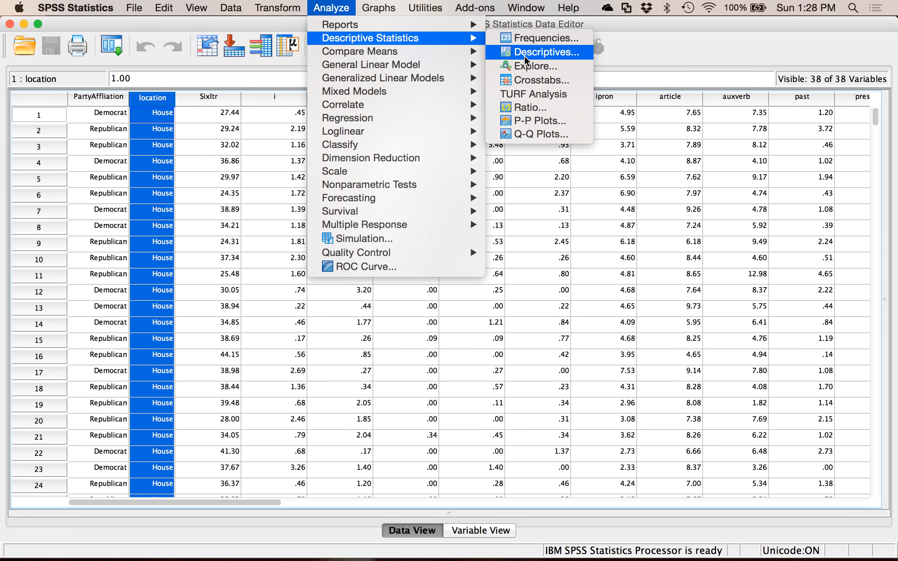
left_click(515, 39)
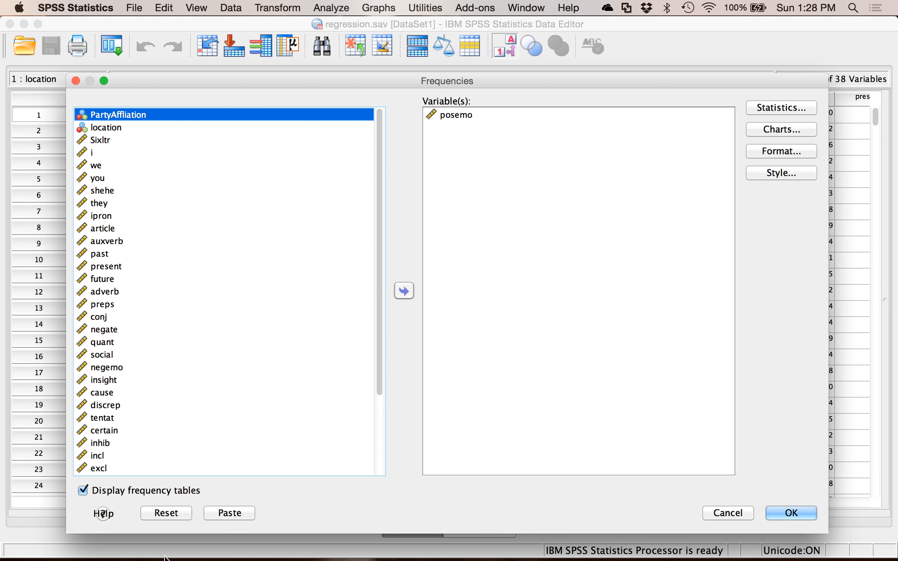
left_click(168, 513)
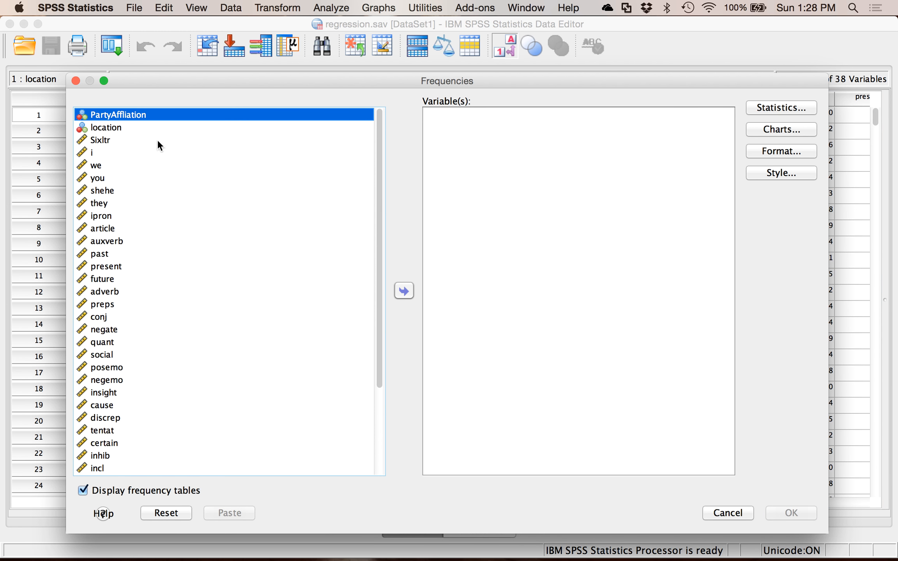
left_click(120, 131, "shift")
left_click(399, 290)
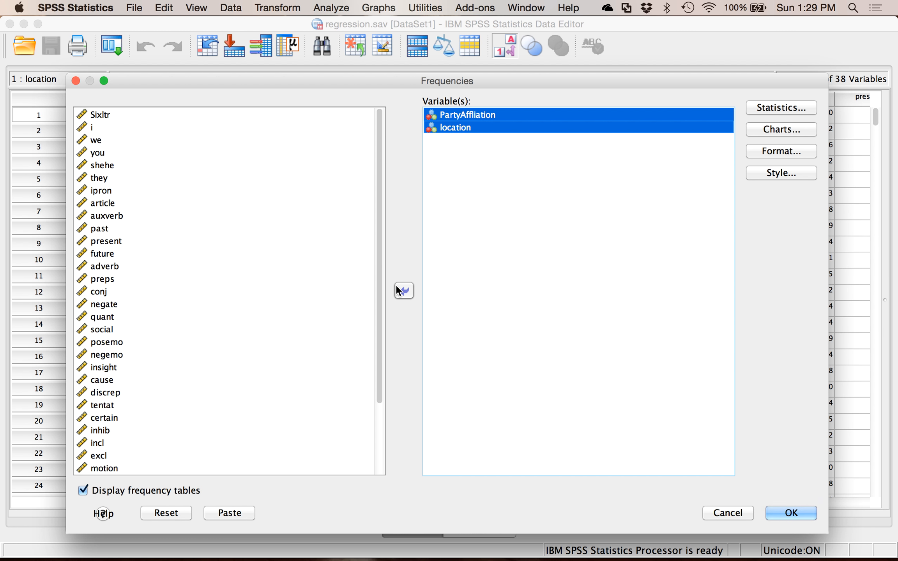
Set the Frequencies statistics to report the mode, minimum and maximum
left_click(793, 105)
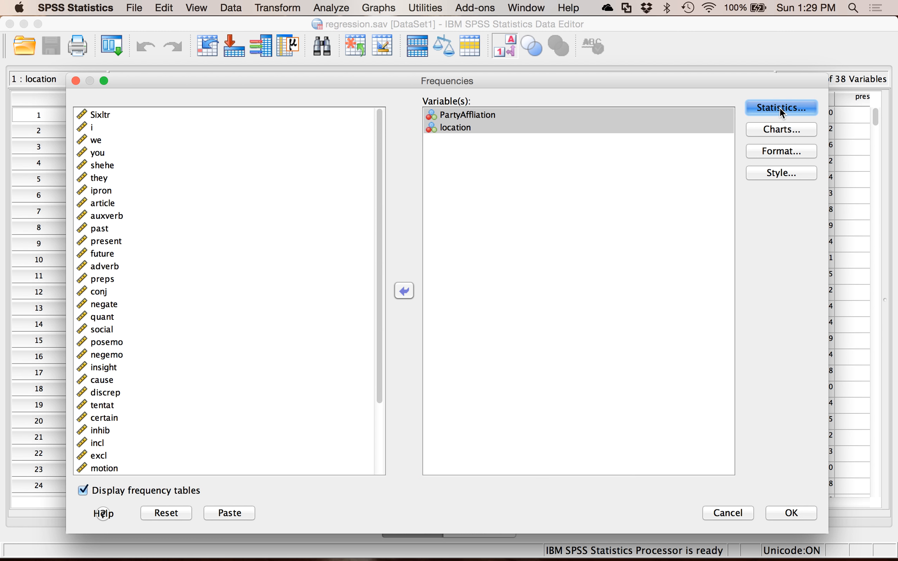
left_click_drag(462, 108, 384, 70)
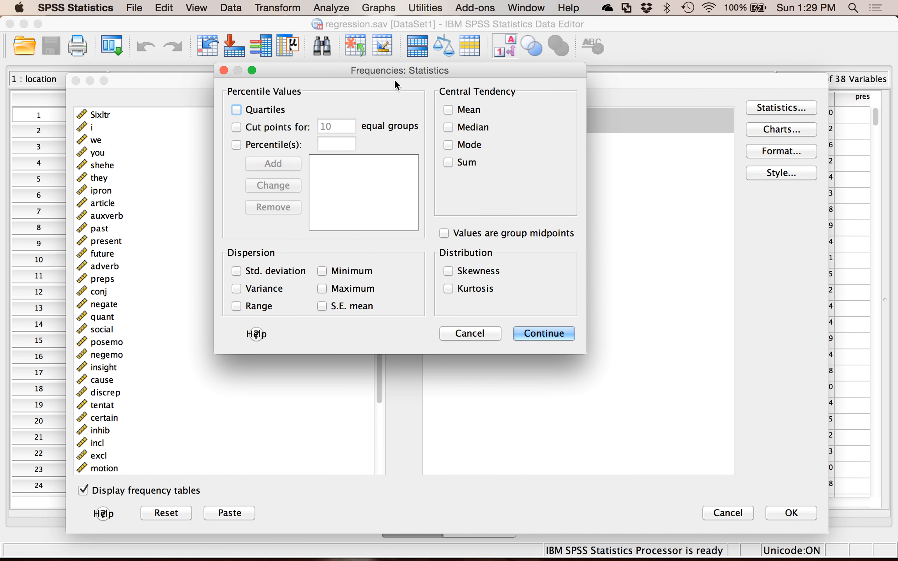
left_click(448, 128)
left_click(450, 130)
left_click(447, 145)
left_click(339, 271)
left_click(351, 289)
left_click(545, 335)
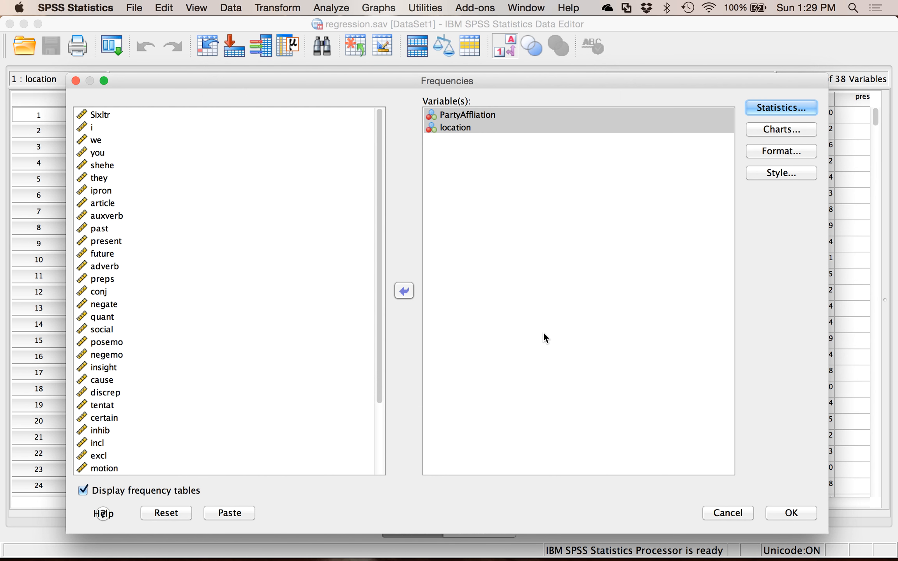
Run the Frequencies analysis and review the statistics and frequency tables for PartyAffliation and location
left_click(780, 512)
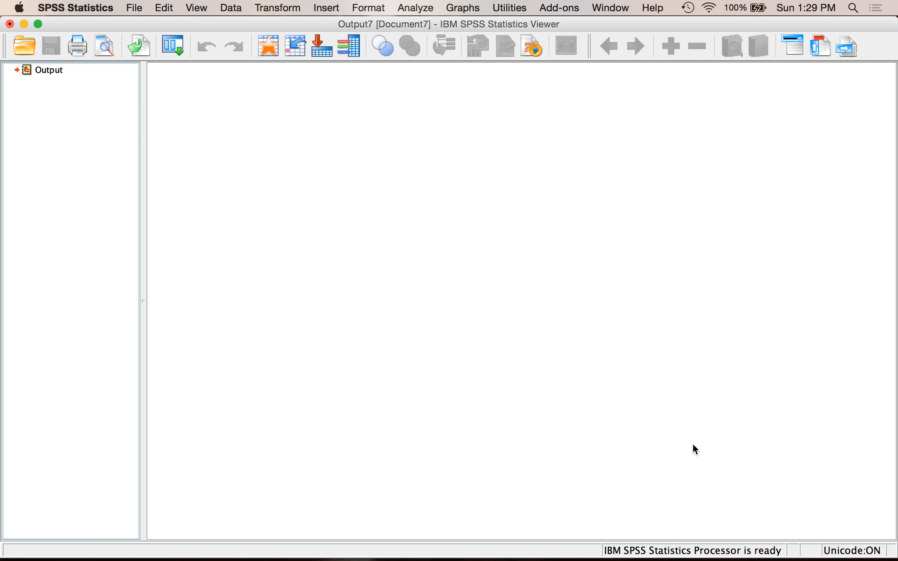
scroll(551, 282, "down", 1)
left_click(573, 283)
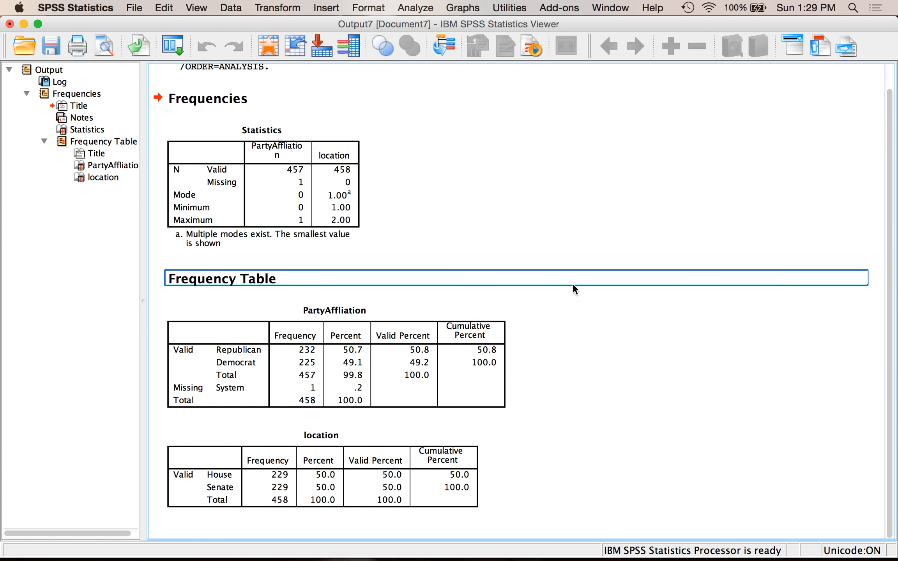
left_click(484, 373)
left_click(290, 152)
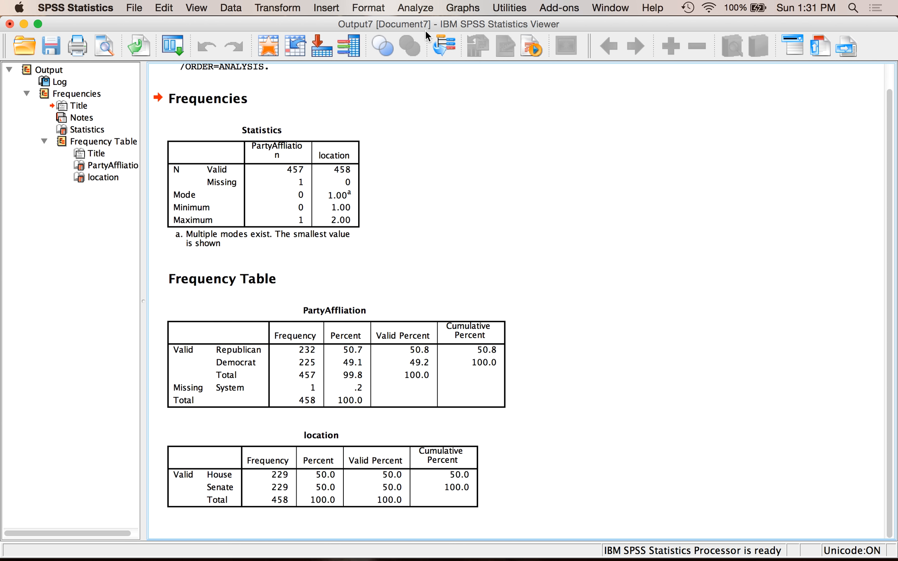
Return to the data and set up a reset Frequencies analysis of past, present and future, without frequency tables
left_click(266, 46)
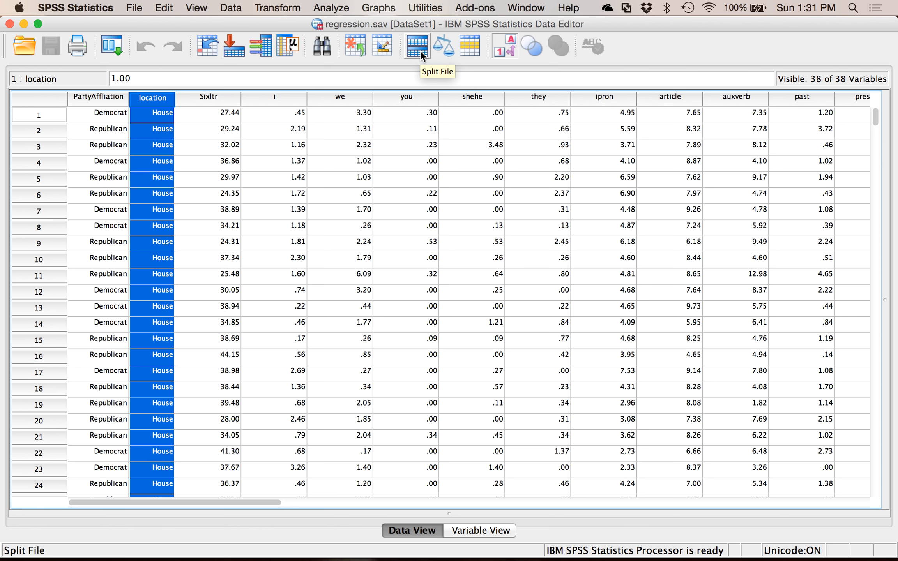
left_click(342, 8)
mouse_move(344, 38)
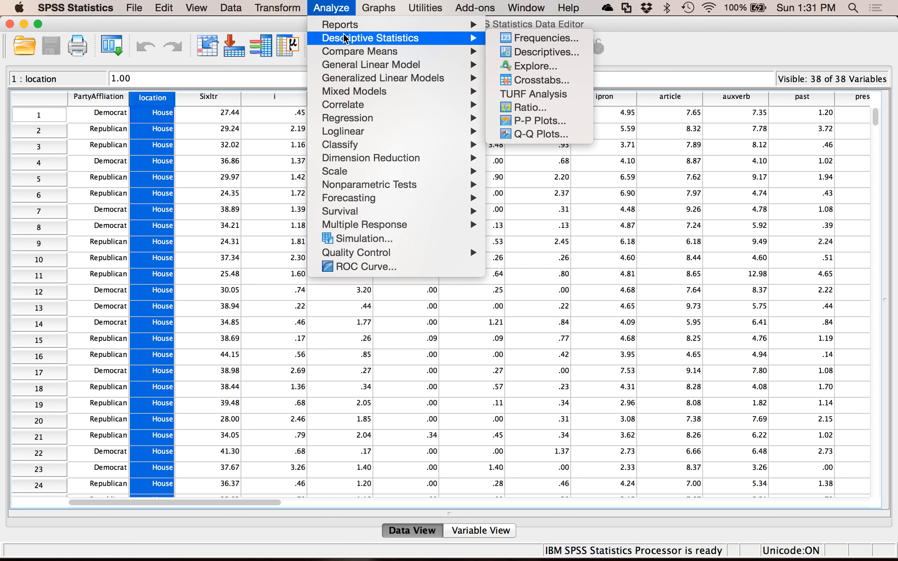
left_click(545, 39)
left_click(177, 513)
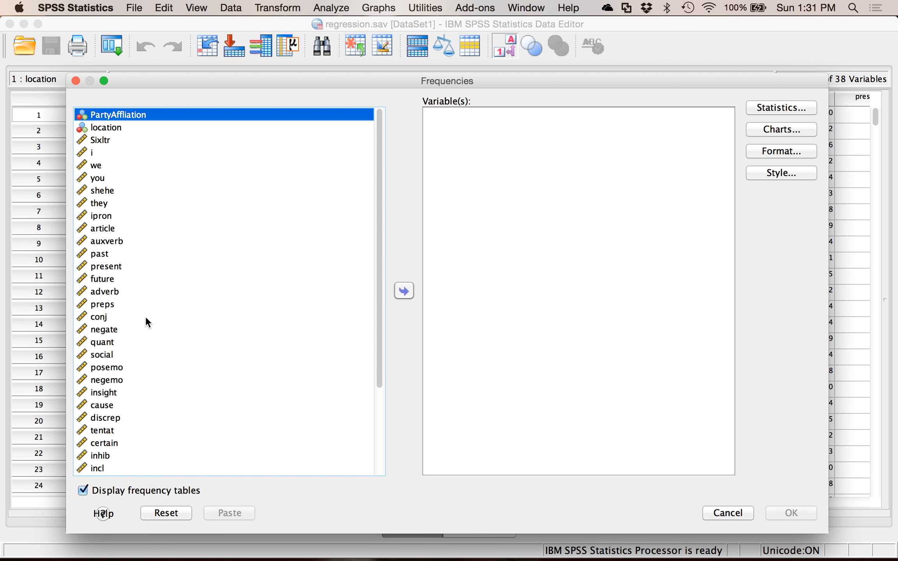
left_click(119, 266)
left_click(110, 255)
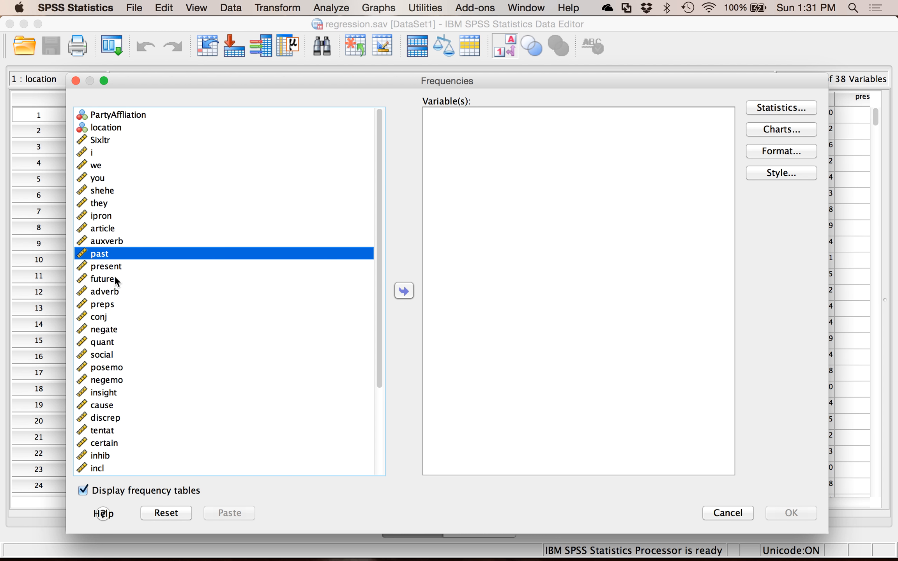
left_click(114, 279, "shift")
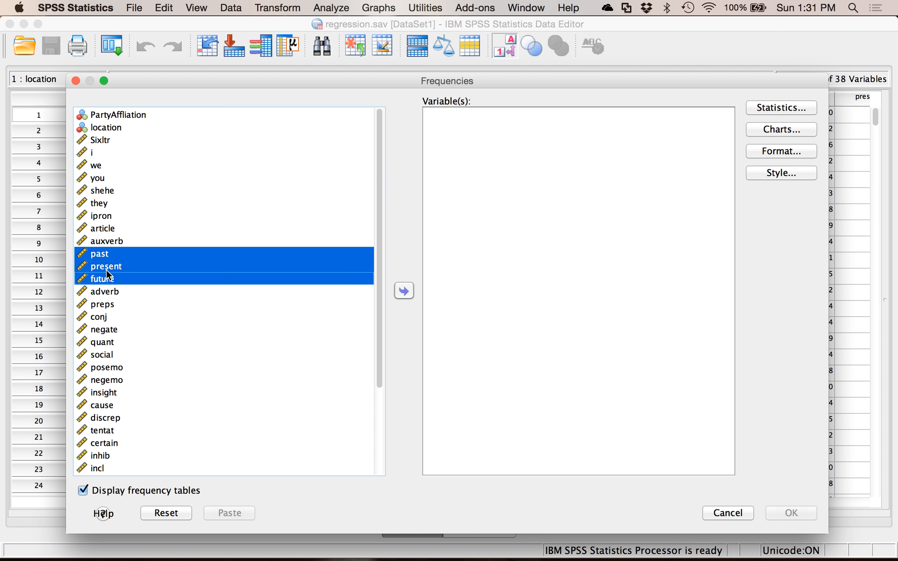
left_click(401, 292)
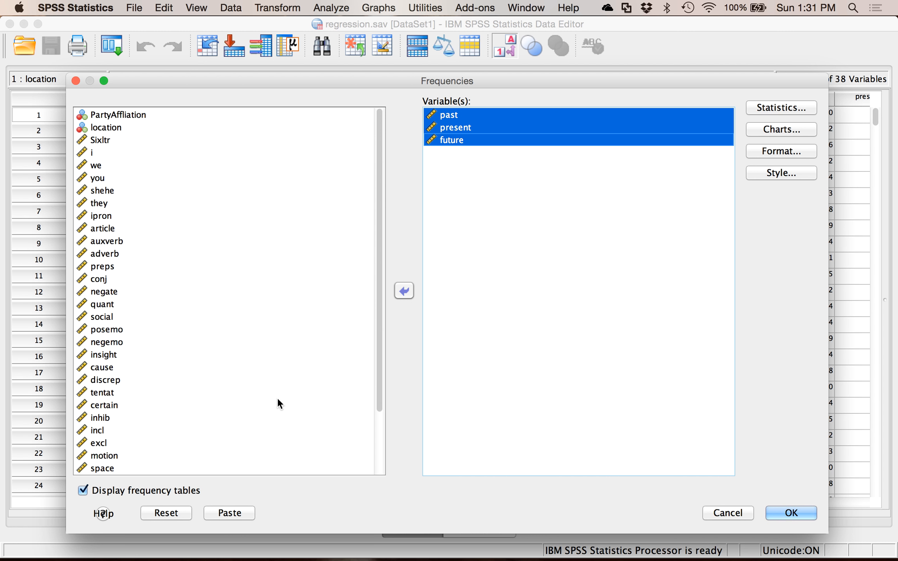
left_click(187, 491)
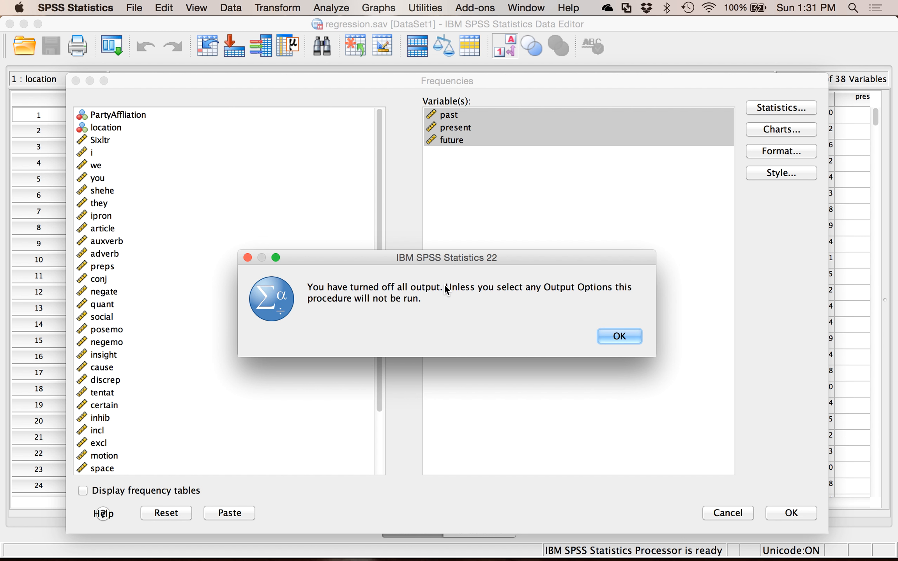
left_click(616, 344)
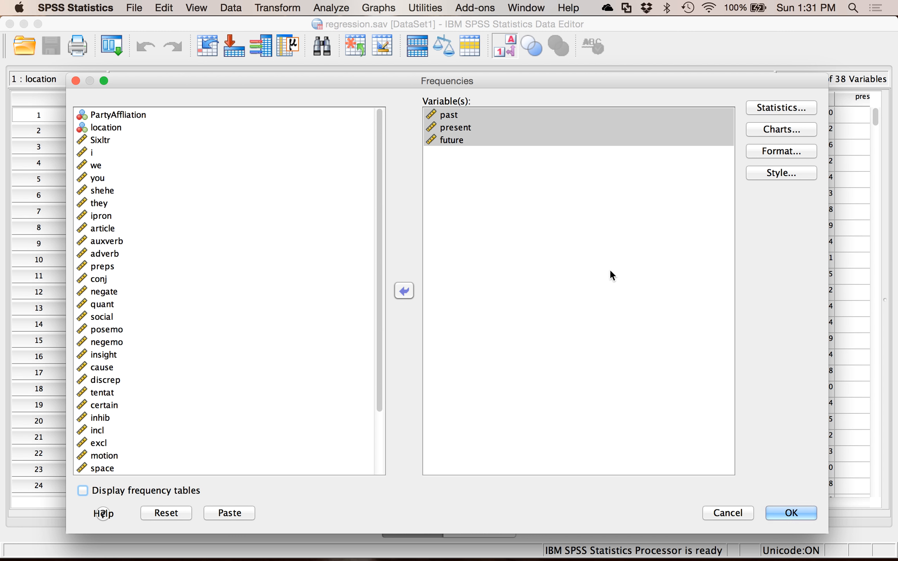
Request mean, median, mode, standard deviation, variance, range, minimum, maximum and quartiles, and run the Frequencies analysis
left_click(762, 109)
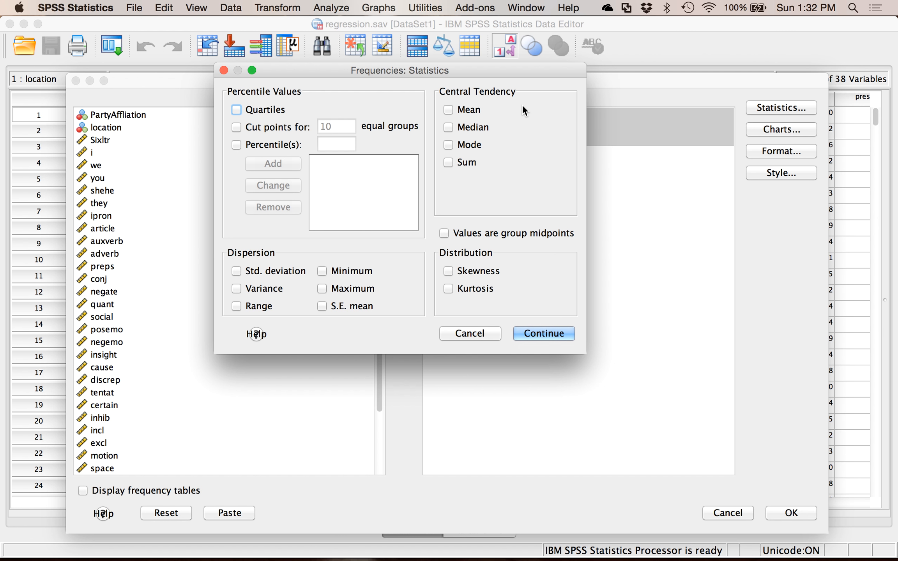
left_click(472, 111)
left_click(475, 127)
left_click(479, 145)
left_click(236, 271)
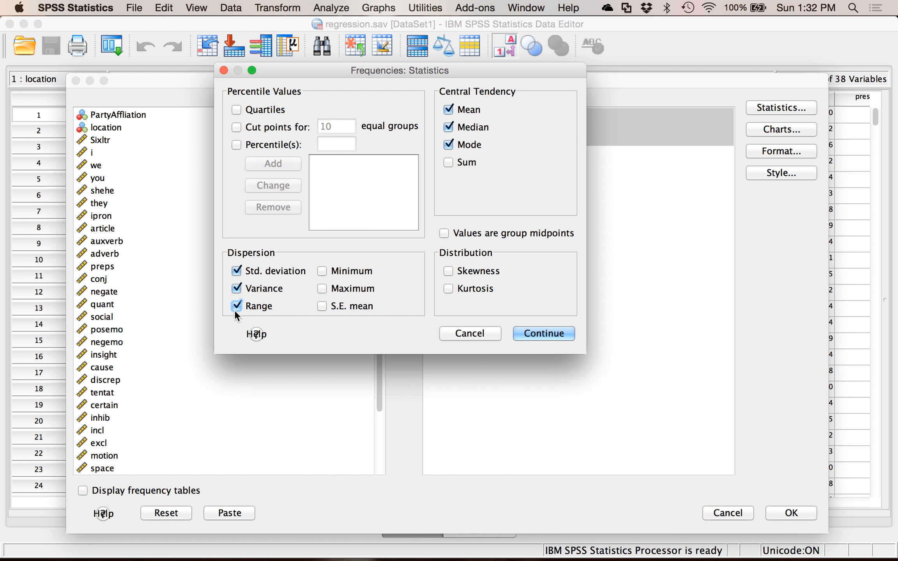
left_click(323, 272)
left_click(321, 289)
left_click(234, 111)
left_click(547, 333)
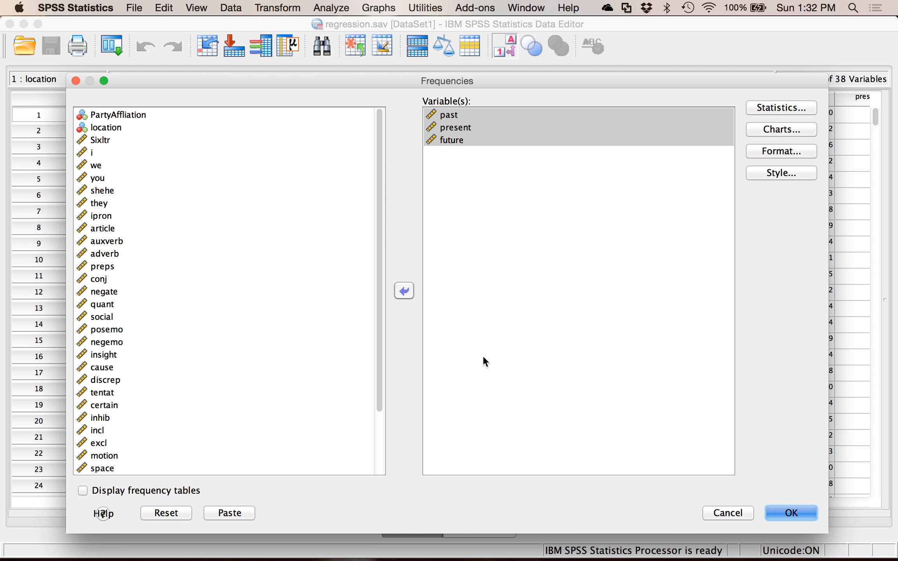
key("Return")
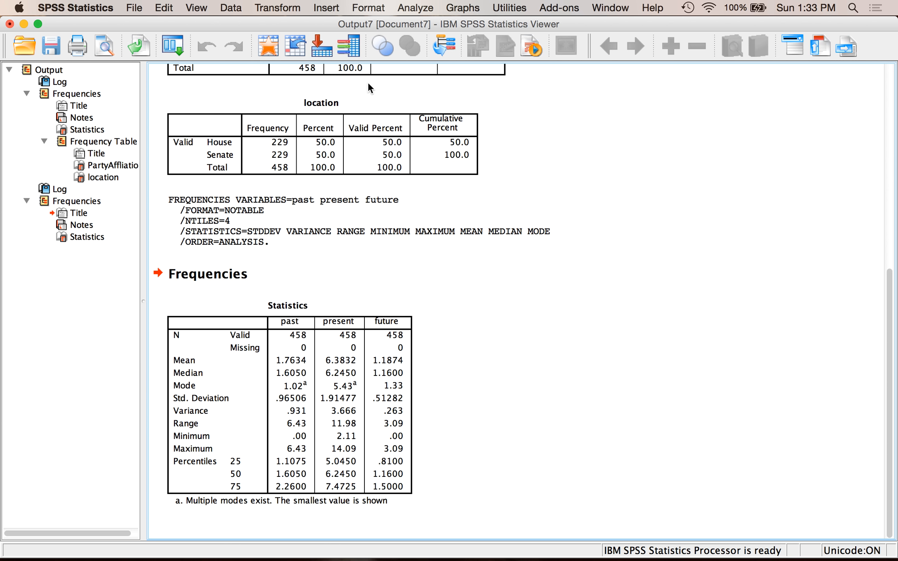
Rerun Frequencies for past, present and future with histograms that show the normal curve
left_click(419, 8)
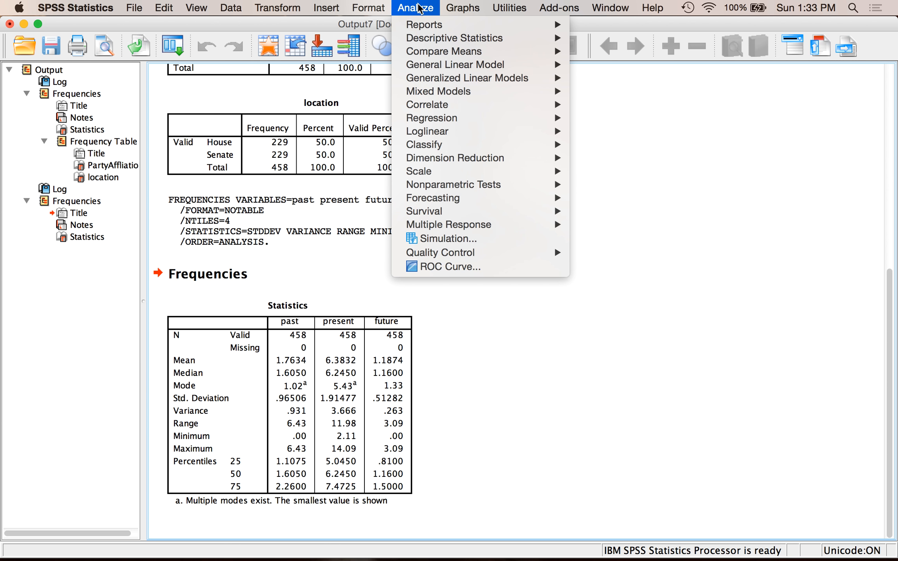
mouse_move(473, 45)
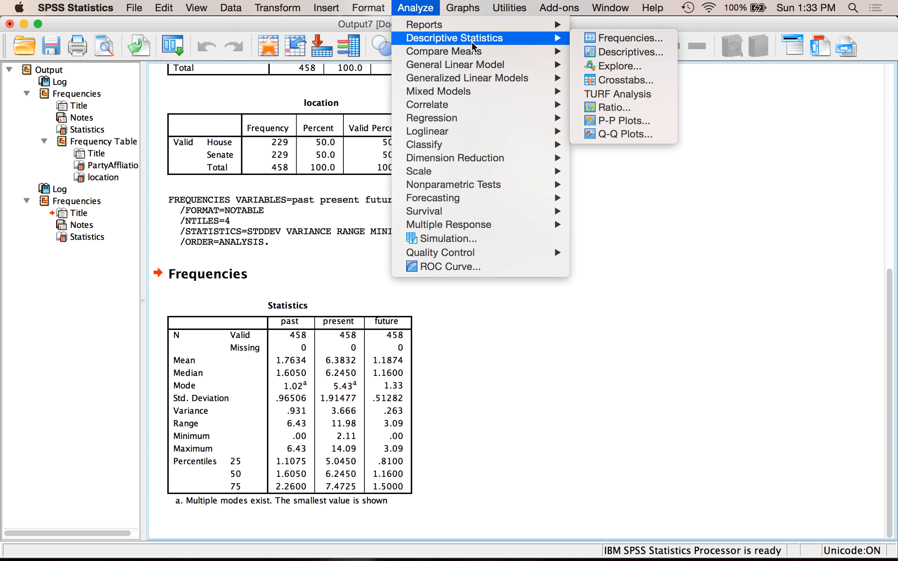
left_click(619, 38)
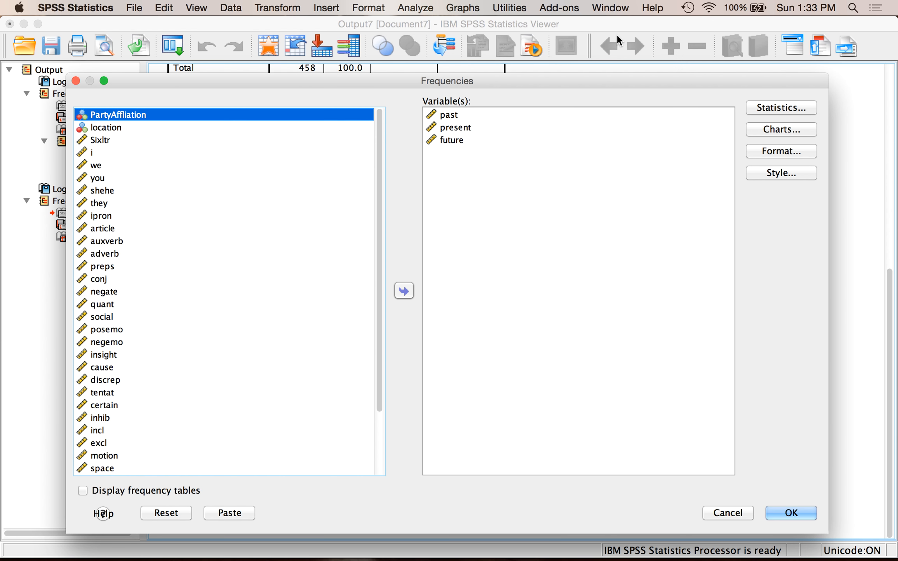
left_click(759, 128)
left_click(542, 372)
left_click(531, 387)
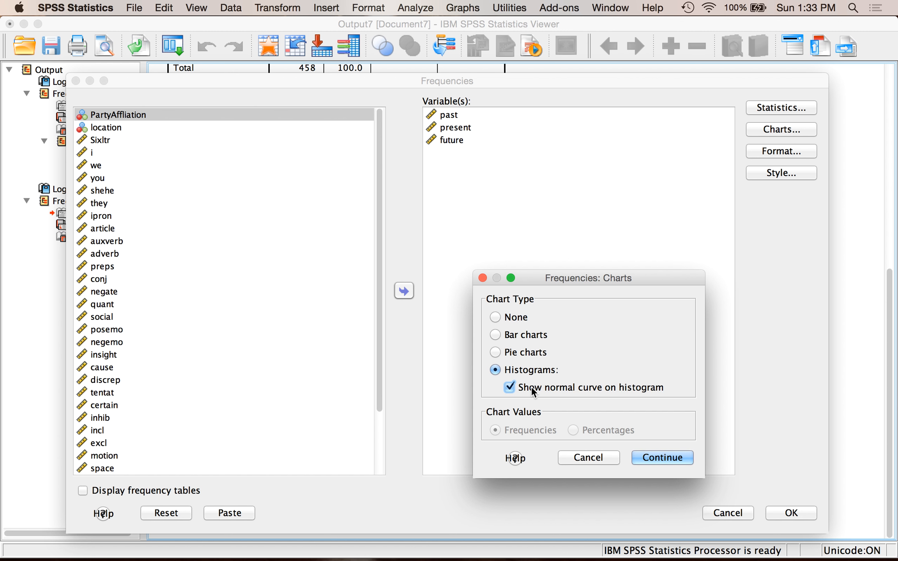
left_click(664, 458)
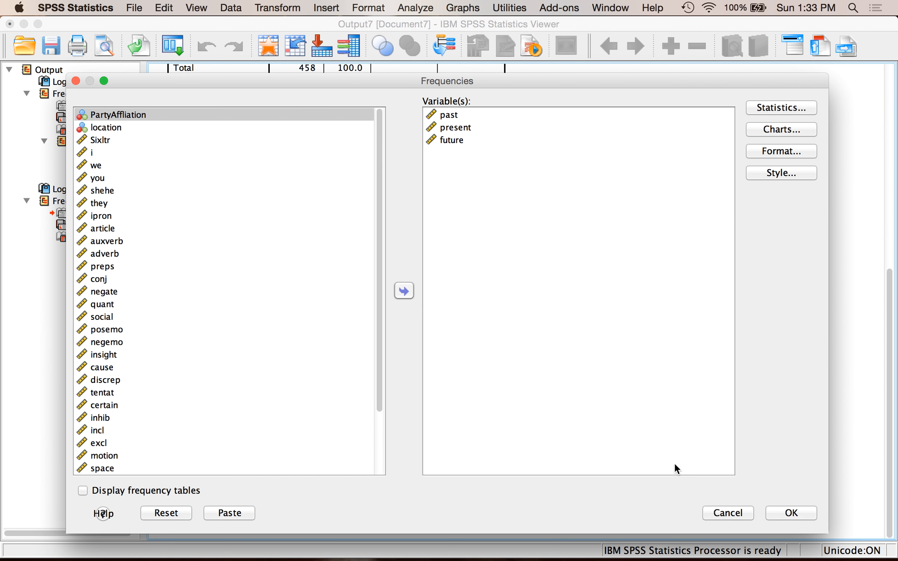
left_click(780, 508)
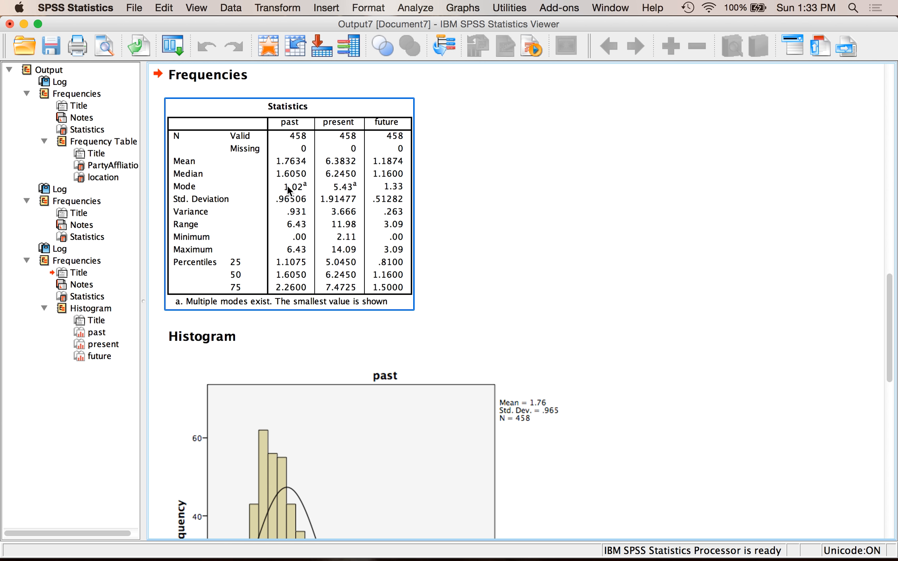
Compare the histogram of past and its normal curve with the values in the statistics table
scroll(503, 248, "down", 10)
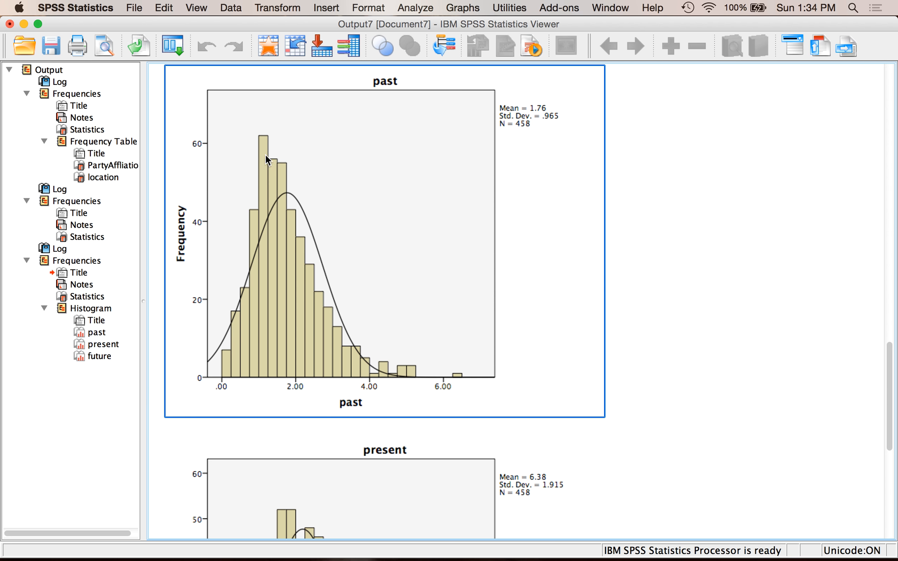
scroll(363, 251, "down", 3)
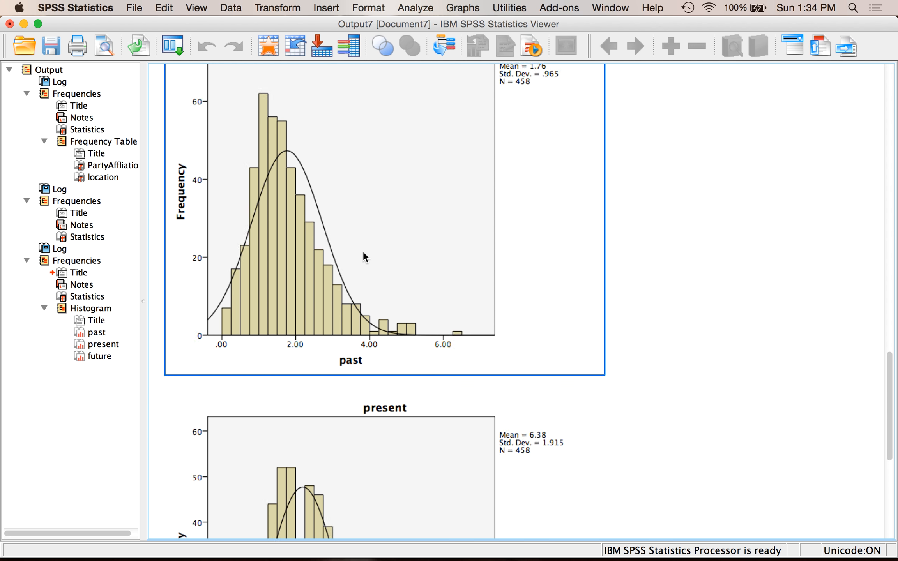
scroll(363, 251, "up", 15)
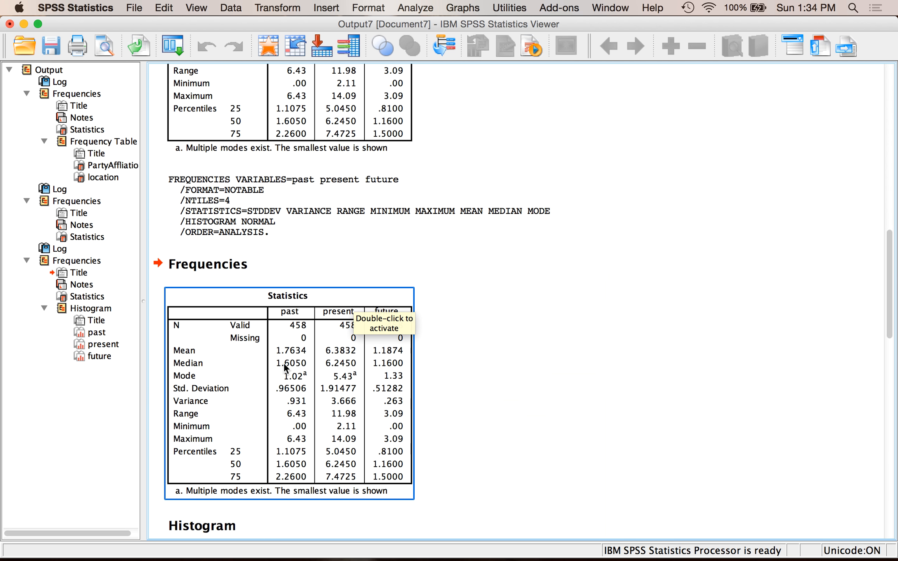
left_click(493, 359)
scroll(488, 356, "down", 2)
scroll(488, 355, "down", 15)
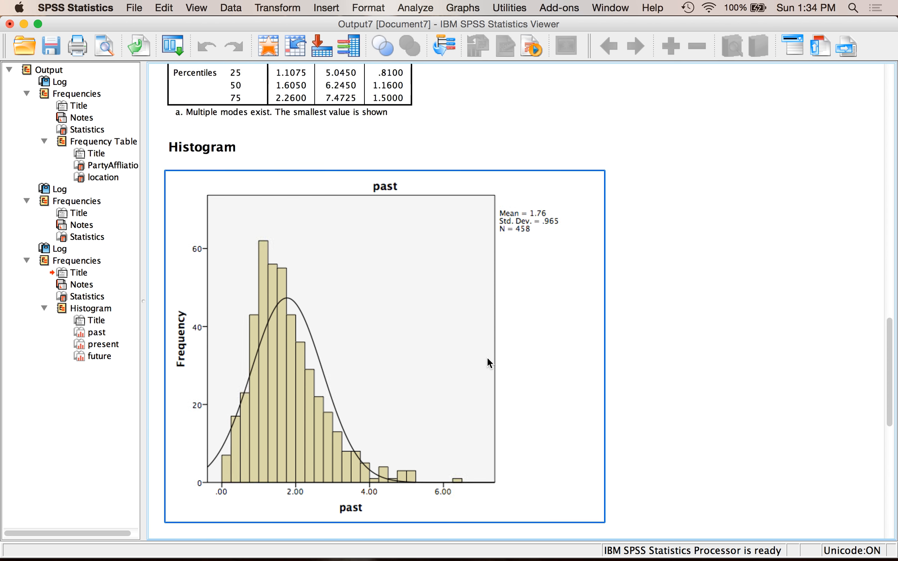
Examine the histograms of present and future with their normal curves and compare them with the histogram of past
scroll(417, 382, "down", 12)
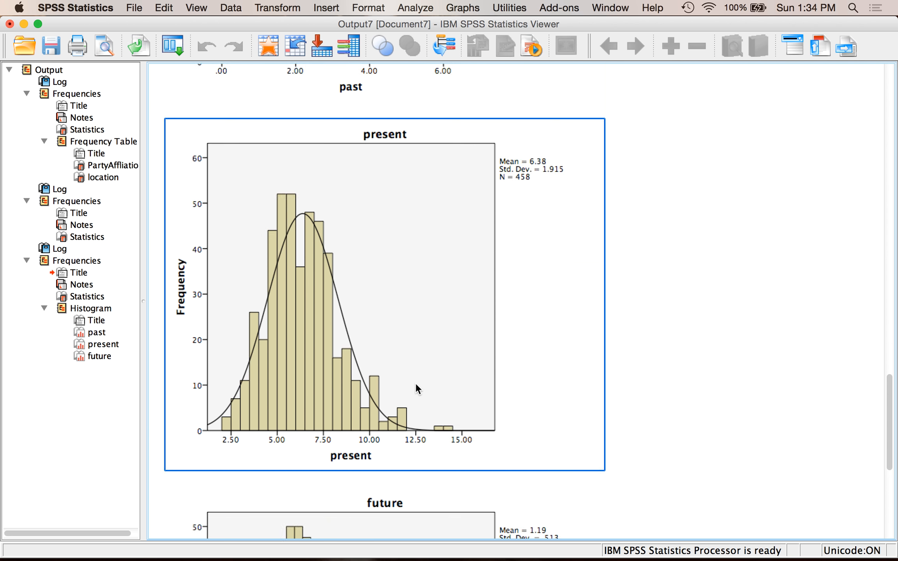
scroll(336, 361, "up", 4)
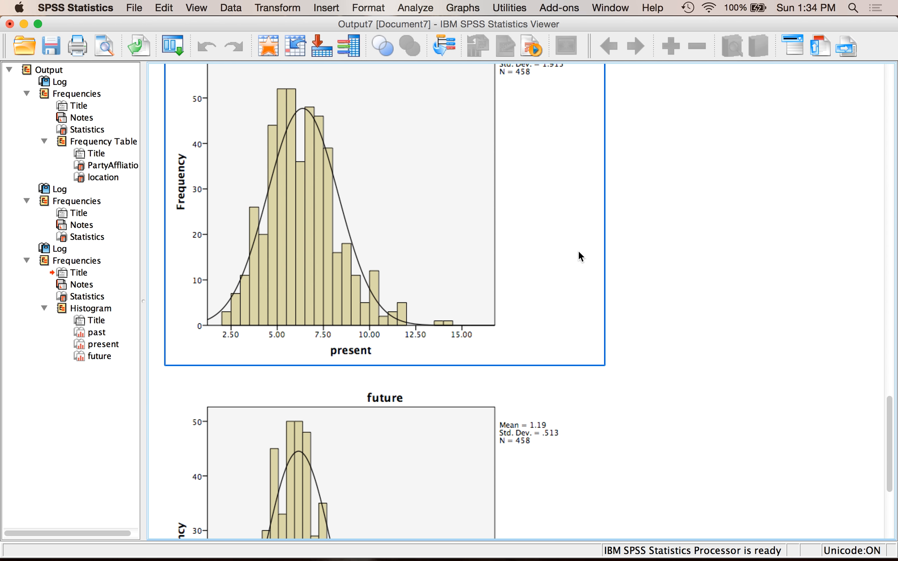
scroll(588, 233, "up", 12)
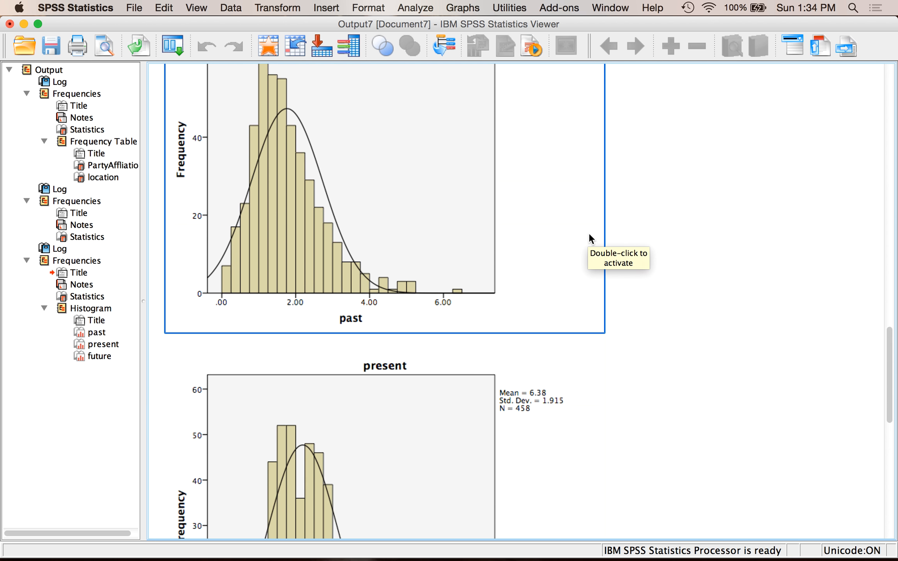
scroll(589, 233, "down", 15)
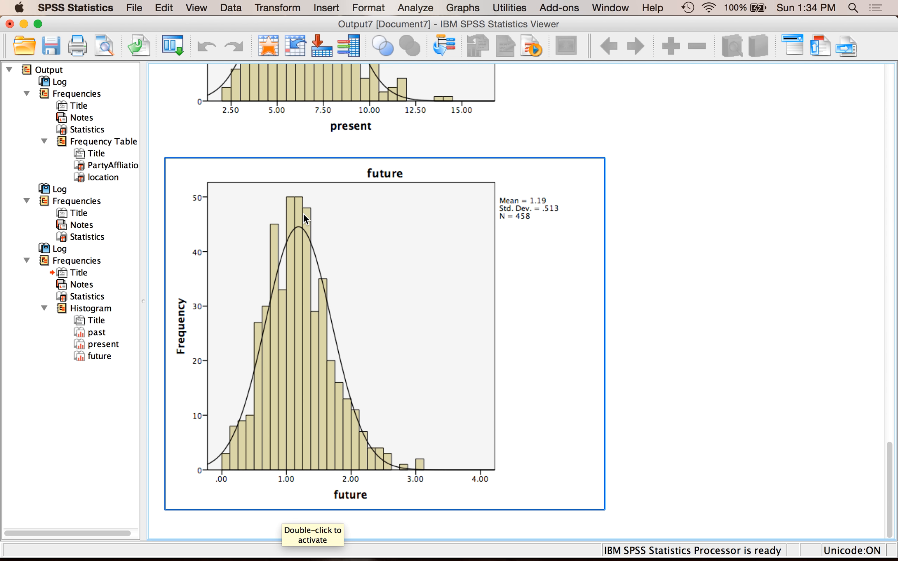
scroll(473, 178, "up", 10)
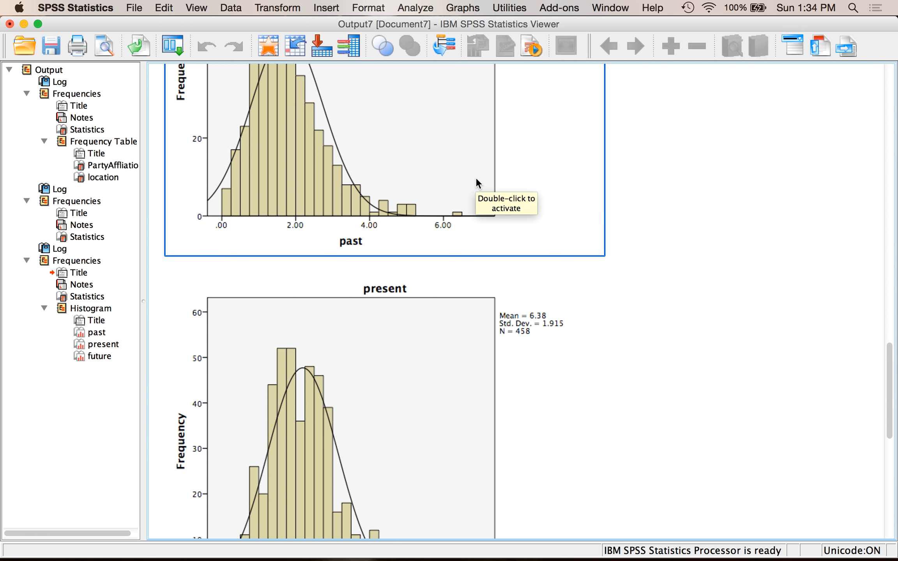
Compare the means and standard deviations in the statistics table with the spread of the past, present and future histograms
scroll(475, 179, "up", 8)
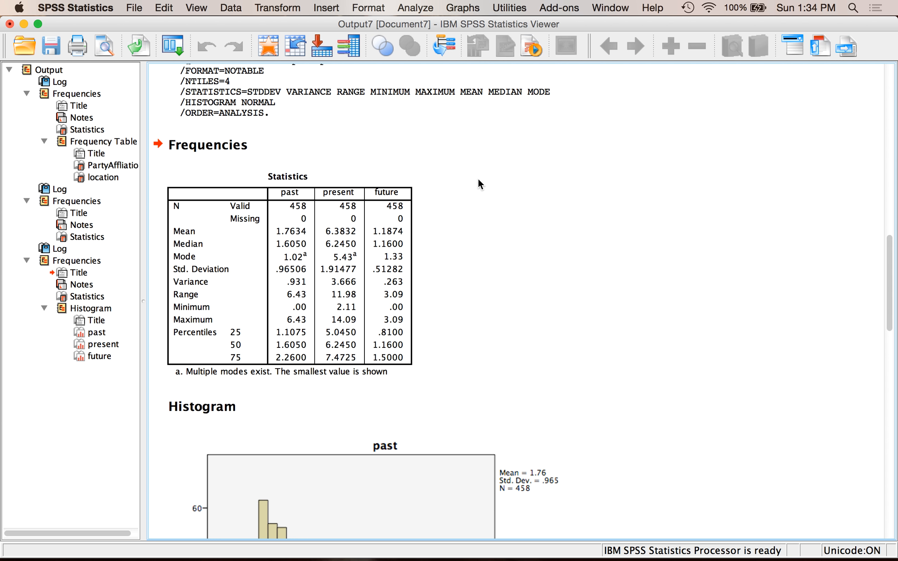
left_click(301, 269)
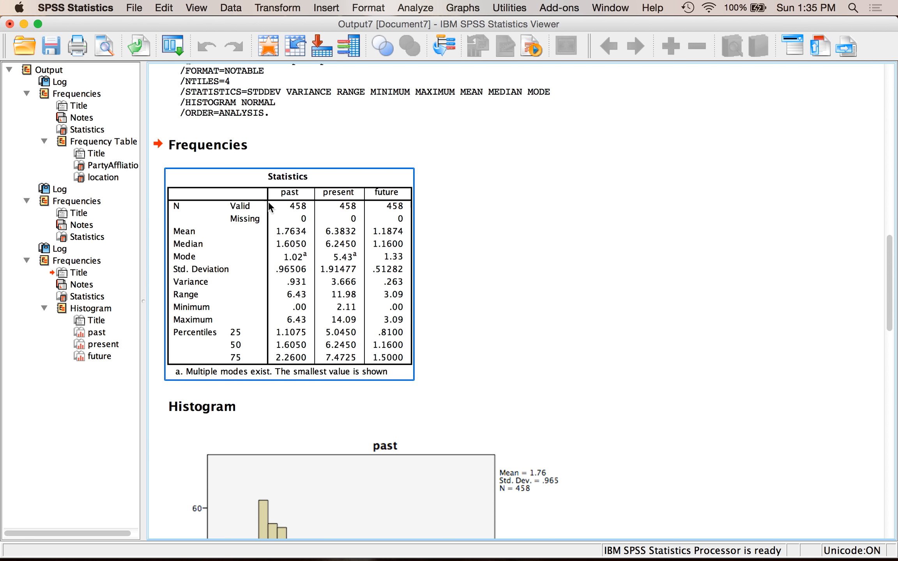
scroll(493, 203, "down", 10)
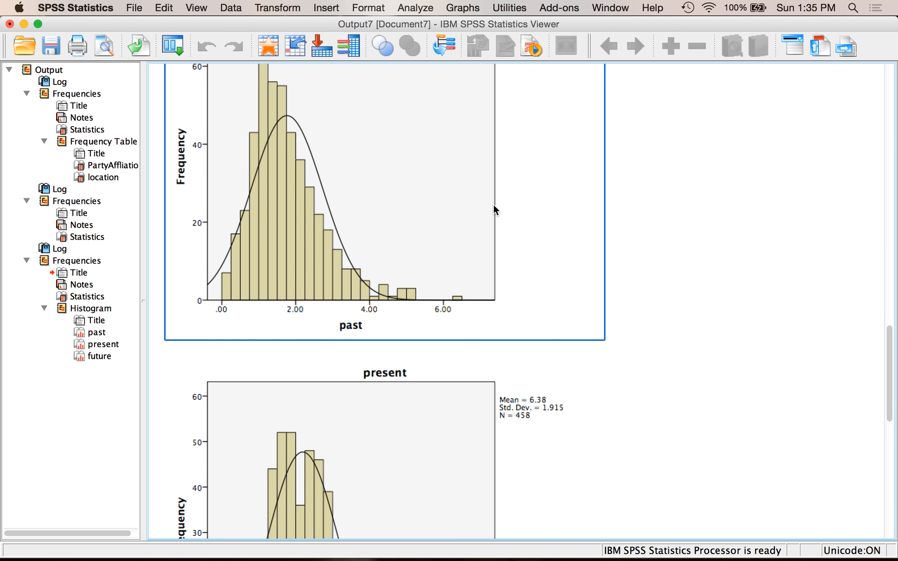
scroll(493, 204, "up", 3)
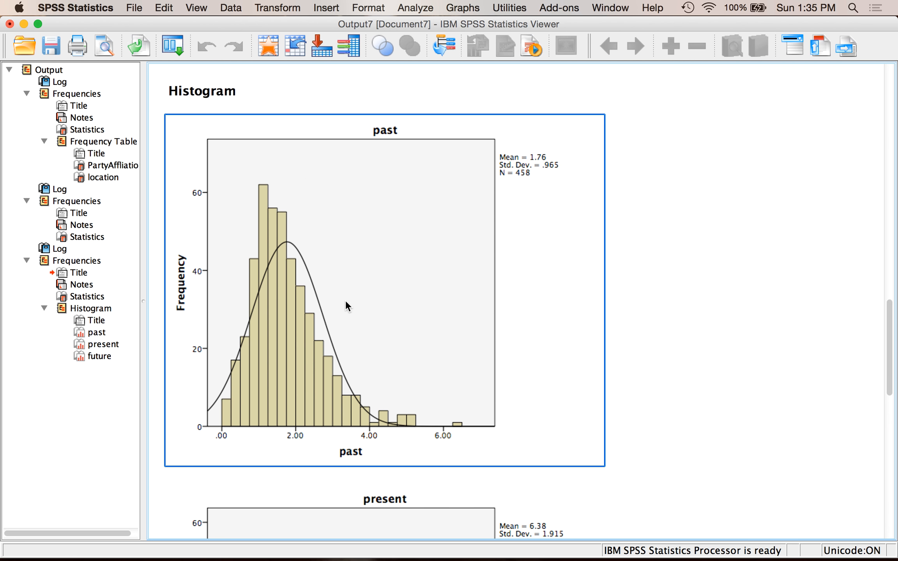
scroll(346, 302, "down", 10)
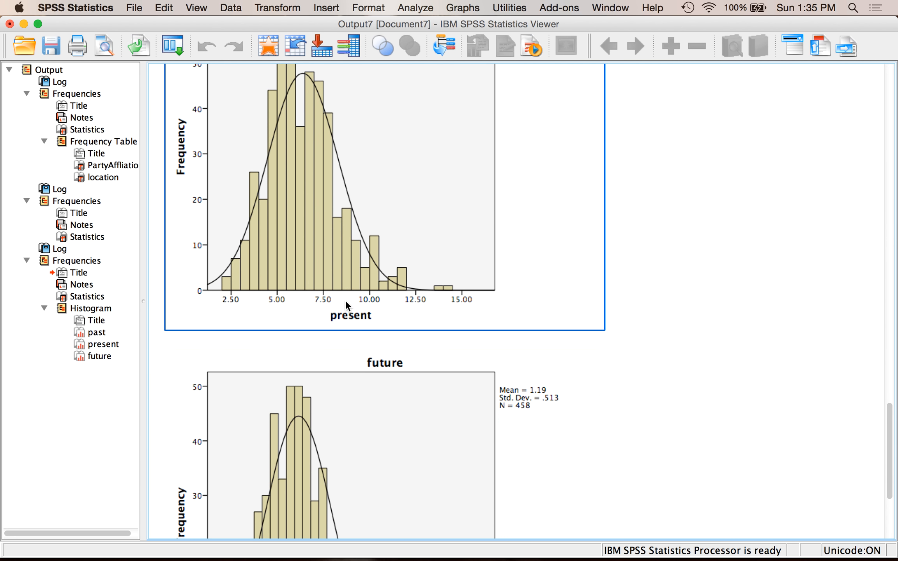
scroll(345, 302, "down", 5)
scroll(346, 302, "up", 6)
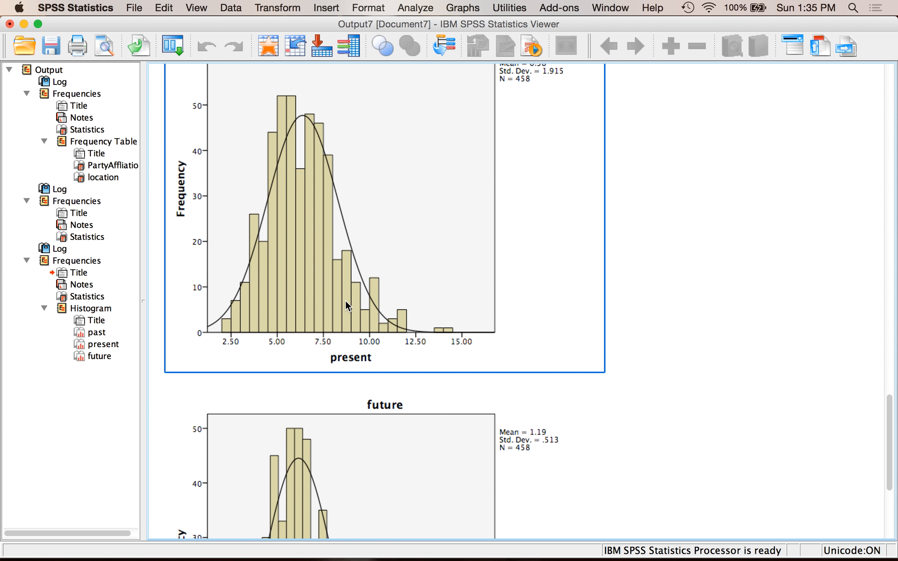
scroll(345, 300, "up", 5)
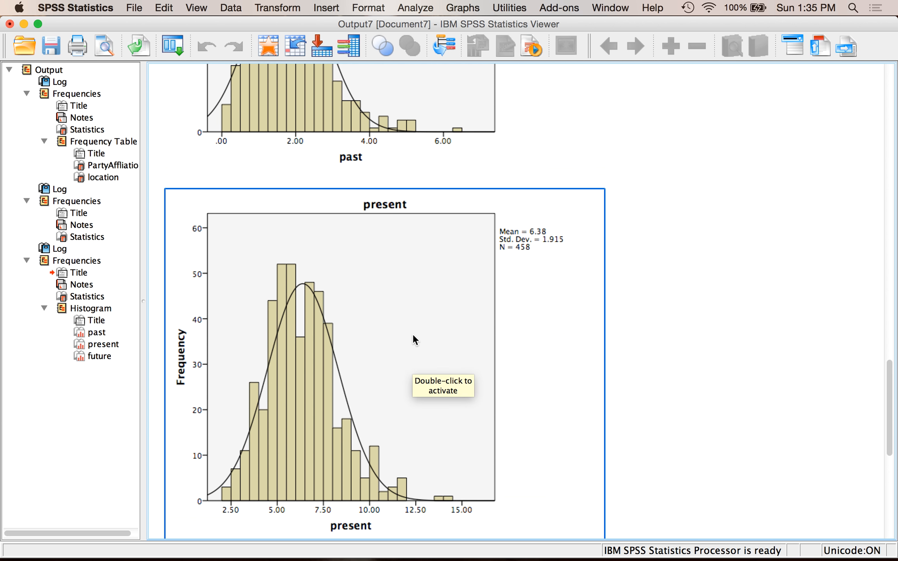
scroll(413, 336, "up", 8)
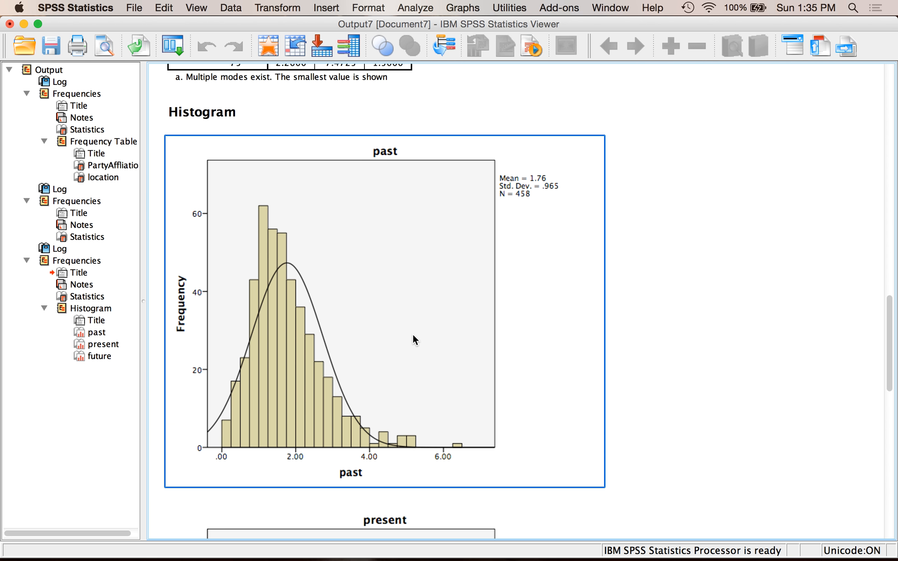
scroll(412, 334, "up", 8)
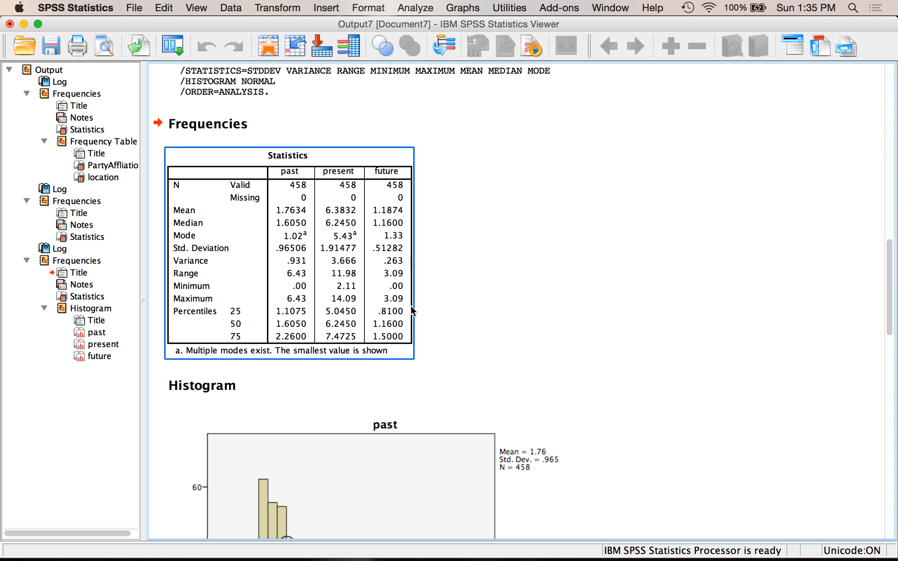
scroll(296, 211, "down", 7)
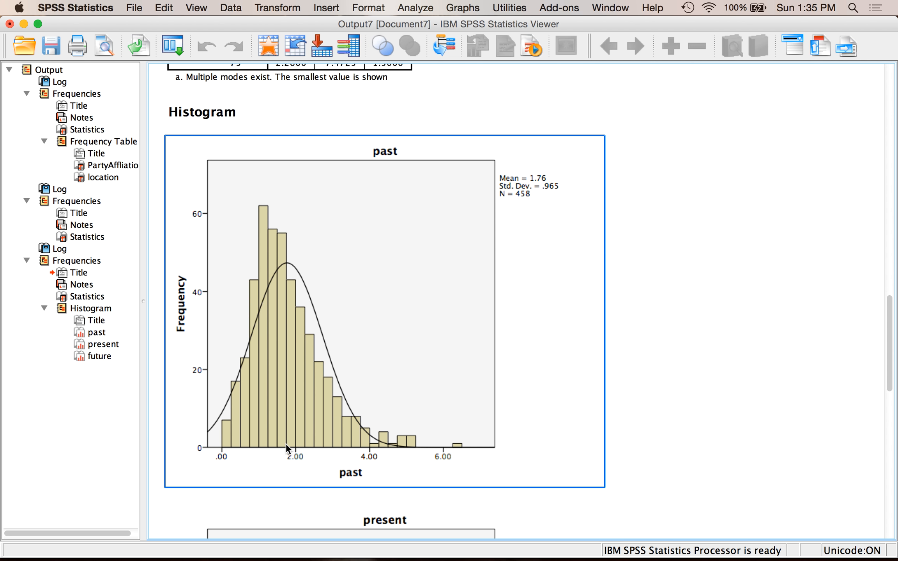
scroll(306, 407, "up", 2)
scroll(266, 462, "down", 1)
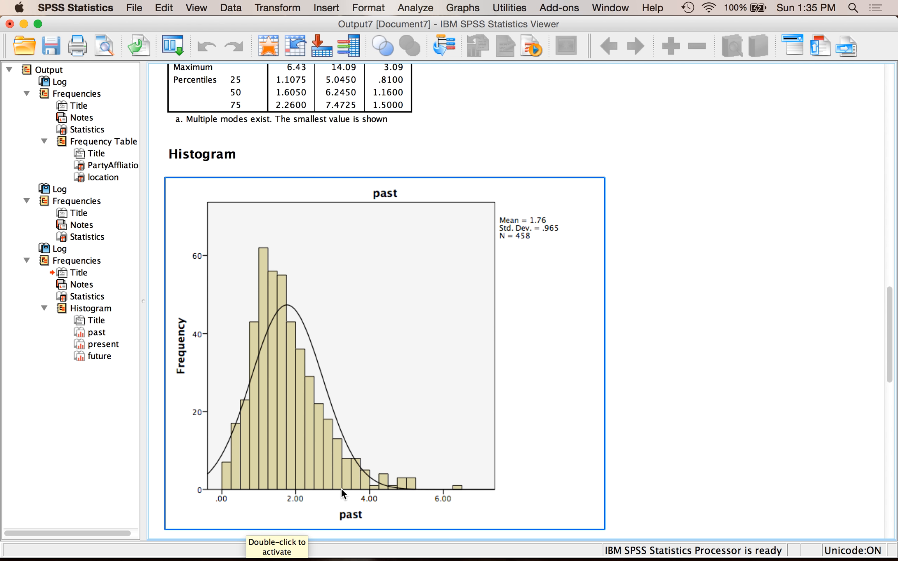
scroll(290, 342, "up", 5)
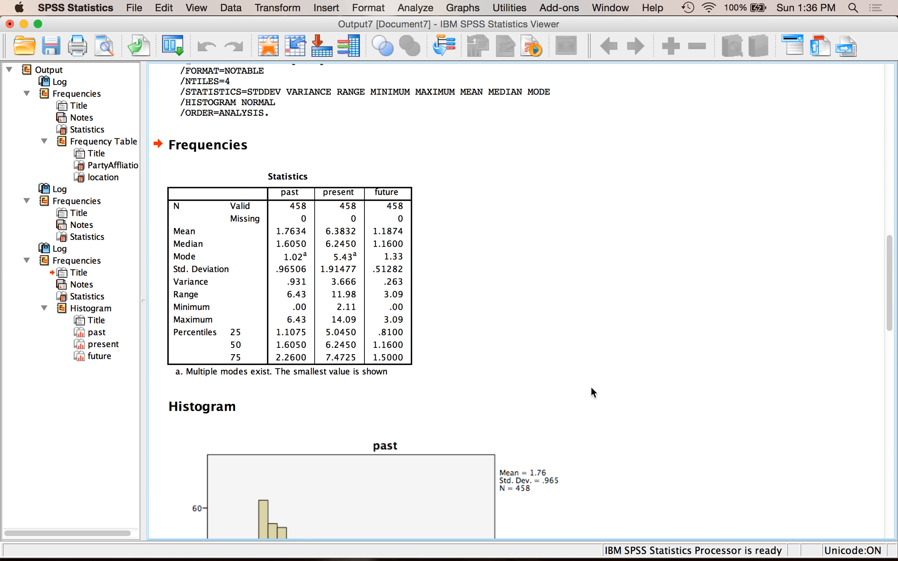
scroll(506, 383, "up", 1)
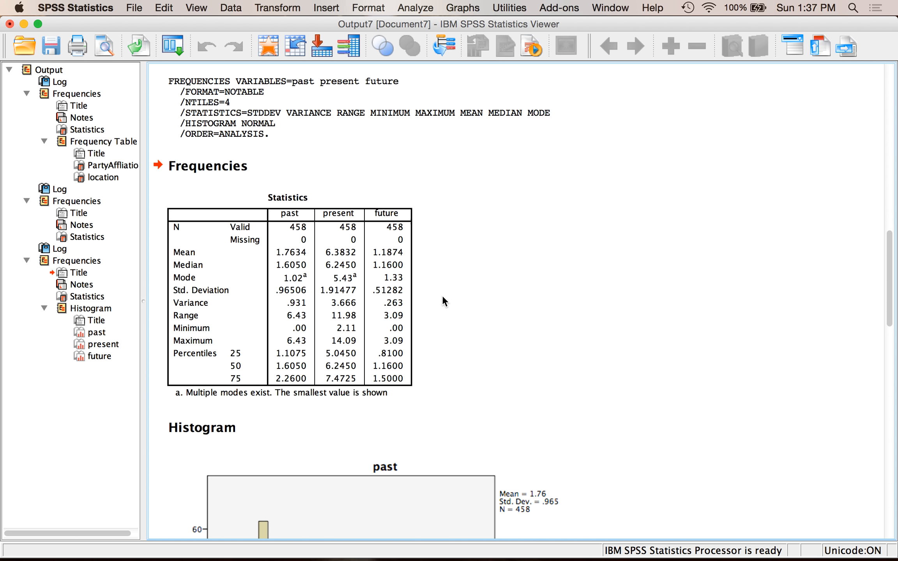
Switch to Microsoft Word, create a blank document and enter the heading "Standard deviation – unbiased" followed by an empty line
mouse_move(409, 555)
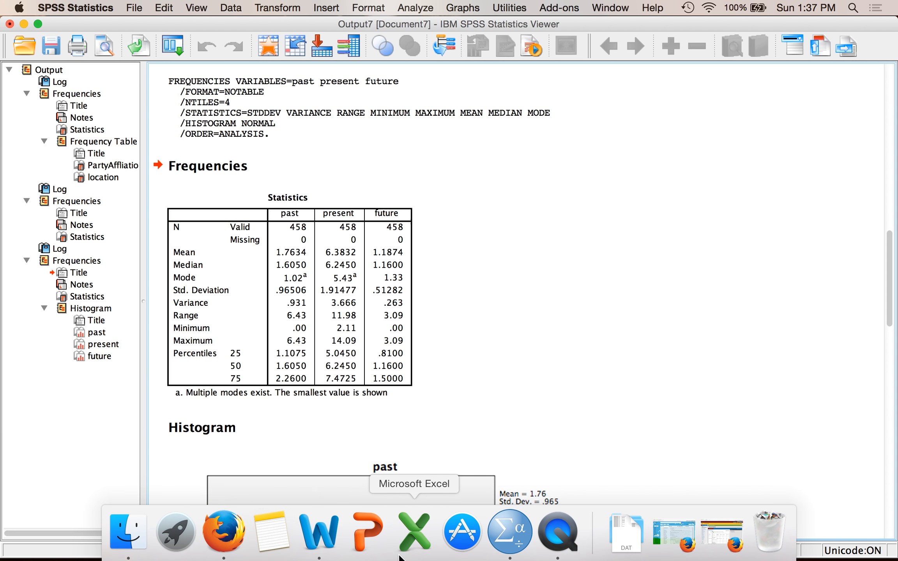
left_click(308, 543)
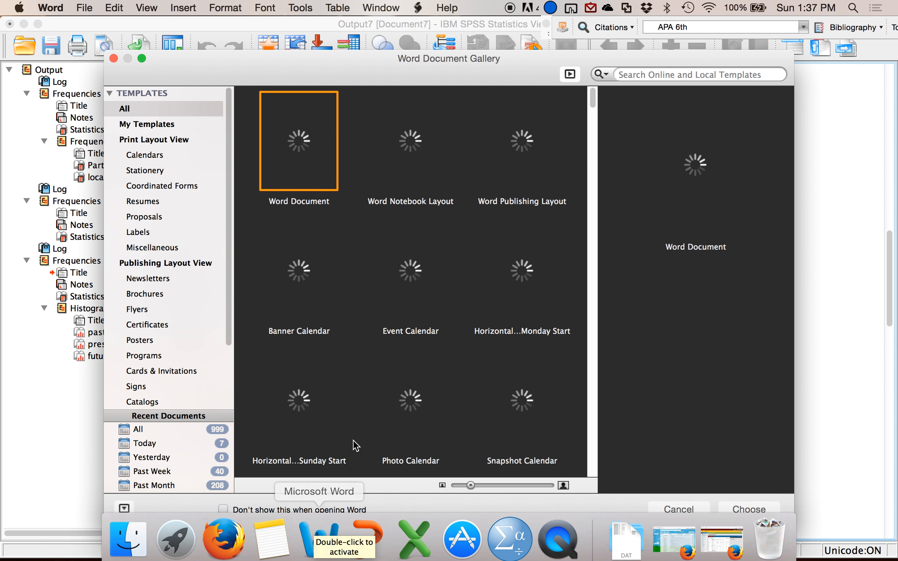
double_click(331, 179)
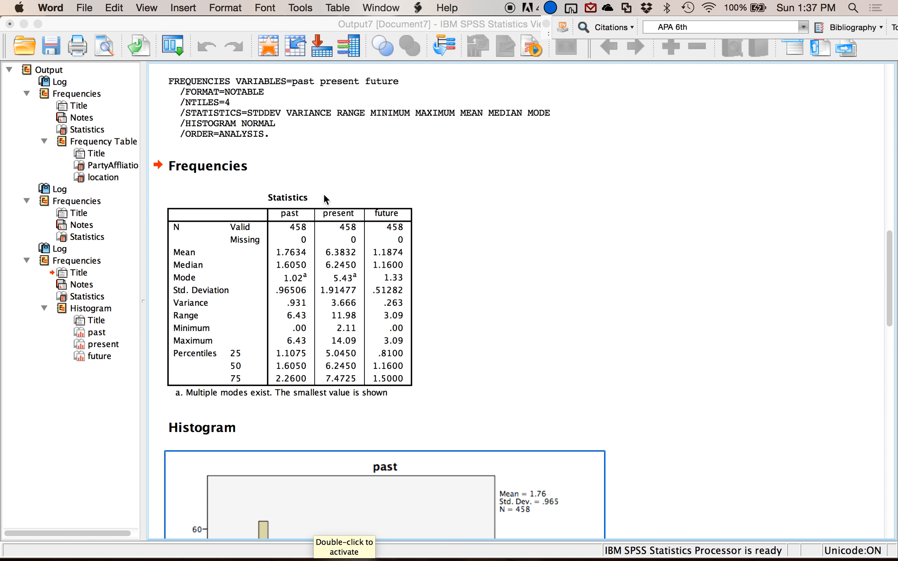
type("Standard deviation")
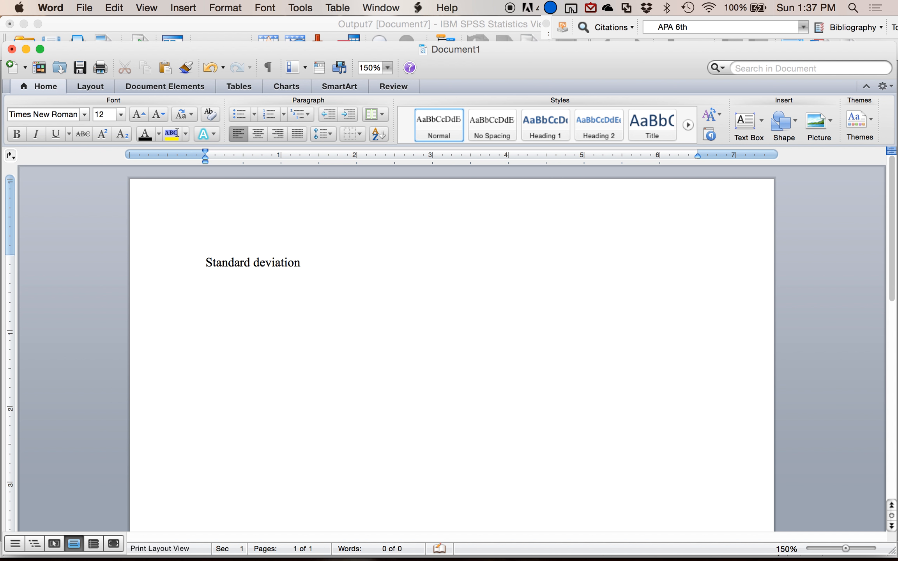
type(" - unbiased")
key("Return")
key("Return")
type("E")
key("BackSpace")
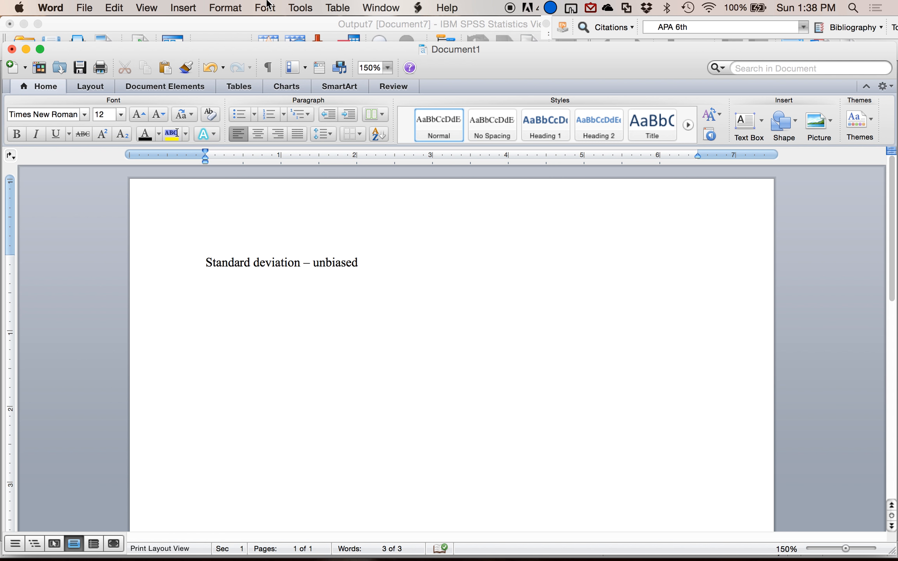
Insert the capital sigma symbol Σ from the symbol collection below the heading
left_click(184, 8)
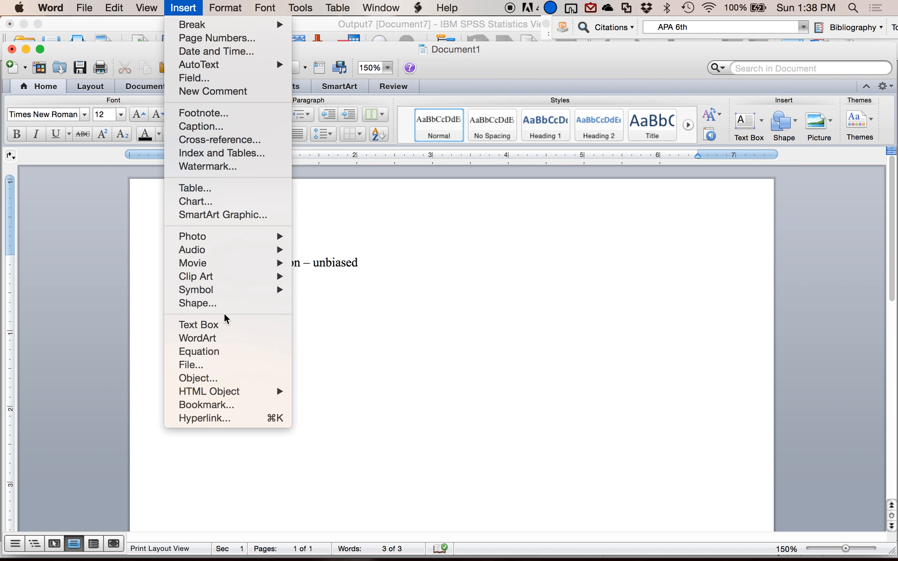
mouse_move(221, 291)
left_click(313, 290)
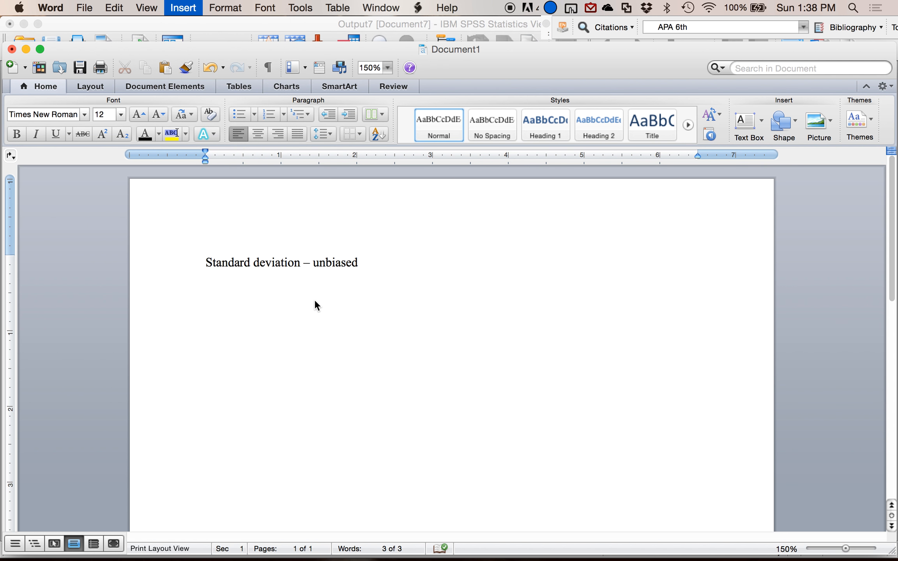
scroll(763, 353, "down", 15)
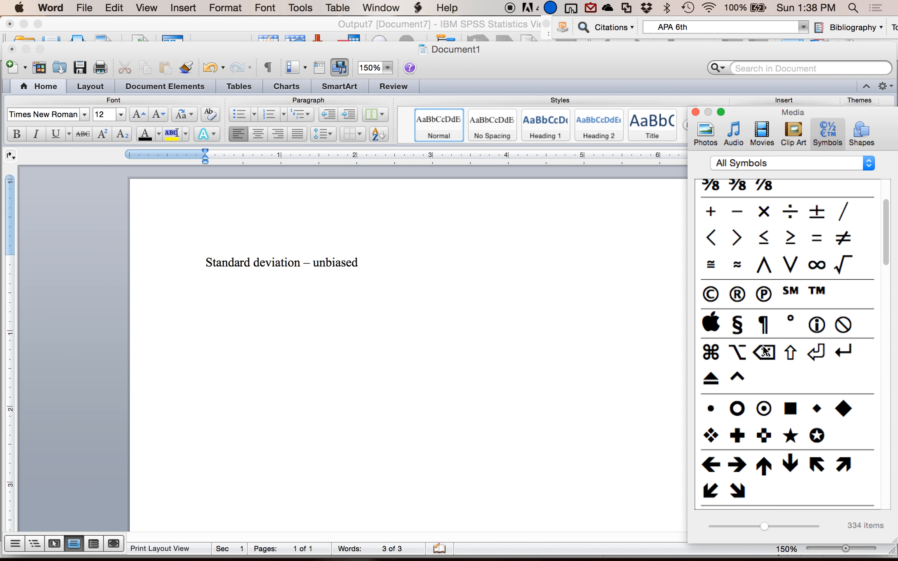
scroll(764, 353, "up", 12)
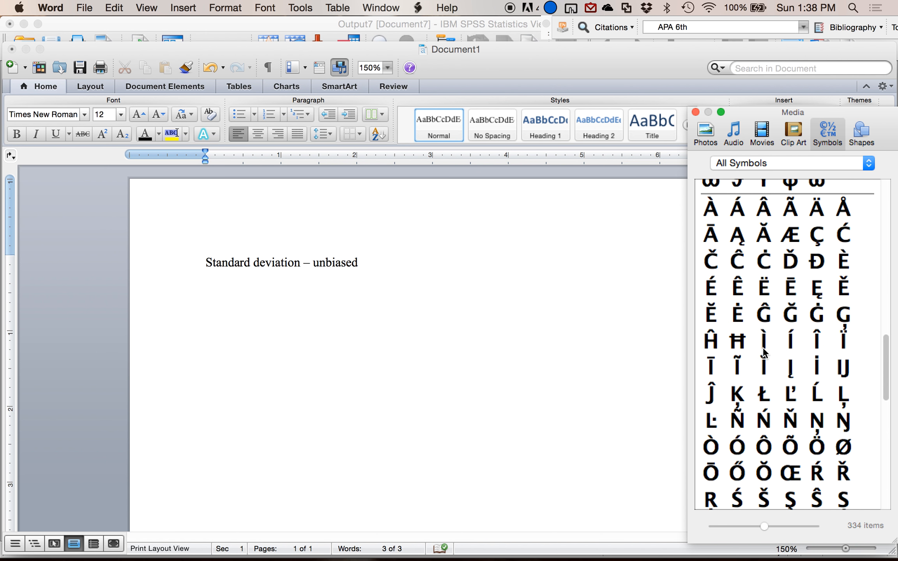
scroll(765, 350, "up", 5)
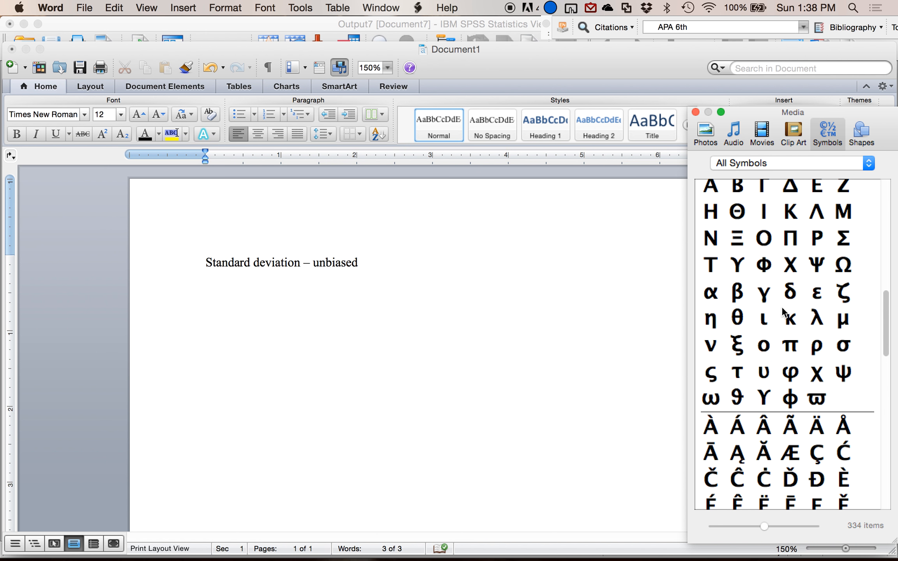
left_click_drag(845, 238, 257, 342)
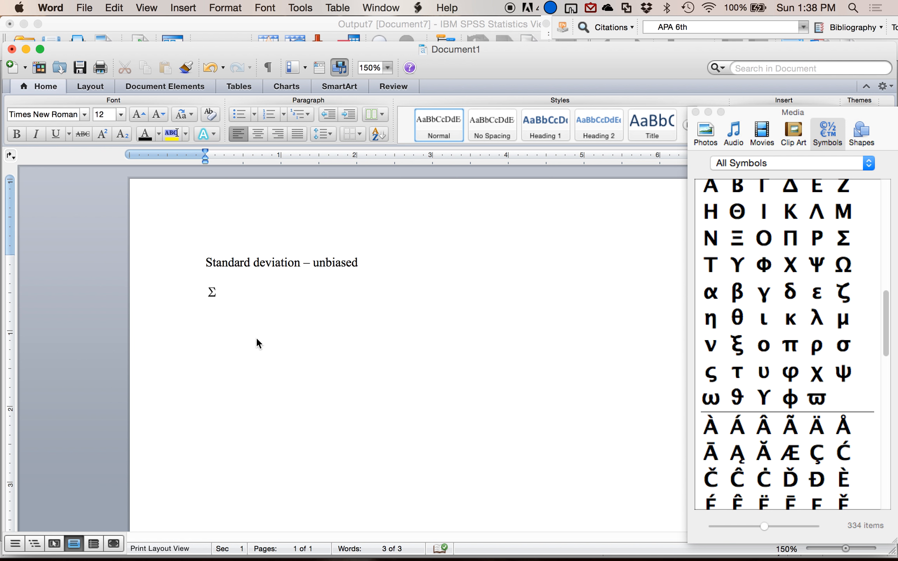
left_click(291, 335)
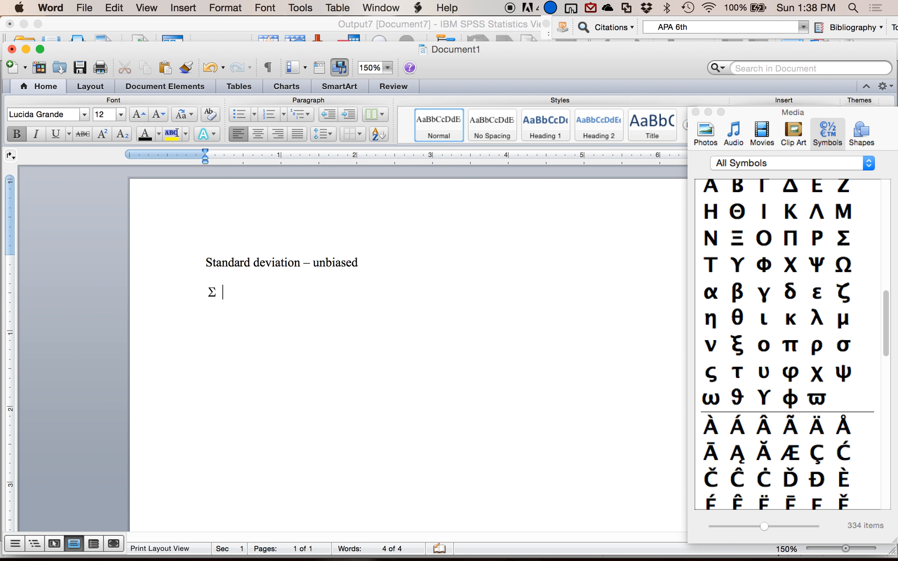
Complete the formula's numerator after the sigma with (X – M) and a superscript 2
type("(X")
type(")")
left_click(97, 135)
type("2")
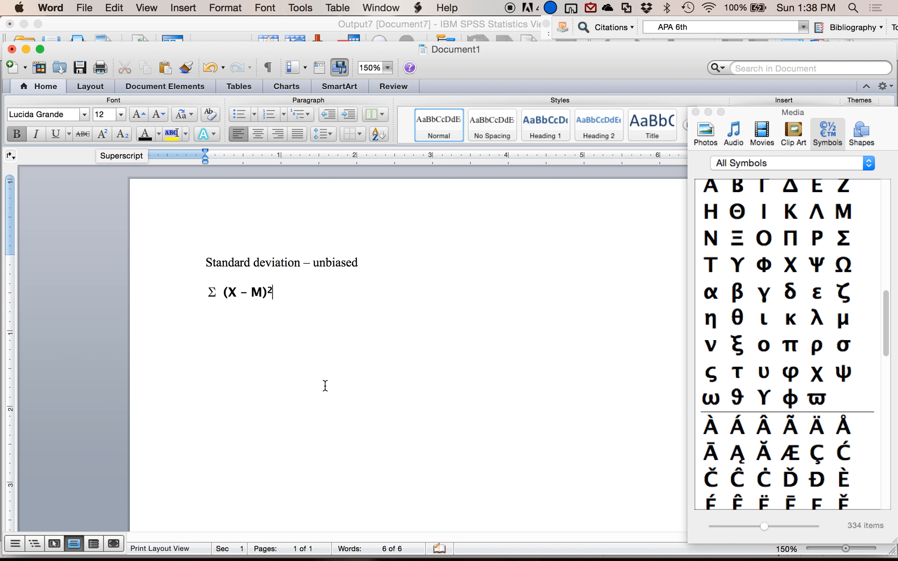
Underline the whole numerator Σ (X – M)² as a fraction bar and start a new line below it
left_click_drag(282, 292, 202, 294)
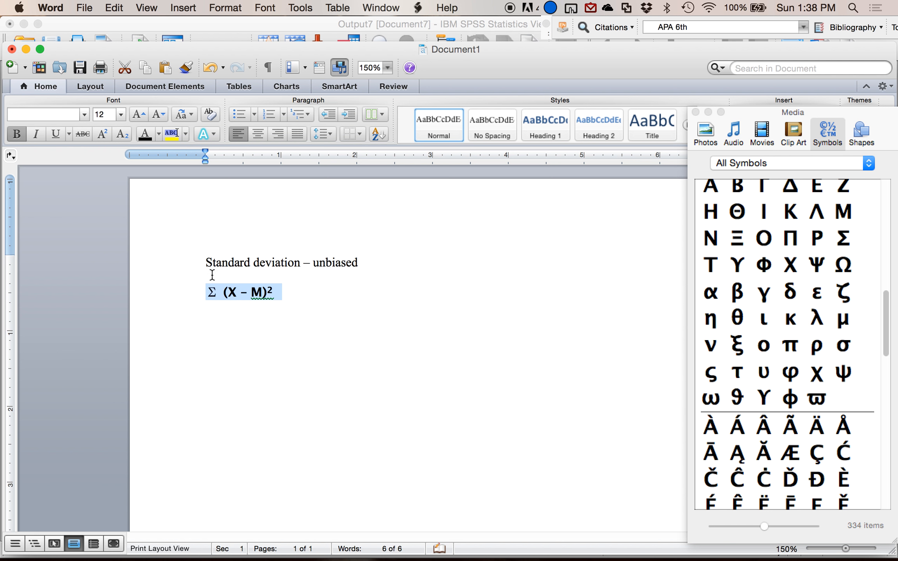
key("super+u")
key("Right")
key("Return")
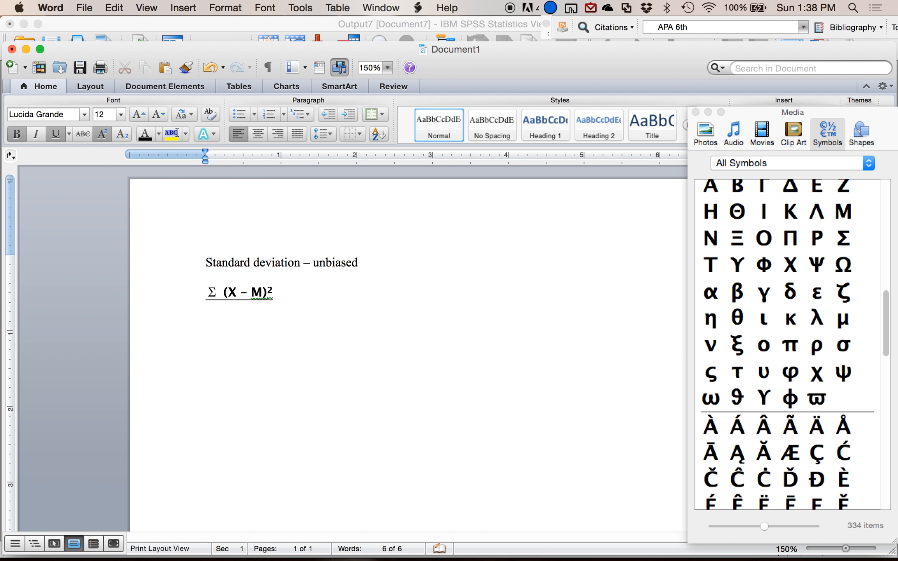
Enter the denominator N – 1 without superscript or underline, and start a new line after it
left_click(100, 134)
left_click(48, 134)
type("N – 1")
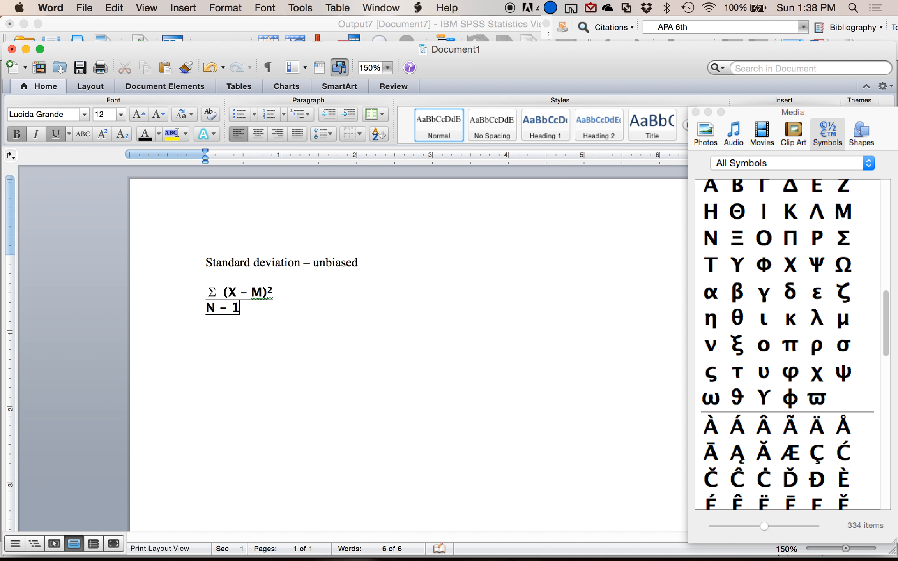
key("shift+Home")
left_click(55, 134)
left_click(279, 310)
key("Return")
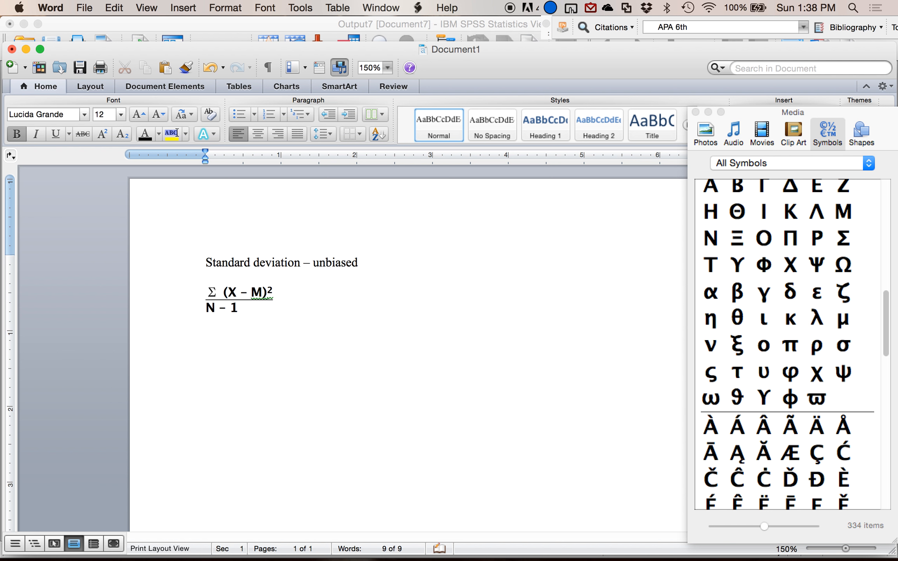
Write "Sum of squares / df" below the unbiased formula
type("Sum of squares")
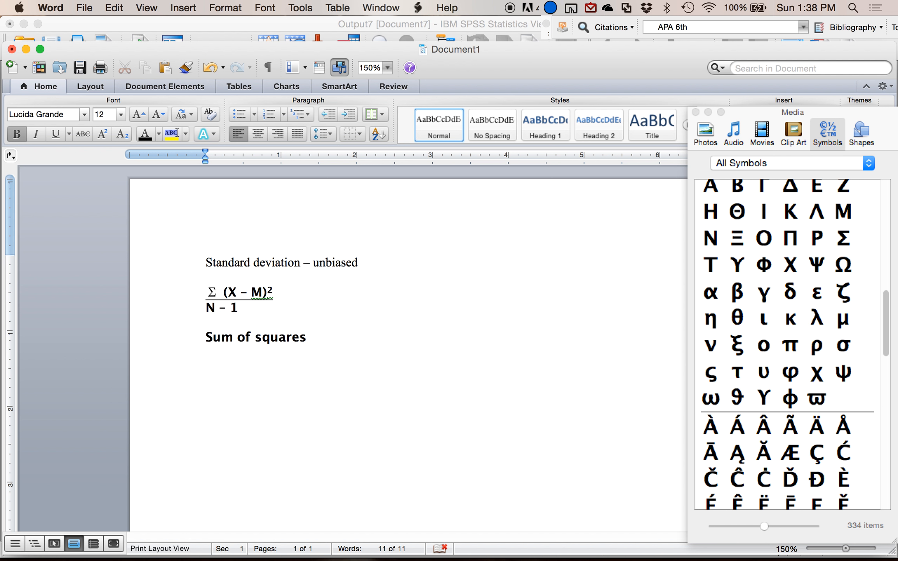
type("/ df")
left_click(335, 332)
left_click(232, 309)
left_click(348, 327)
Start a new line below "Sum of squares / df" and write "Larger" on it
key("Down")
key("Down")
key("Return")
type("lare")
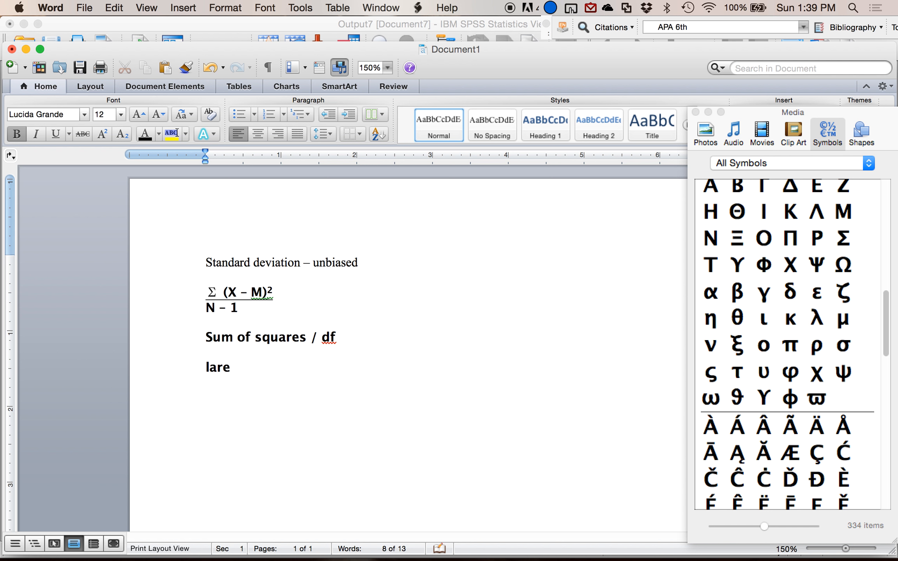
key("BackSpace")
type("ger =")
key("BackSpace")
key("BackSpace")
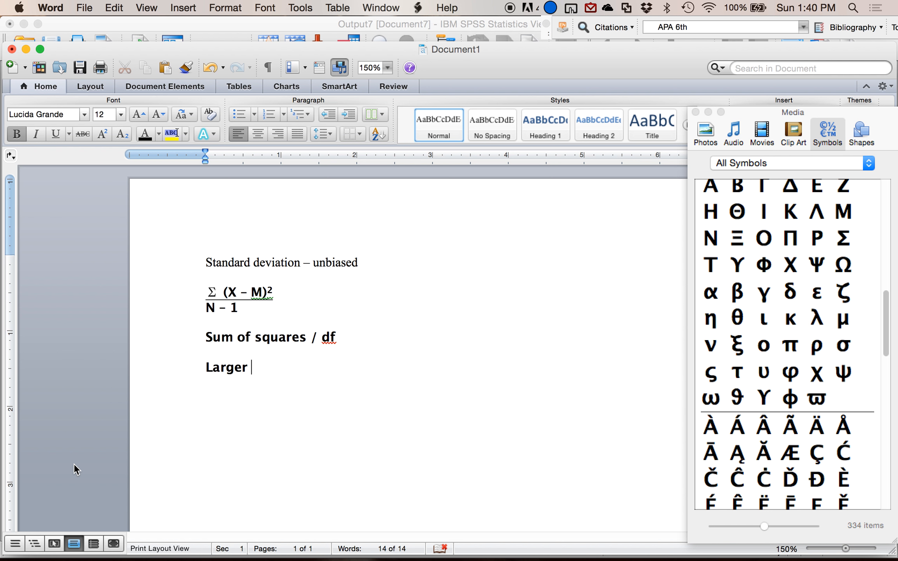
Add the heading "Biased (population)" below "Larger" and append "(samples)" to the unbiased standard deviation heading
key("Return")
type("Biased (population)")
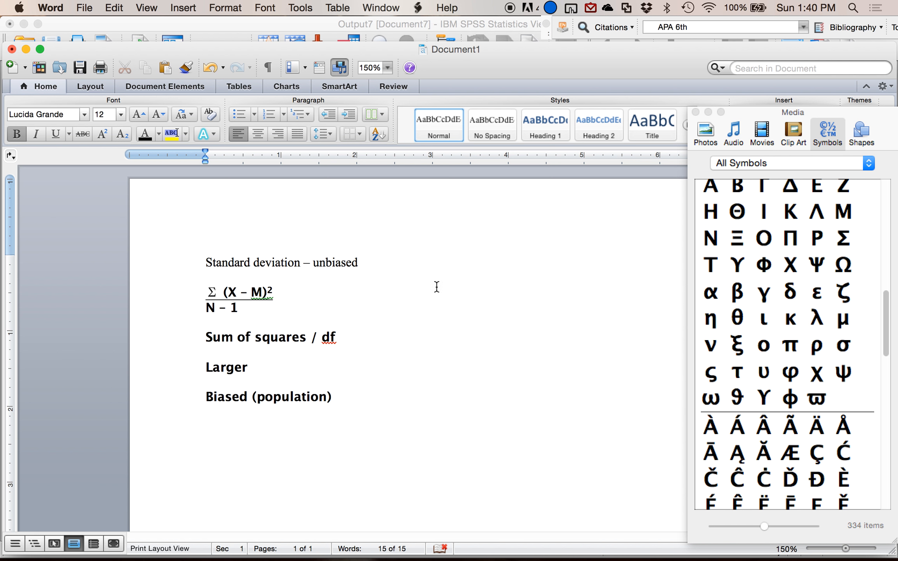
left_click(367, 263)
type("(samples)")
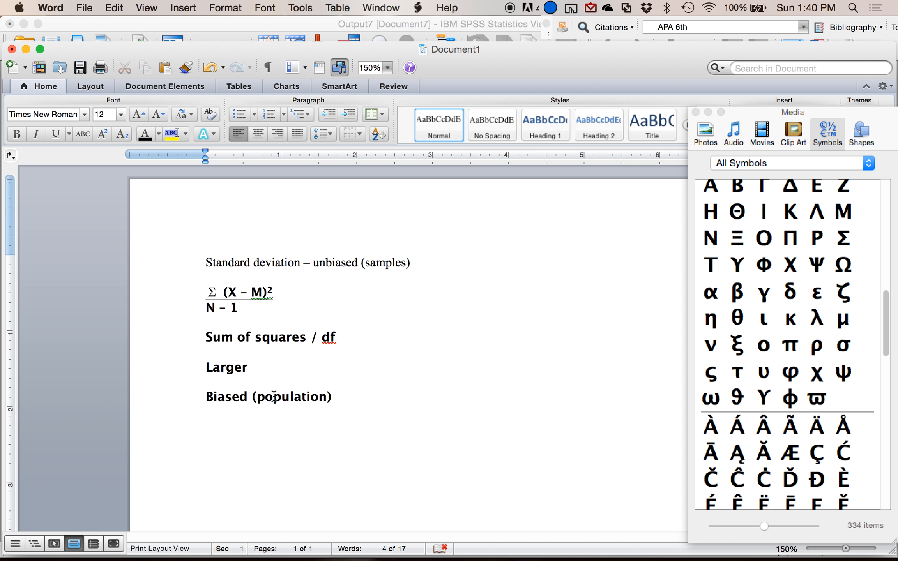
Set the font of the whole document to Times New Roman and return to the end of "Biased (population)"
key("super+a")
left_click(39, 112)
type("Times New Roman")
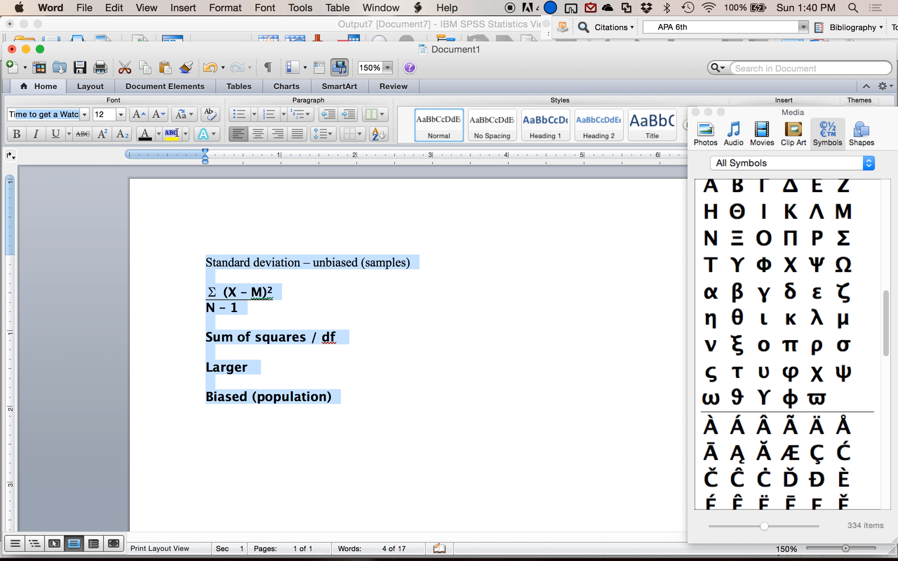
key("Return")
right_click(342, 417)
left_click(294, 396)
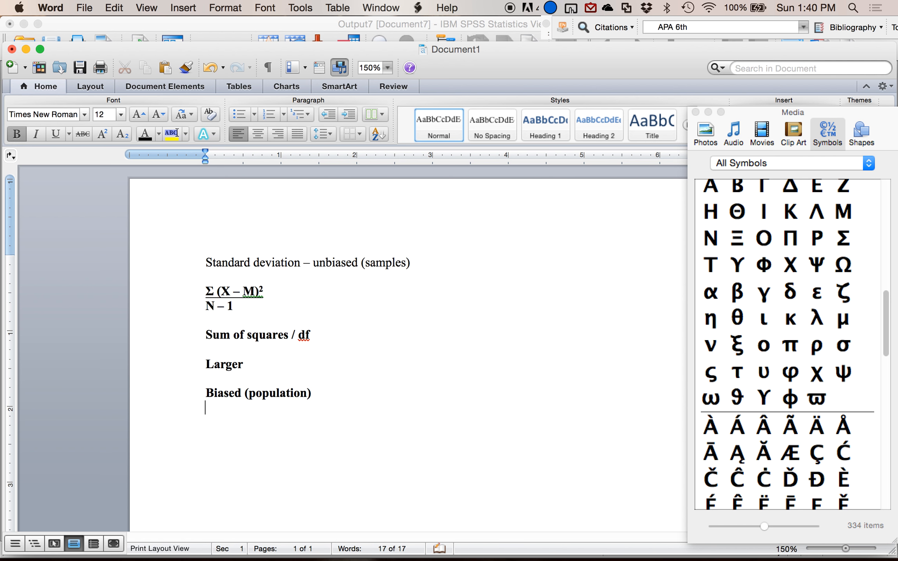
Copy the unbiased formula below "Biased (population)" and shorten the copy's denominator to N
key("Return")
left_click_drag(247, 305, 206, 296)
key("super+c")
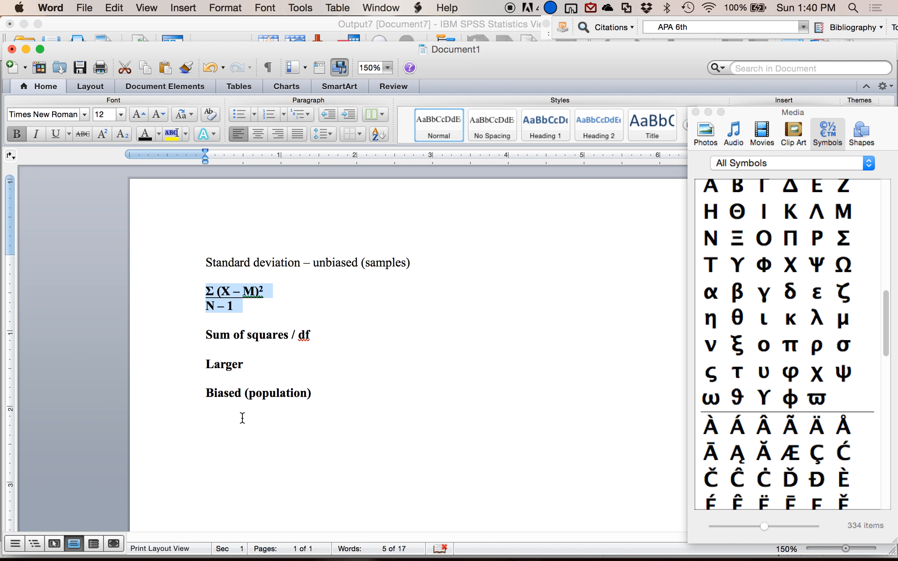
left_click(241, 416)
key("super+v")
key("BackSpace")
key("BackSpace")
key("BackSpace")
key("BackSpace")
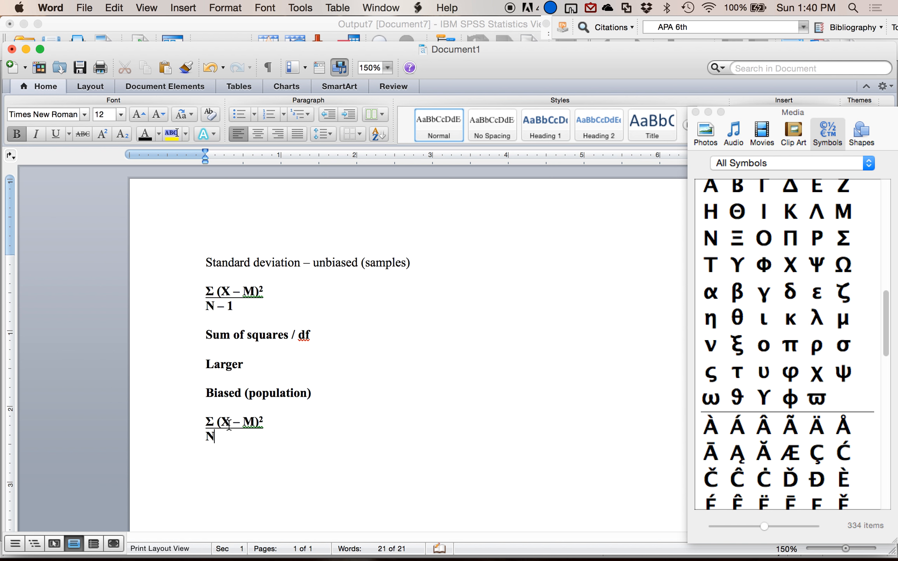
left_click_drag(233, 422, 267, 423)
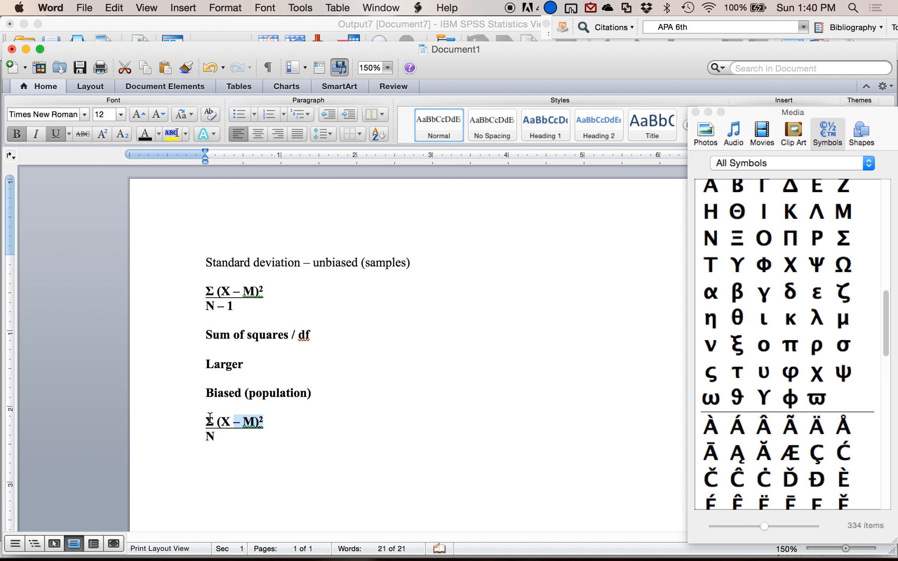
left_click(210, 433)
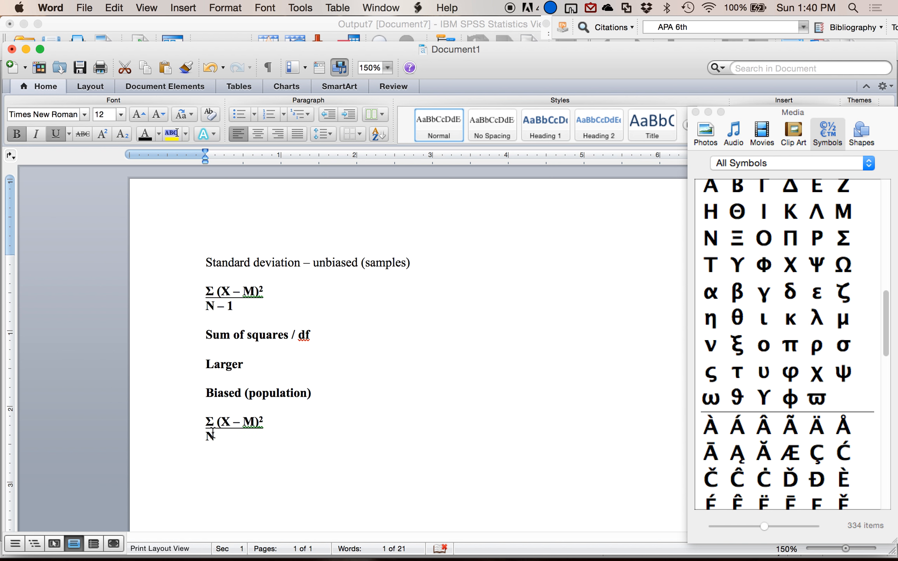
left_click(231, 422)
left_click_drag(230, 422, 256, 423)
left_click(228, 434)
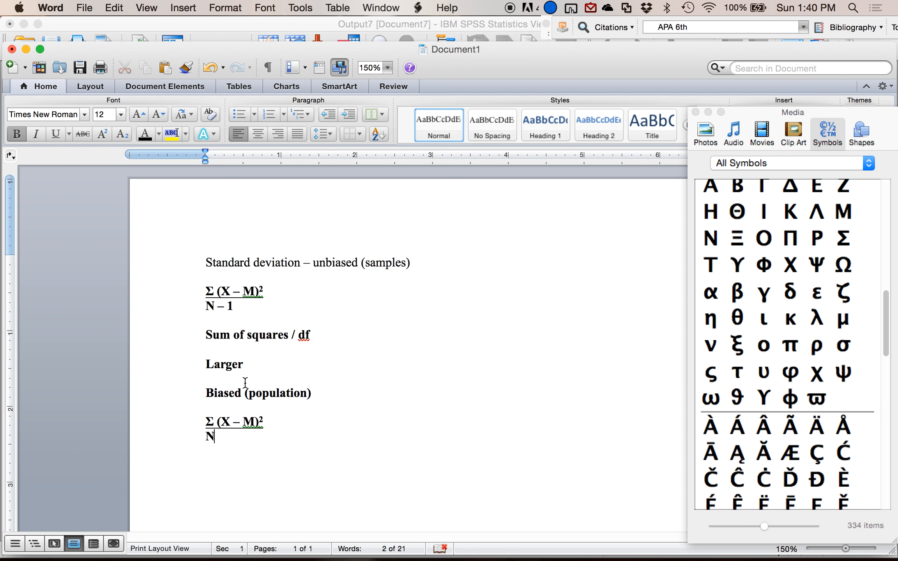
left_click_drag(226, 435, 271, 430)
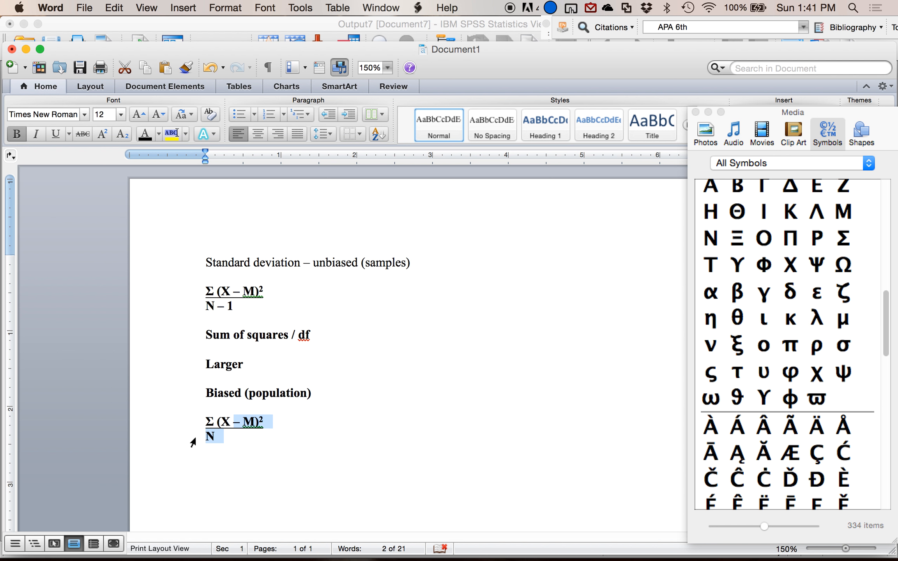
Write "Too small" on a new line below the biased formula
left_click(214, 448)
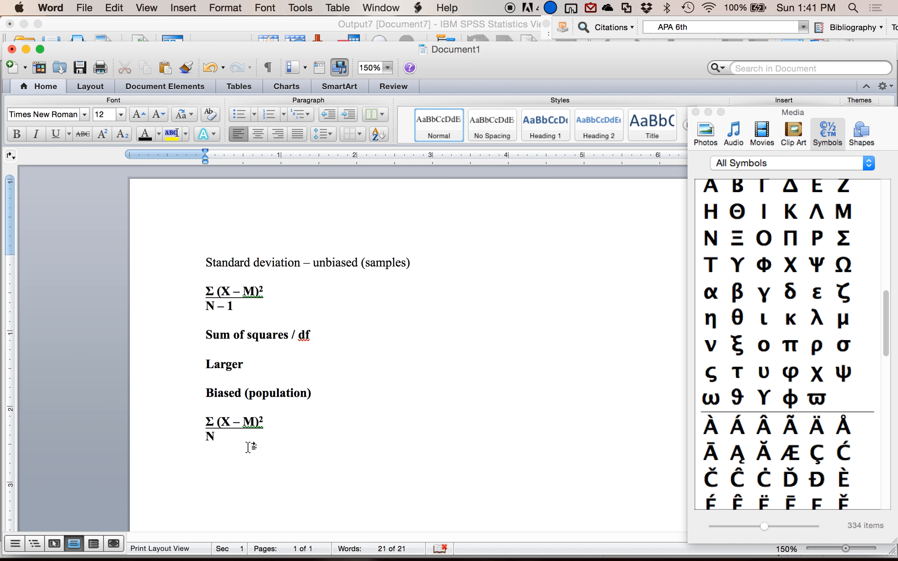
key("Return")
type("Too small")
Highlight the unbiased section in yellow, from its heading through "Sum of squares / df"
left_click_drag(210, 256, 343, 334)
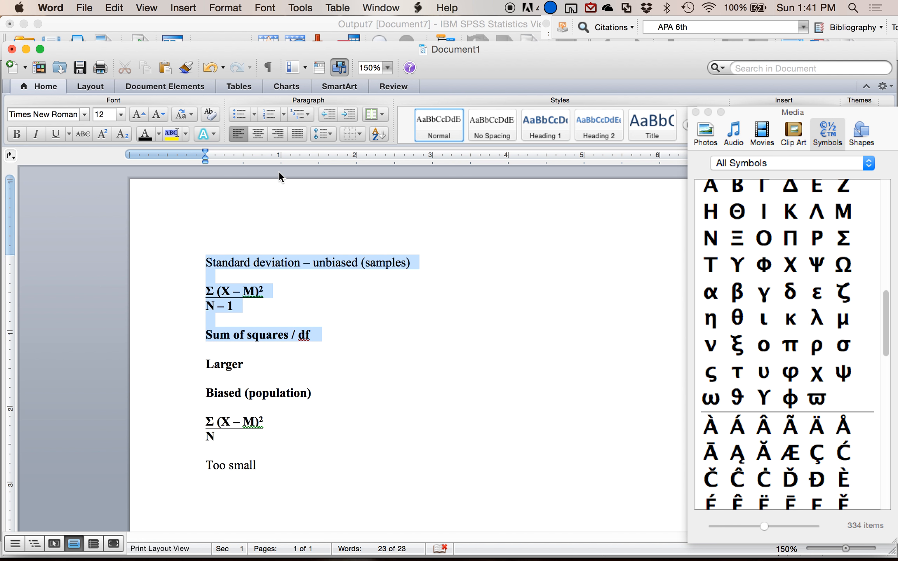
left_click(170, 134)
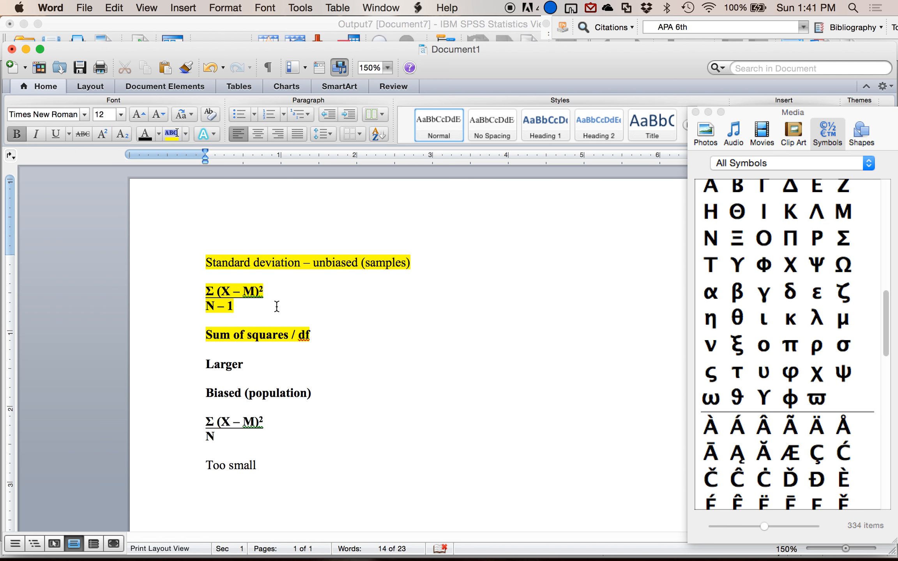
left_click_drag(211, 391, 261, 459)
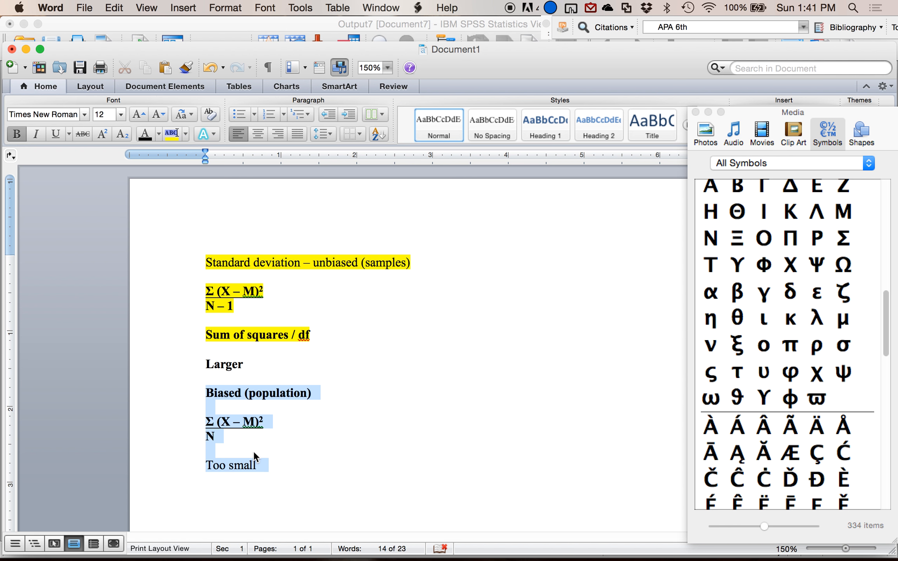
left_click(269, 469)
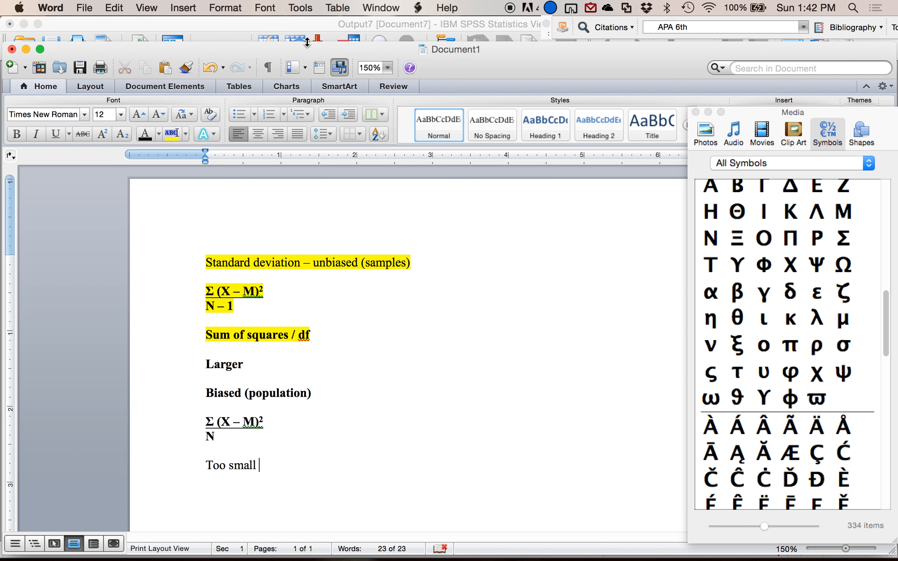
Switch to the SPSS output, start a Frequencies analysis and reset its previous settings
left_click(320, 24)
scroll(398, 154, "down", 5)
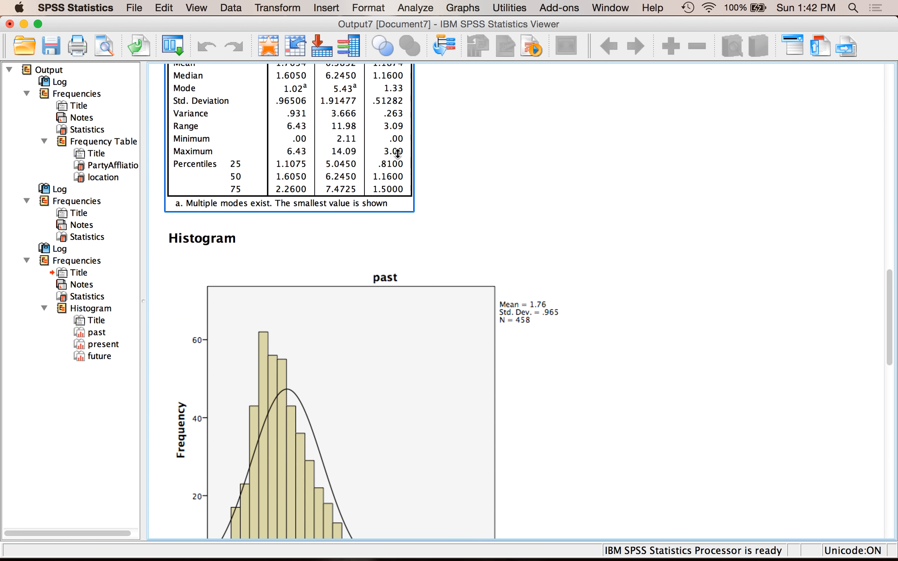
left_click(416, 8)
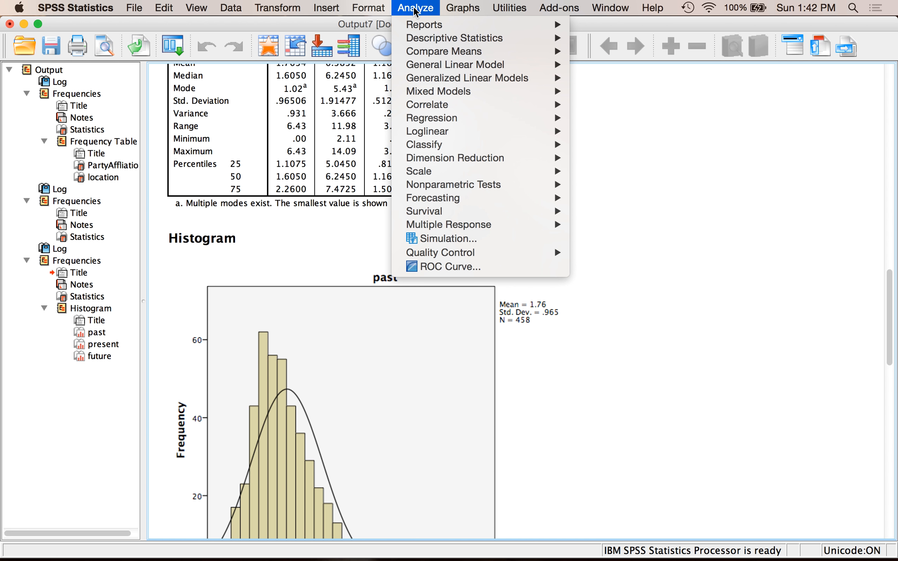
mouse_move(456, 41)
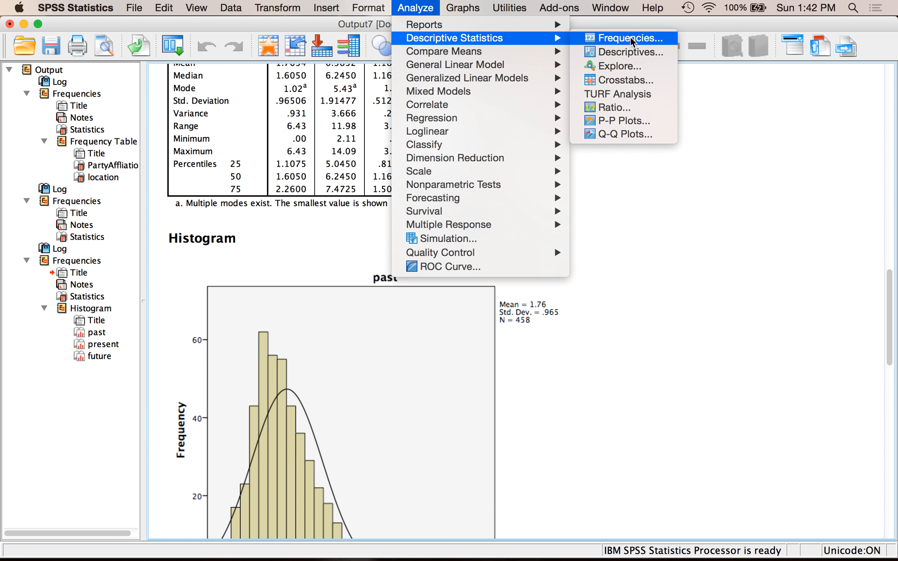
left_click(631, 39)
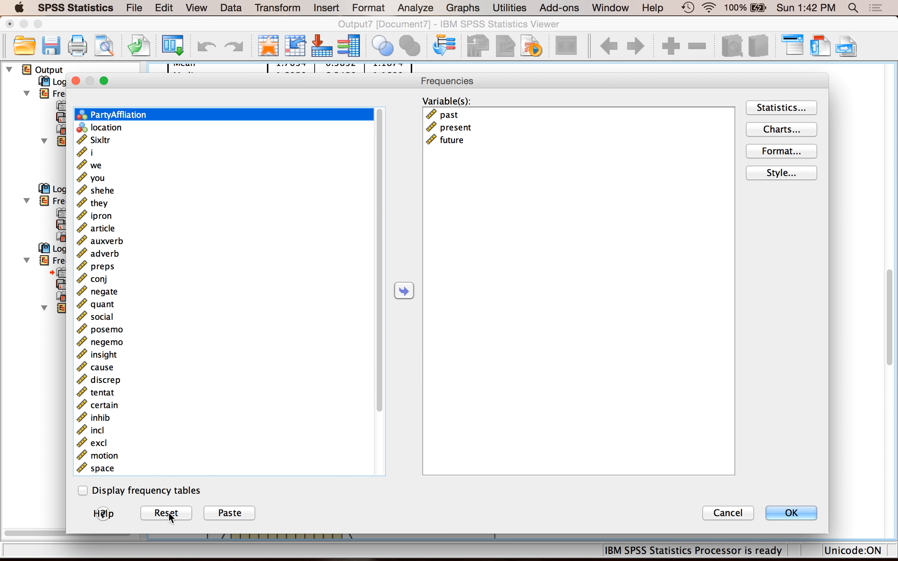
left_click(171, 515)
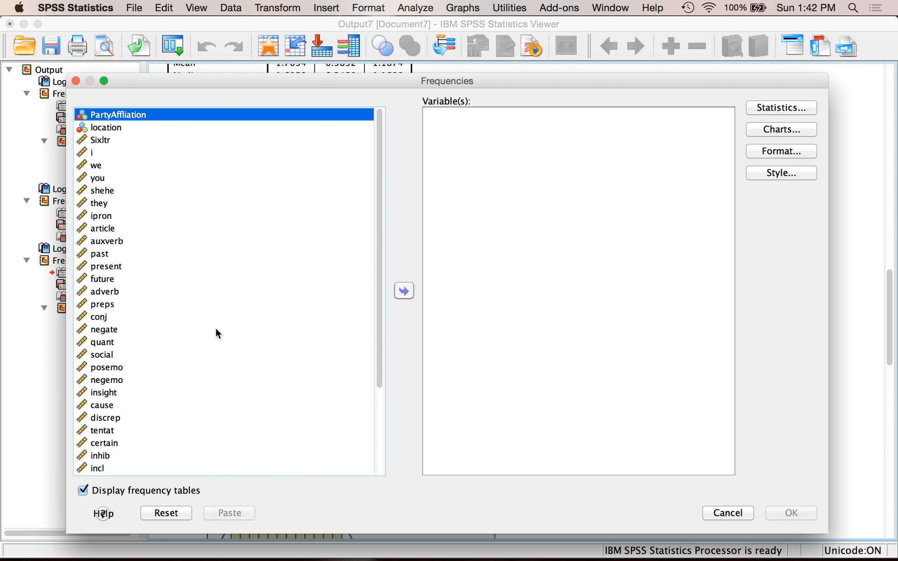
Add the variable relig to the Frequencies analysis and turn off the frequency tables
scroll(147, 266, "down", 5)
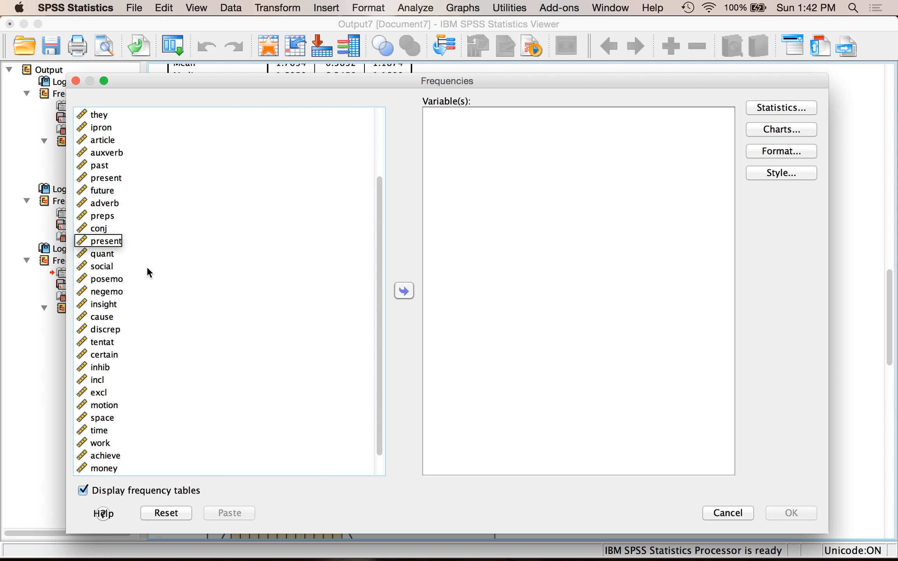
double_click(99, 458)
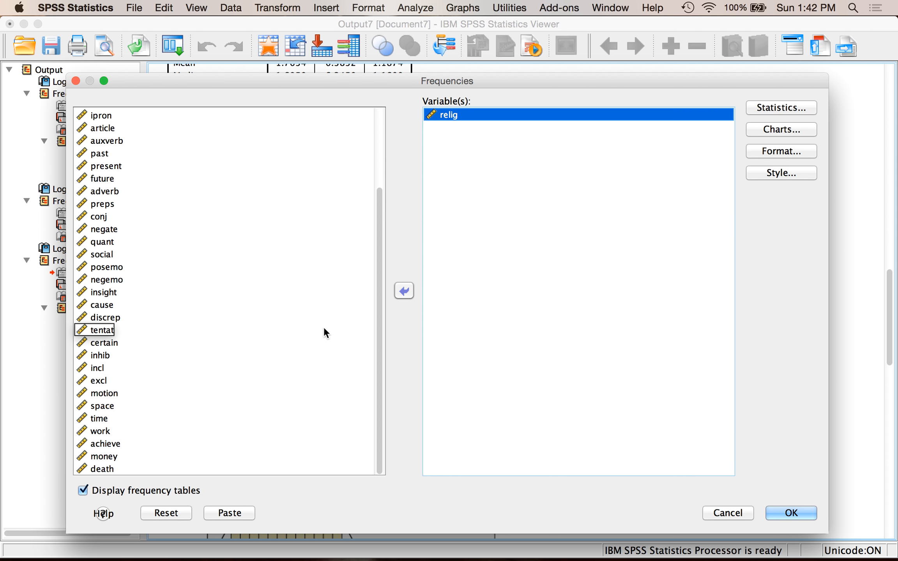
left_click(108, 492)
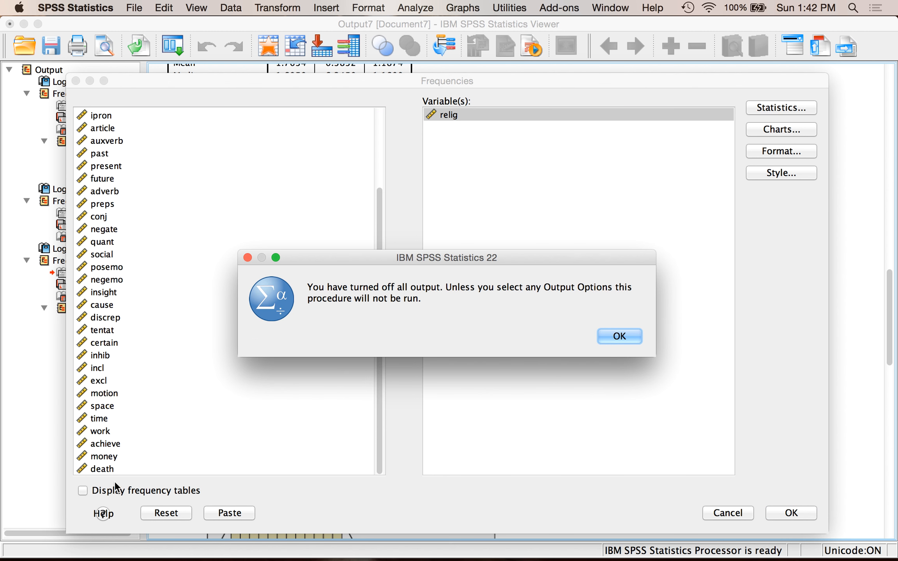
left_click(612, 337)
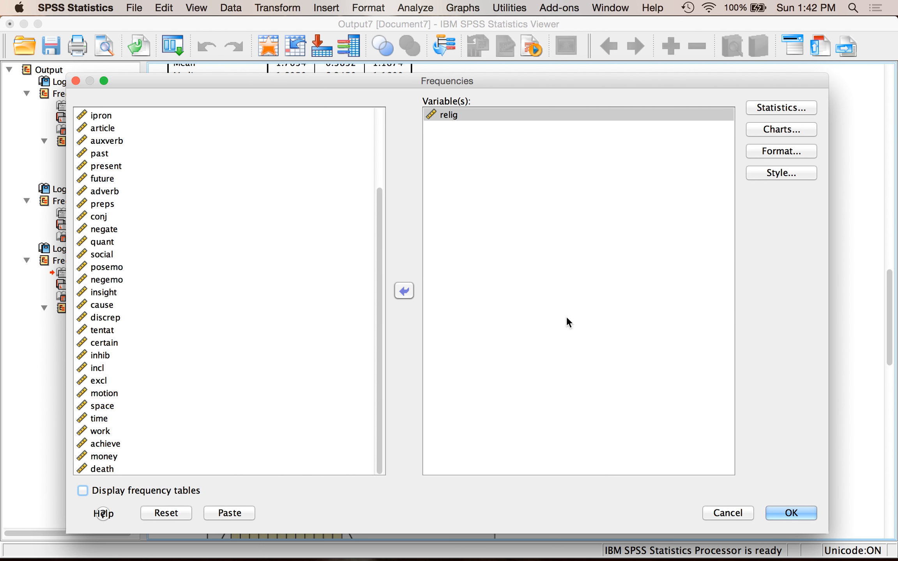
Request the mean and standard deviation for relig and run the Frequencies analysis
left_click(770, 109)
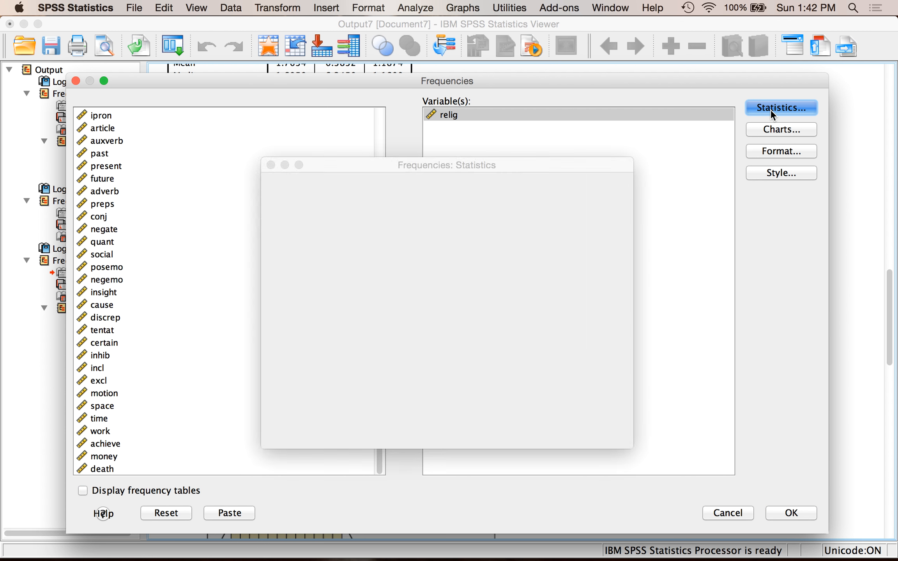
left_click(465, 110)
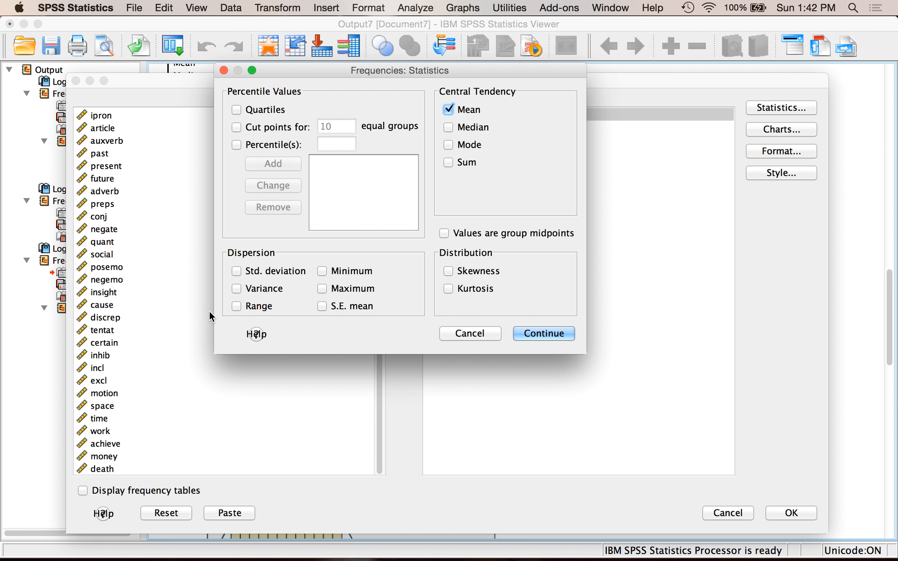
left_click(265, 272)
left_click(541, 334)
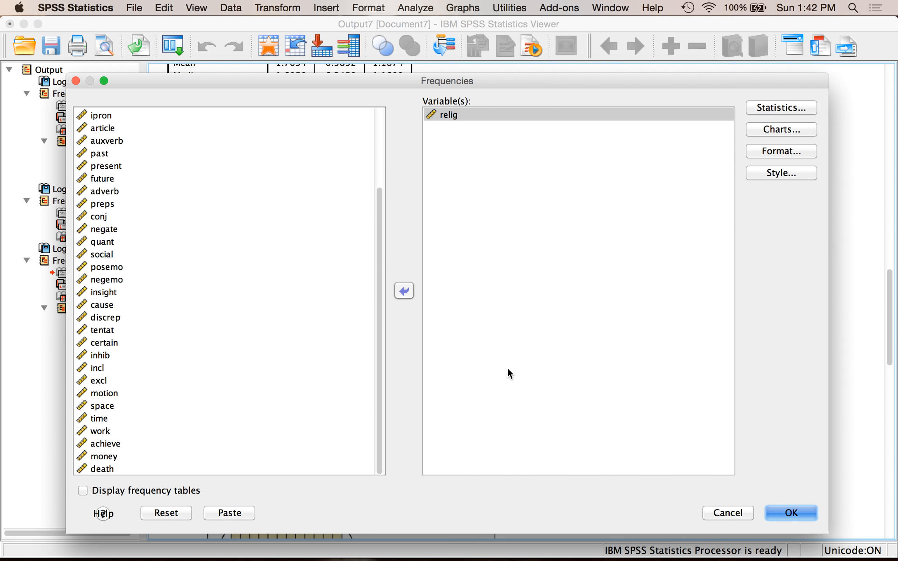
key("Return")
Switch to the Word document and add the line "To get the biased estimation" below "Too small"
mouse_move(279, 560)
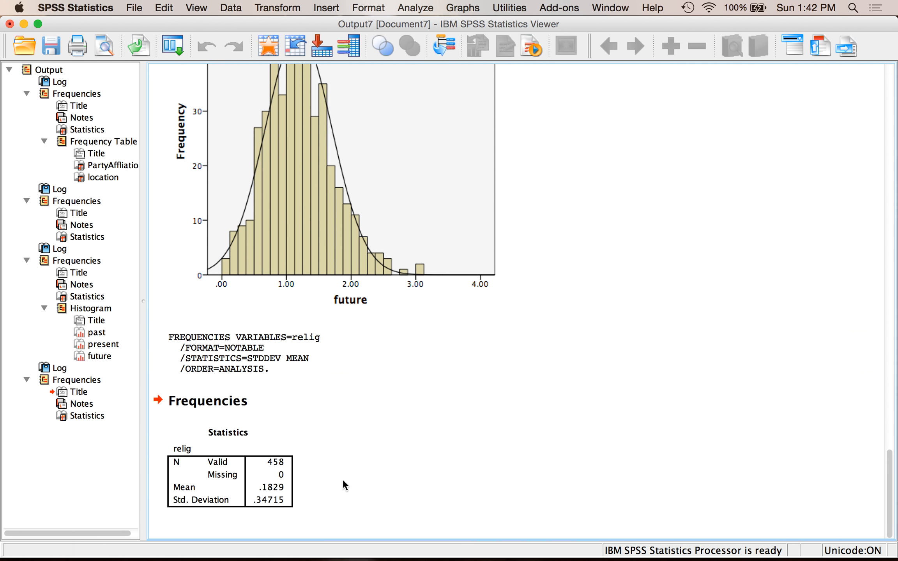
mouse_move(243, 559)
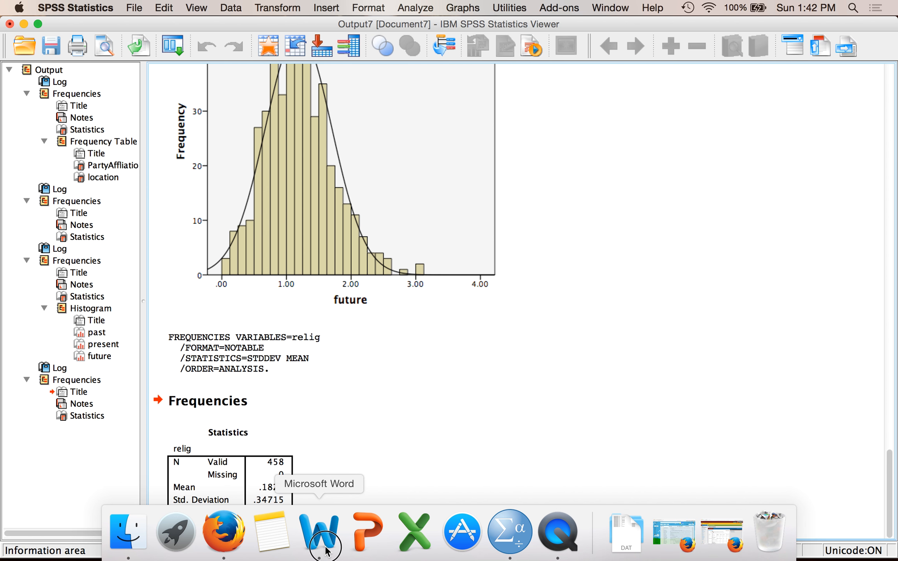
left_click(316, 526)
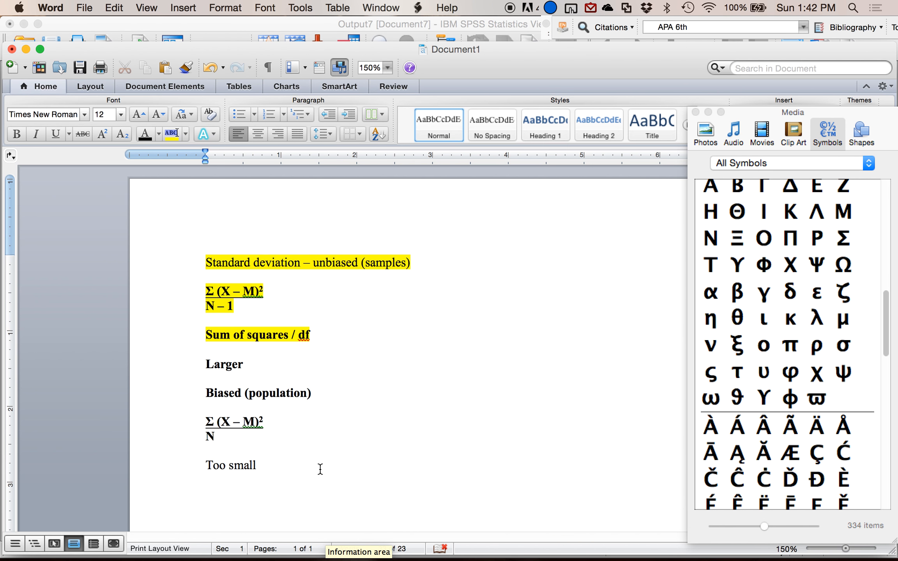
key("Return")
key("Return")
type("To get the bia")
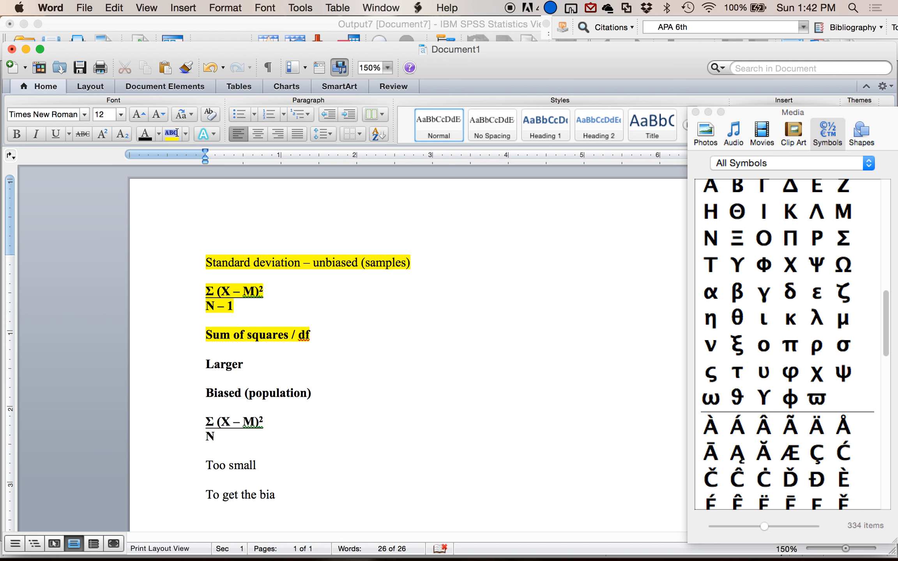
type("sed estimatoion")
key("Return")
Write the first instruction "1 – get the mean" and, on the line below it, "M = .18"
type("10")
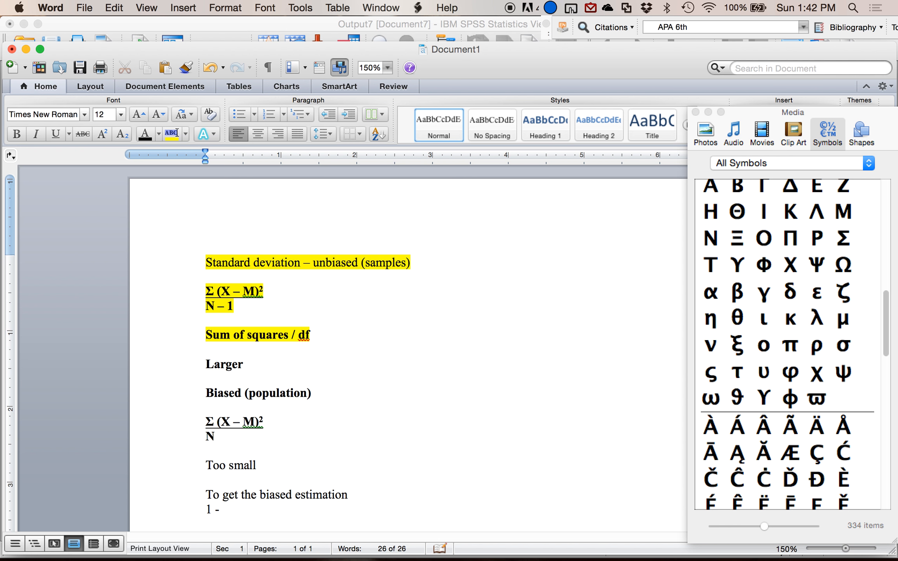
type(" te mean")
key("BackSpace")
key("BackSpace")
key("BackSpace")
key("BackSpace")
key("BackSpace")
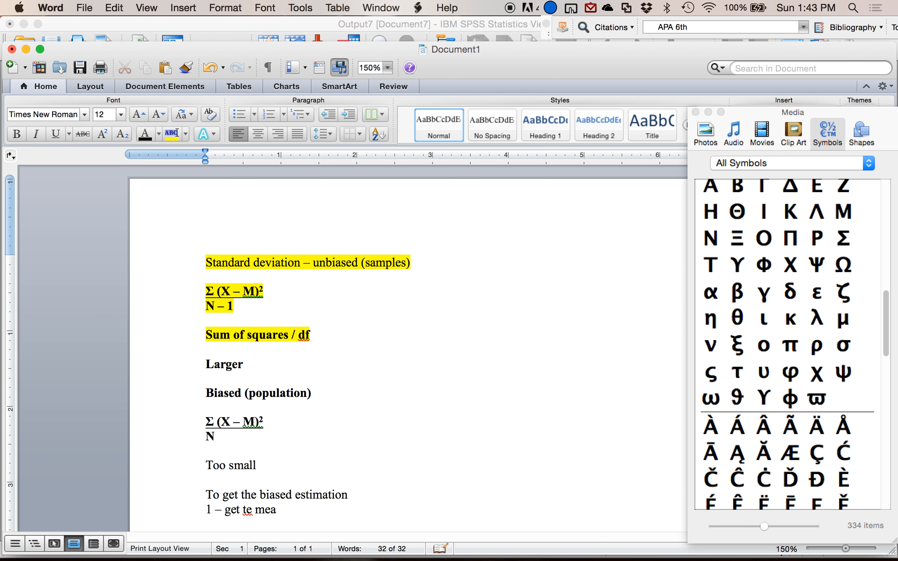
key("BackSpace")
key("BackSpace")
type("the mean")
key("Return")
type("M = .18")
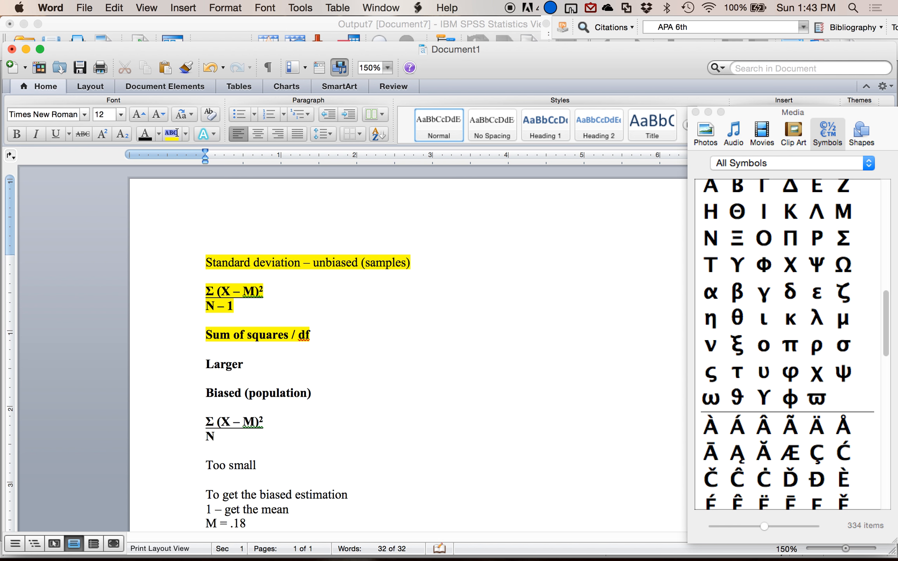
Add the second instruction "2 – calculate the deviations" and, after a blank line, the label "unbiased SD"
scroll(407, 350, "down", 2)
type("2 -")
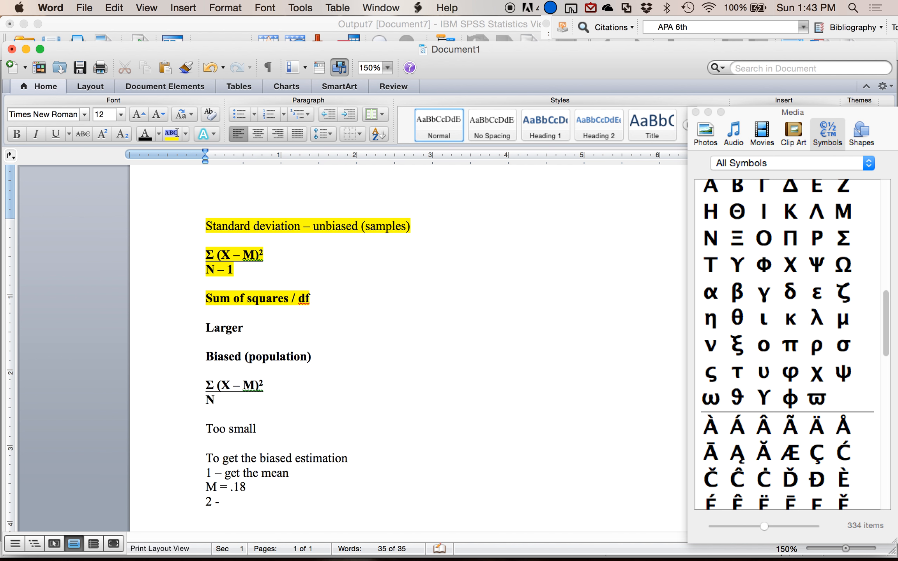
type(" calculate the deviations")
key("Return")
key("Return")
type("SD")
key("Left")
key("Left")
type("unbaised")
key("Right")
key("Right")
Look up the standard deviation of relig in the SPSS output, then complete the Word label as "unbiased SD = .347"
mouse_move(447, 560)
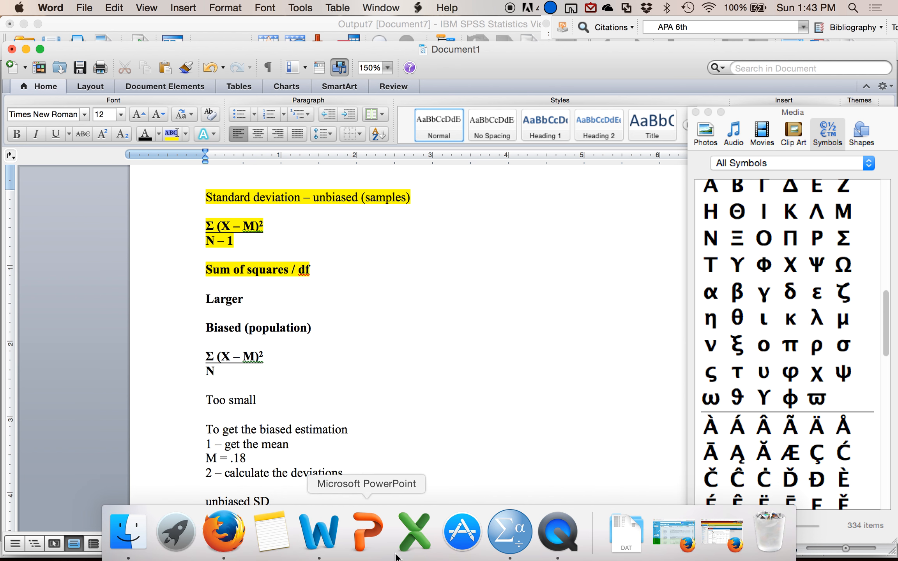
left_click(558, 532)
left_click(510, 532)
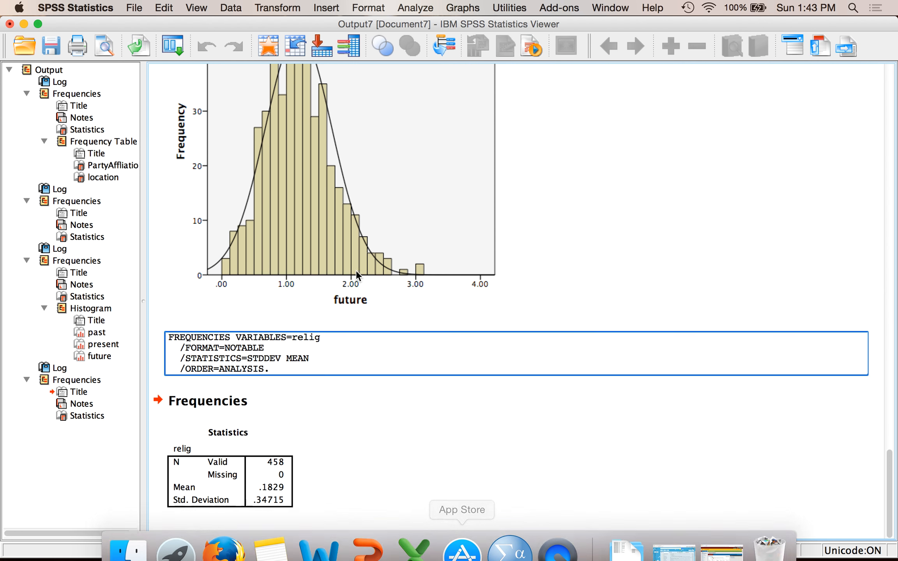
left_click(261, 507)
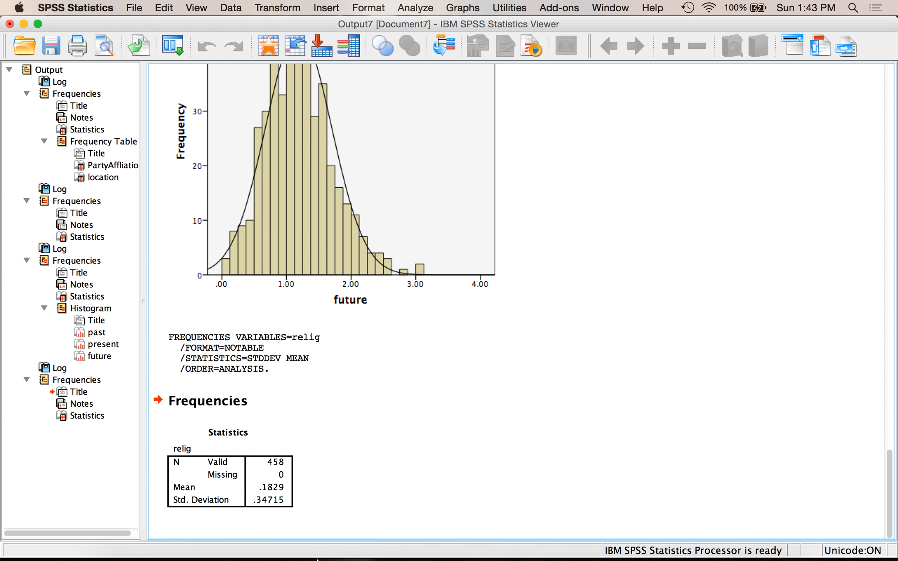
left_click(299, 520)
mouse_move(312, 553)
left_click(317, 536)
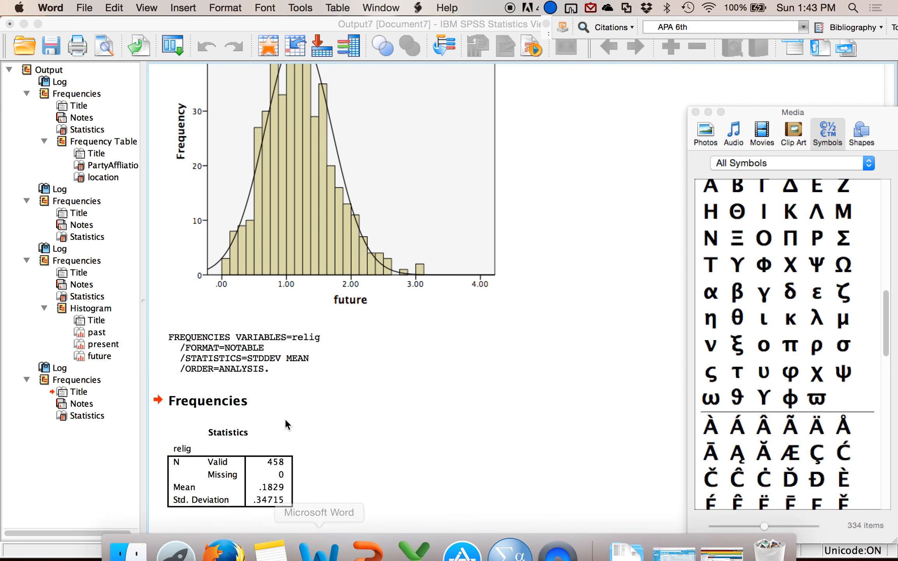
type("= .347")
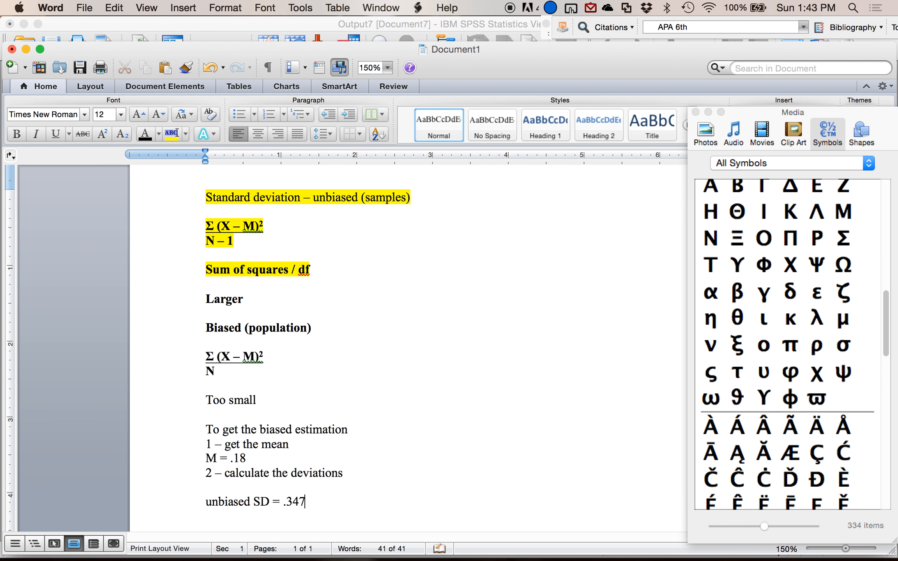
Insert an extra blank line between "2 – calculate the deviations" and the unbiased SD line
key("Up")
key("Up")
key("super+Right")
key("Return")
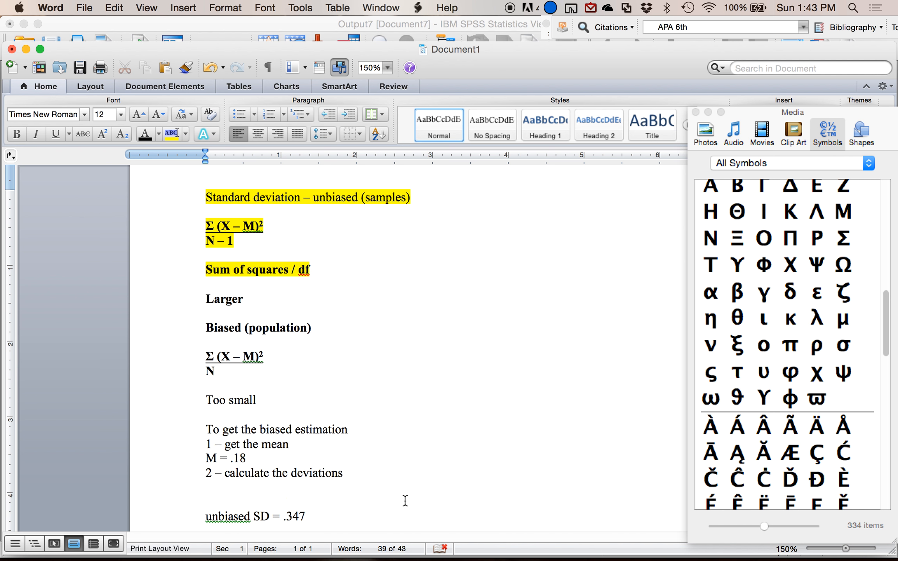
Switch to SPSS and start a Compute Variable transformation with the target variable deviations
mouse_move(366, 559)
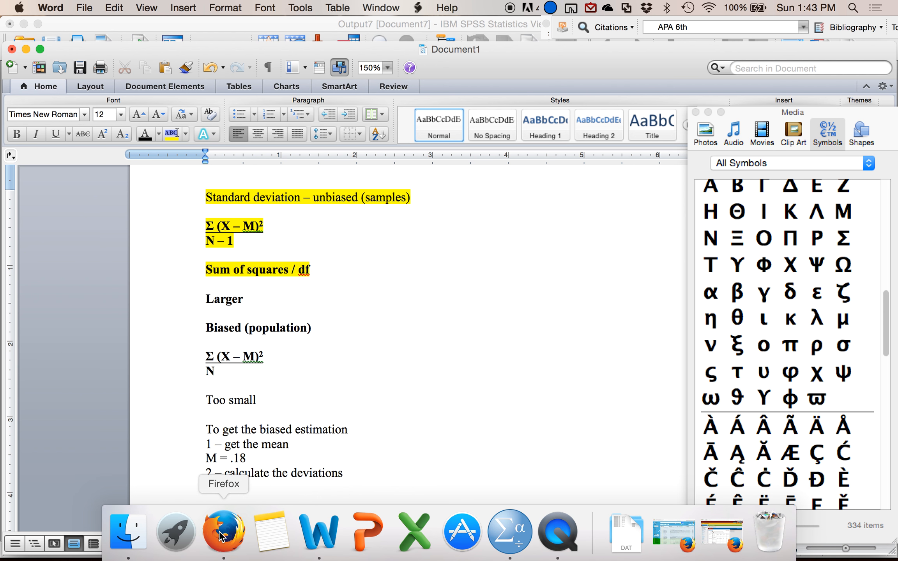
left_click(510, 531)
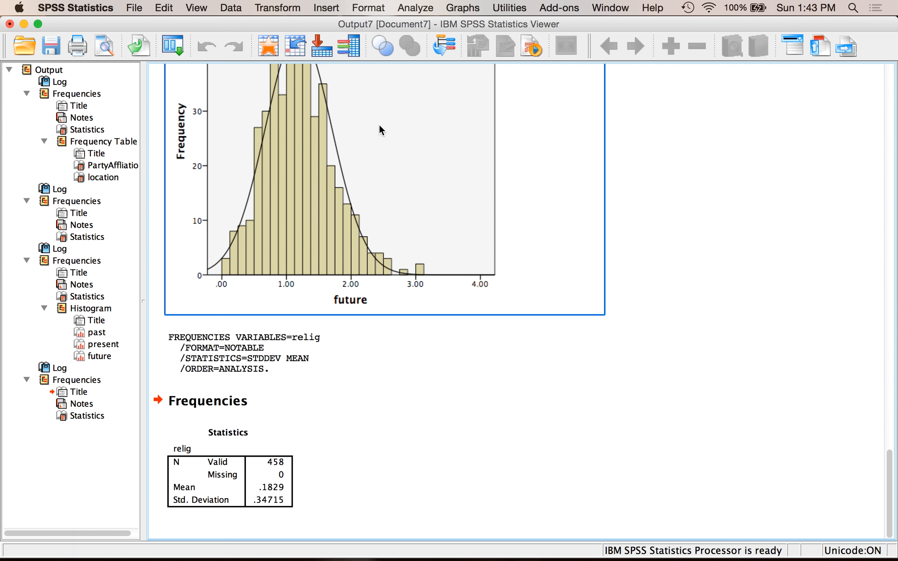
left_click(262, 7)
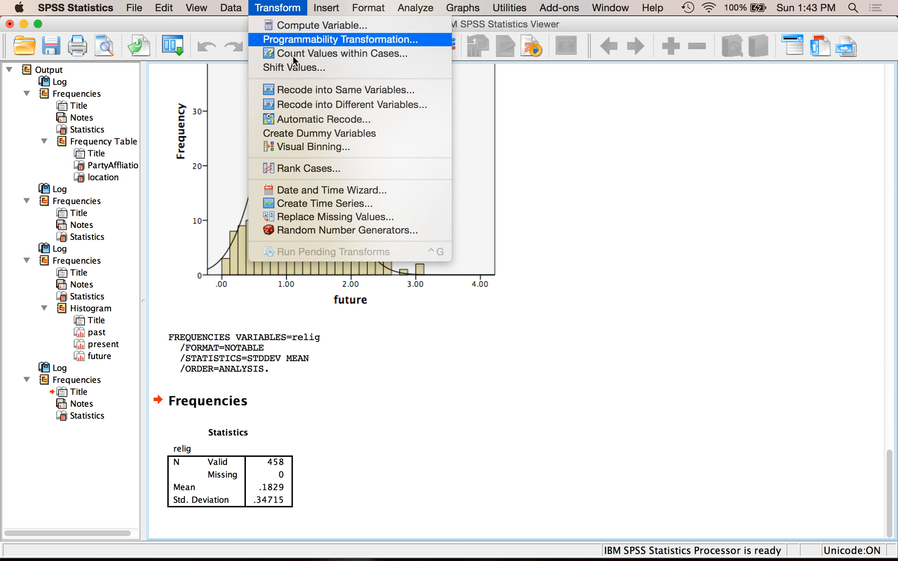
left_click(325, 24)
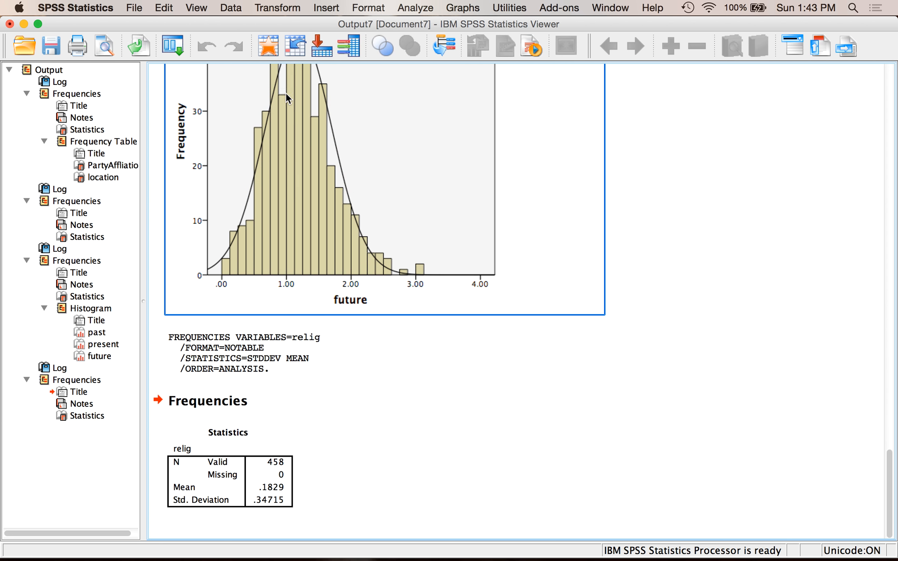
type("deviations")
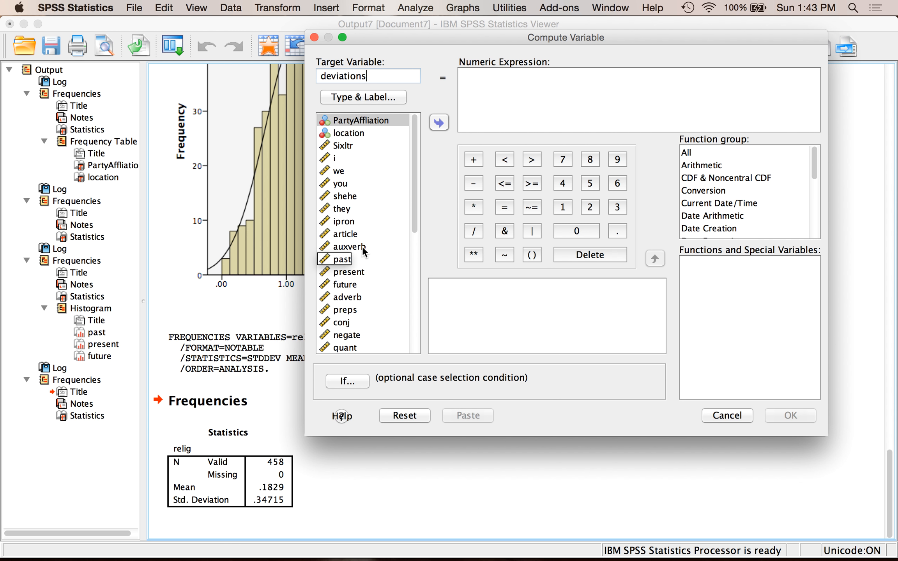
Build the numeric expression (relig-.18) from the variable relig and its mean
scroll(382, 216, "down", 10)
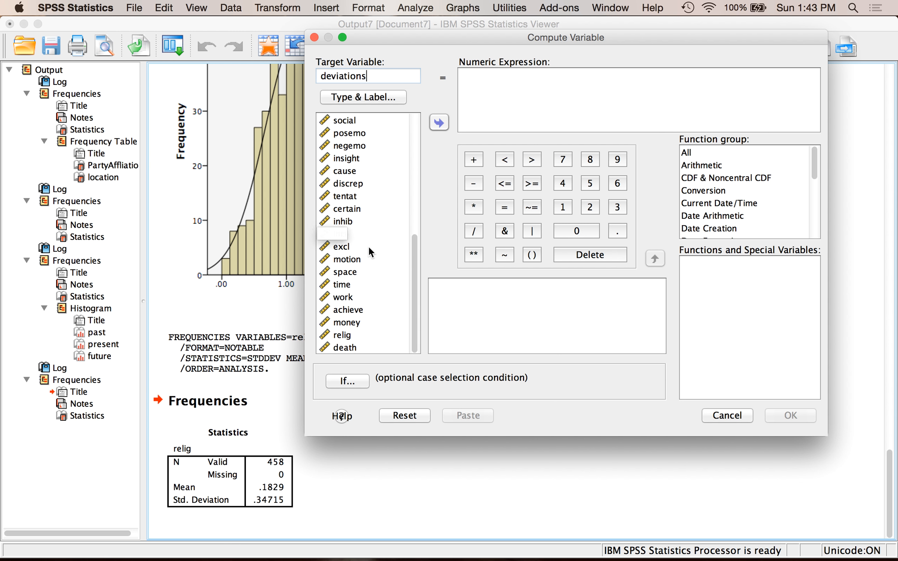
double_click(345, 336)
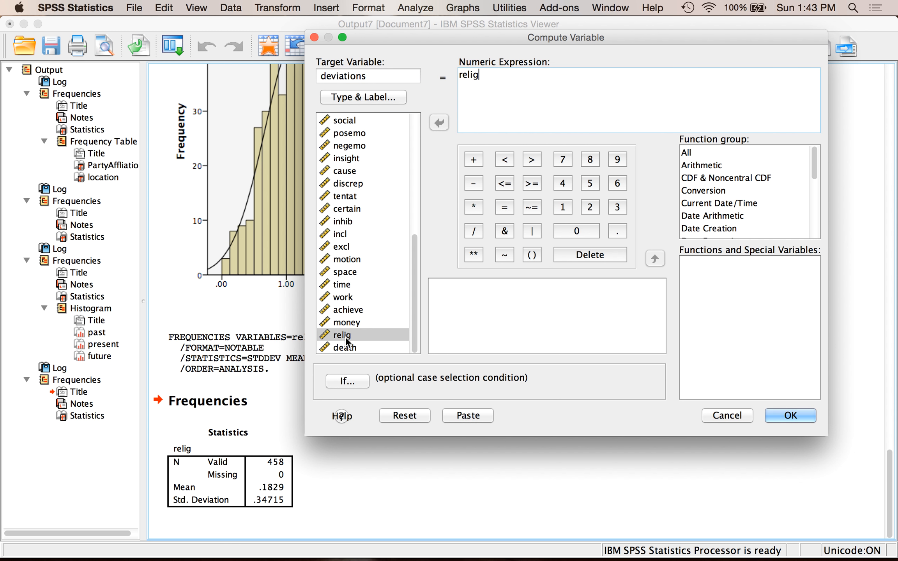
left_click_drag(346, 337, 493, 99)
key("BackSpace")
key("BackSpace")
key("BackSpace")
key("BackSpace")
key("BackSpace")
type("-.18")
left_click(459, 73)
type("(")
type(")")
Multiply the expression by a copy of itself to form (relig-.18)*(relig-.18) and run the computation
left_click_drag(519, 77, 463, 77)
key("super+c")
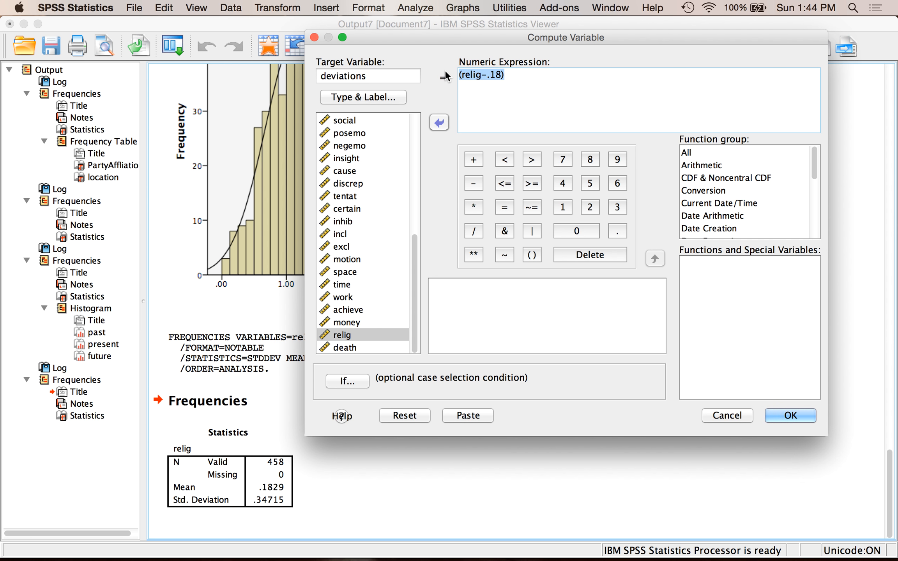
left_click(524, 77)
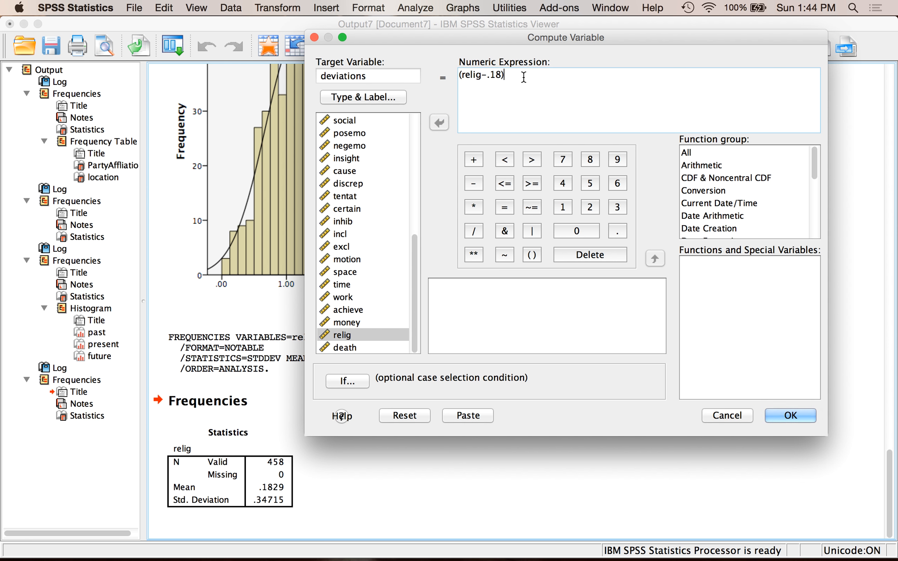
key("super+v")
scroll(732, 162, "down", 10)
scroll(732, 159, "up", 8)
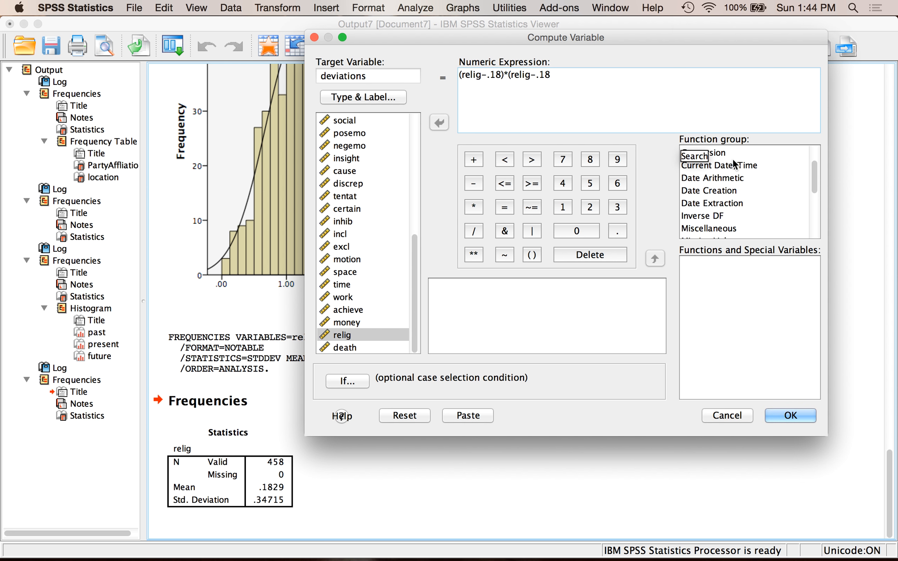
scroll(732, 159, "down", 2)
type(")")
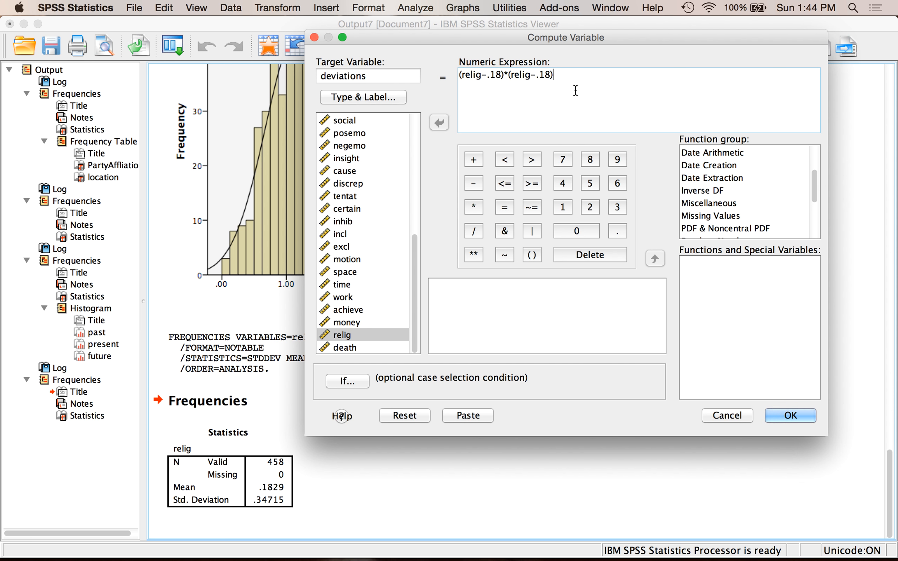
key("BackSpace")
type(")")
double_click(475, 74)
left_click(776, 412)
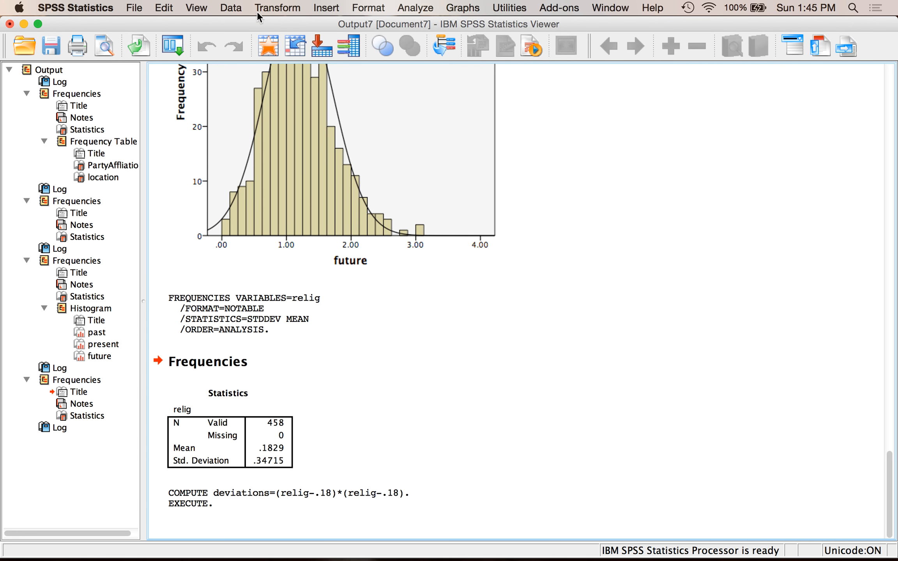
Go to the data set and compare the new deviations column with the relig values for the first two cases
left_click(267, 46)
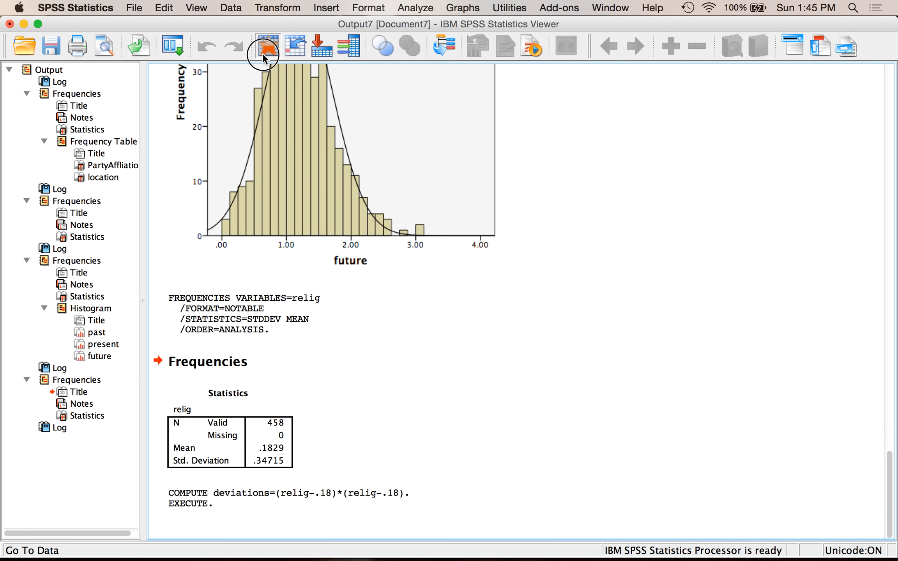
scroll(294, 158, "right", 15)
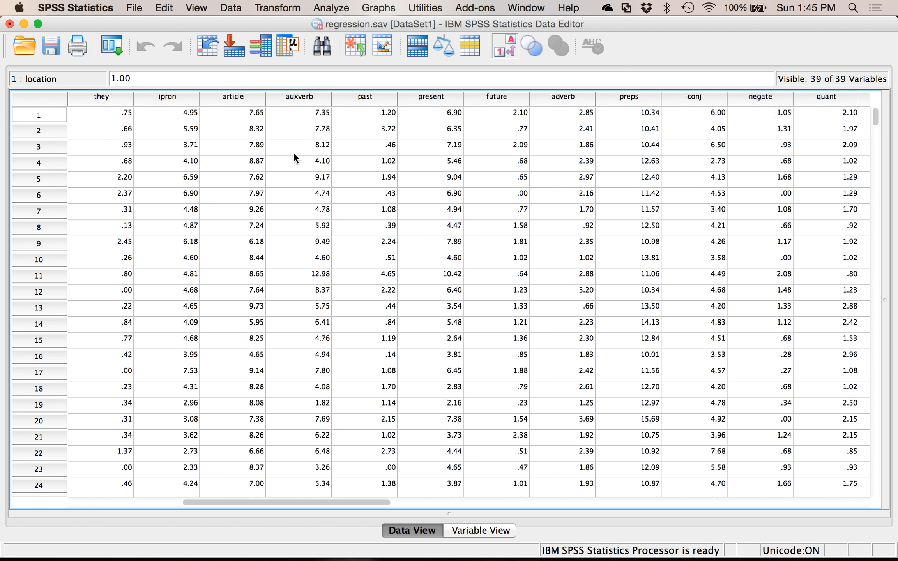
scroll(293, 152, "right", 15)
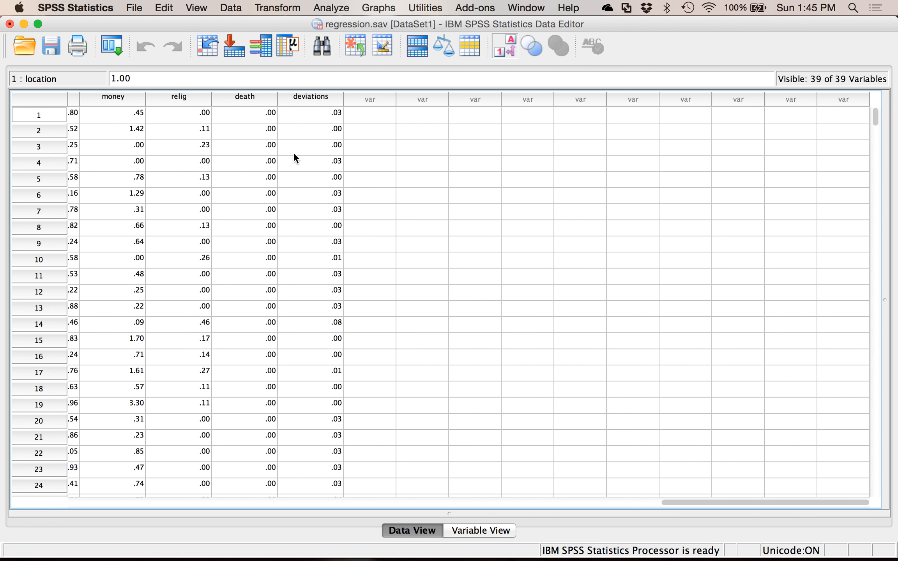
left_click(306, 97)
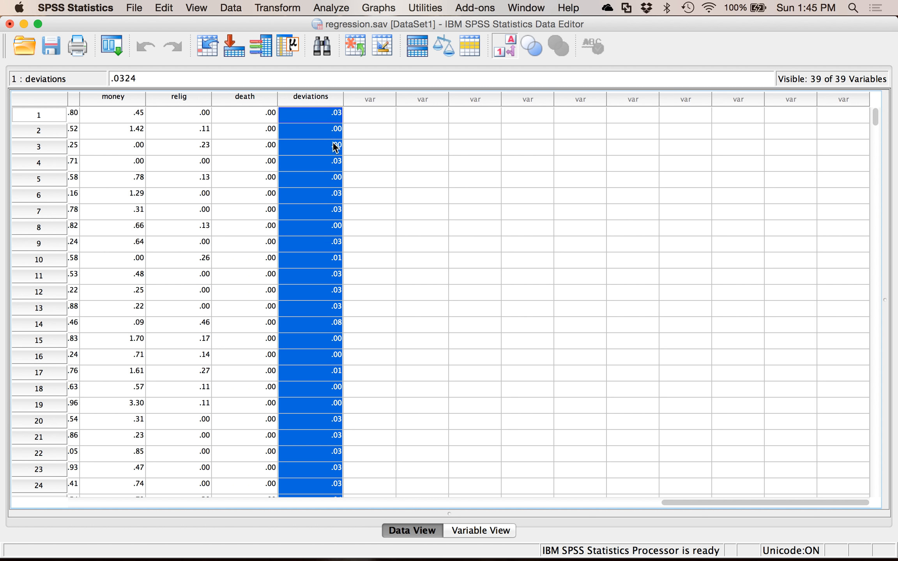
double_click(189, 116)
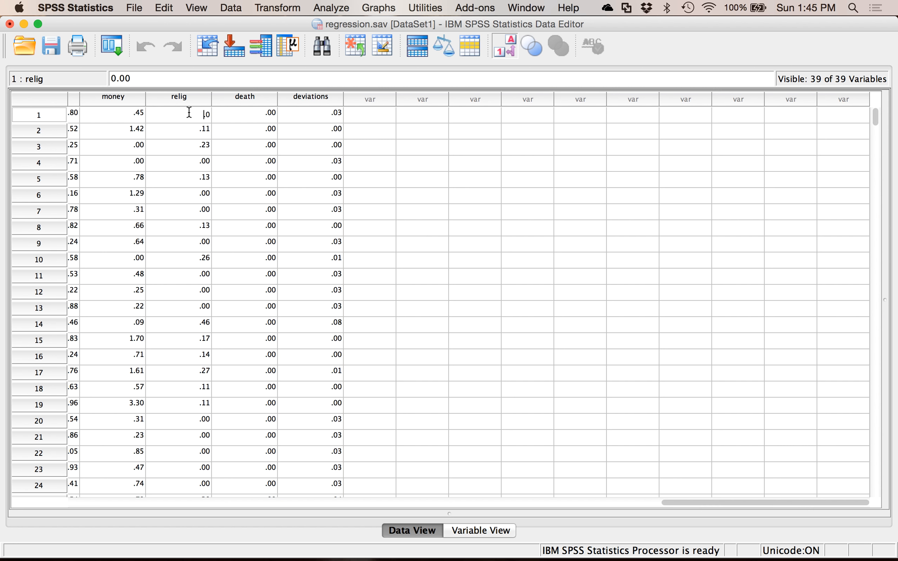
double_click(322, 114)
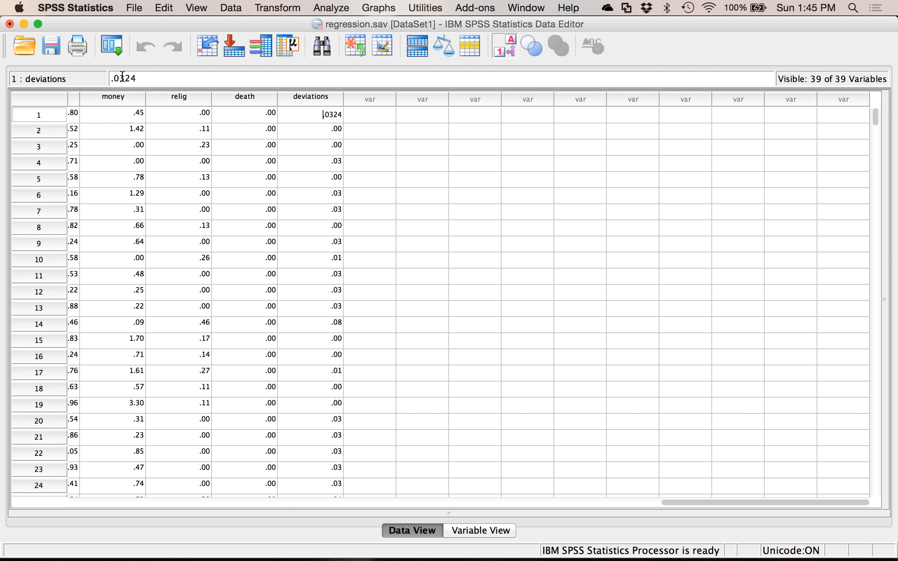
left_click(339, 132)
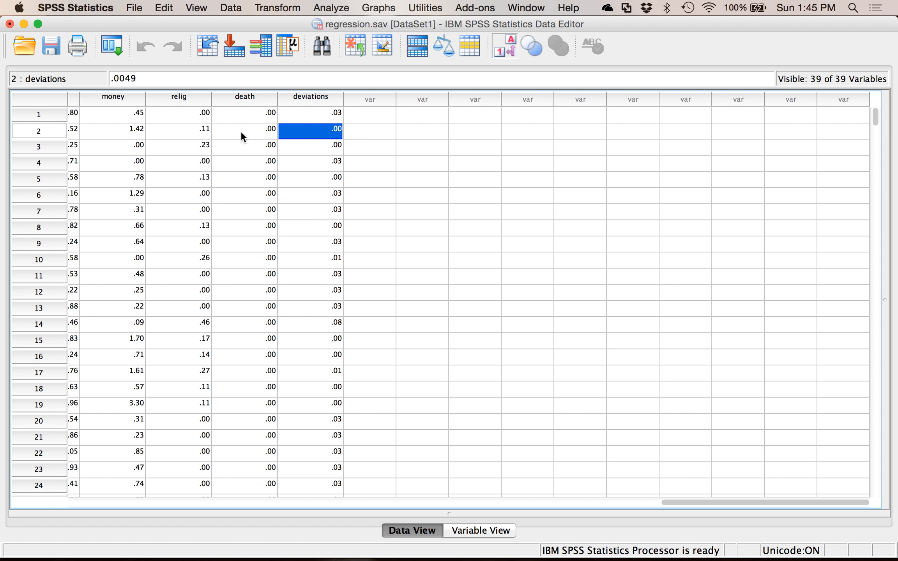
double_click(205, 132)
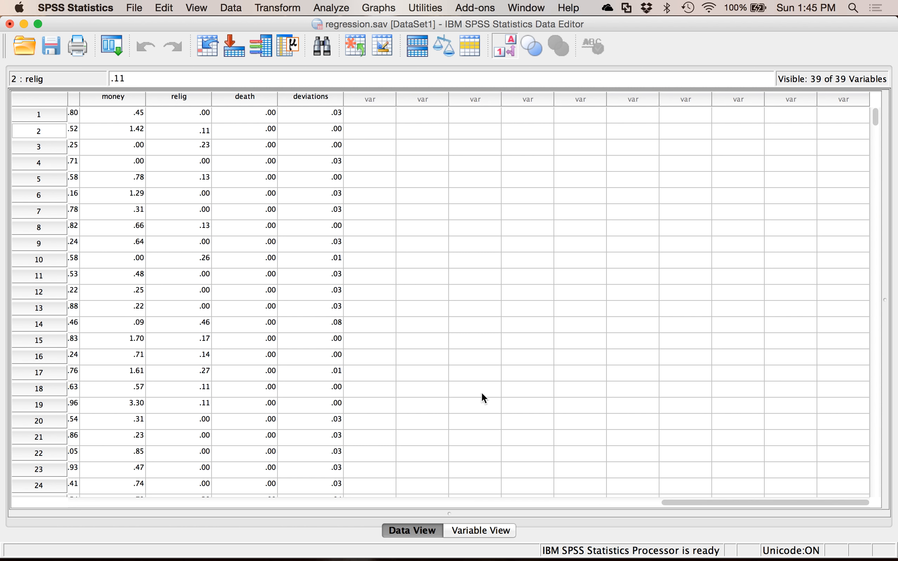
left_click(357, 319)
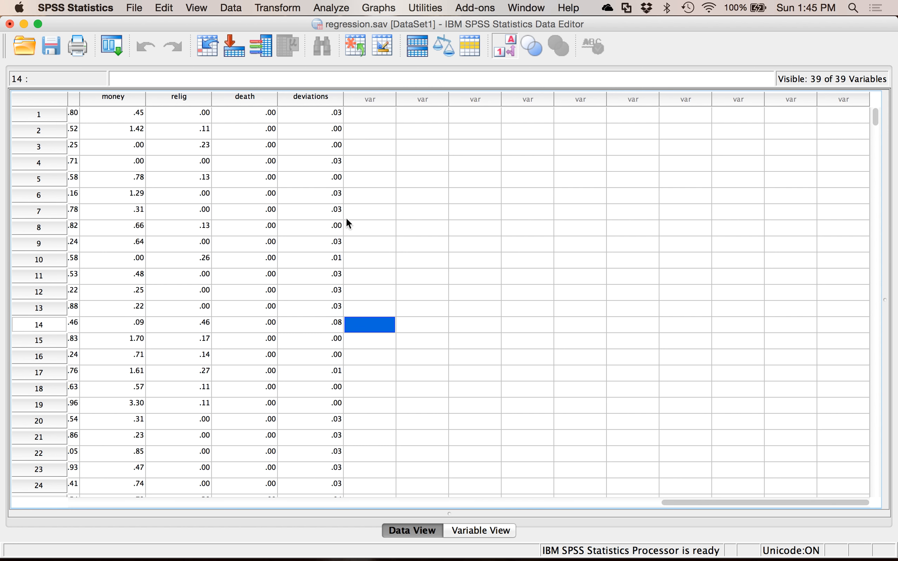
Switch to Word and copy (X – M)² from the biased formula onto a new line under the calculate-the-deviations step
mouse_move(235, 558)
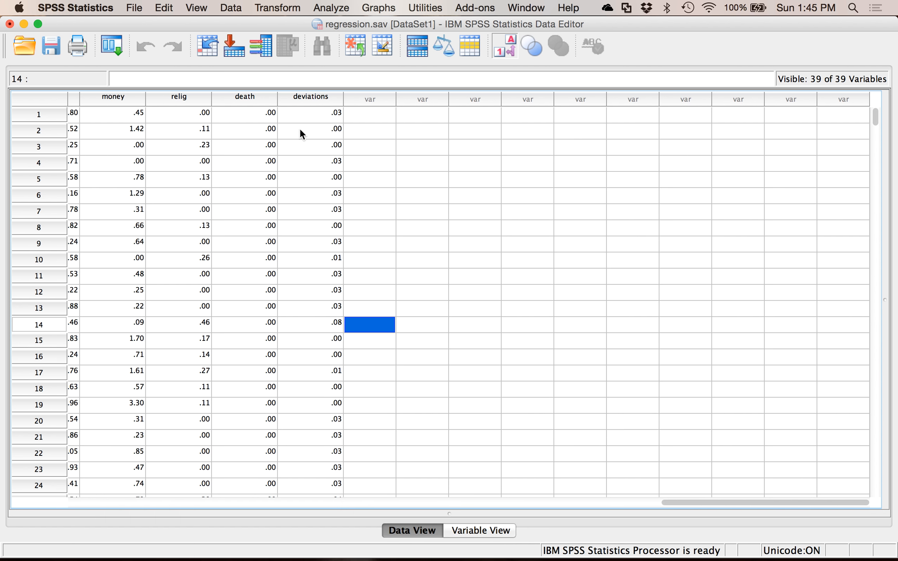
mouse_move(271, 553)
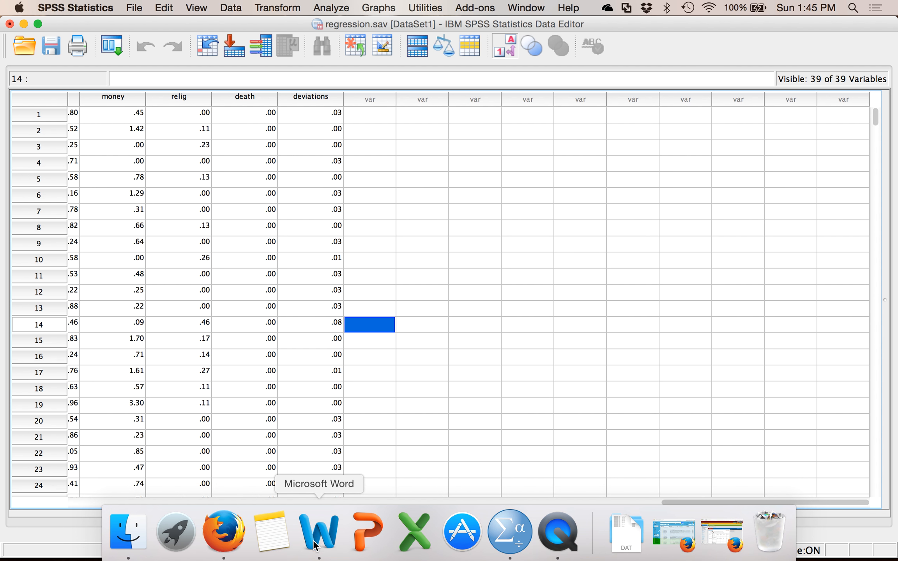
left_click(317, 537)
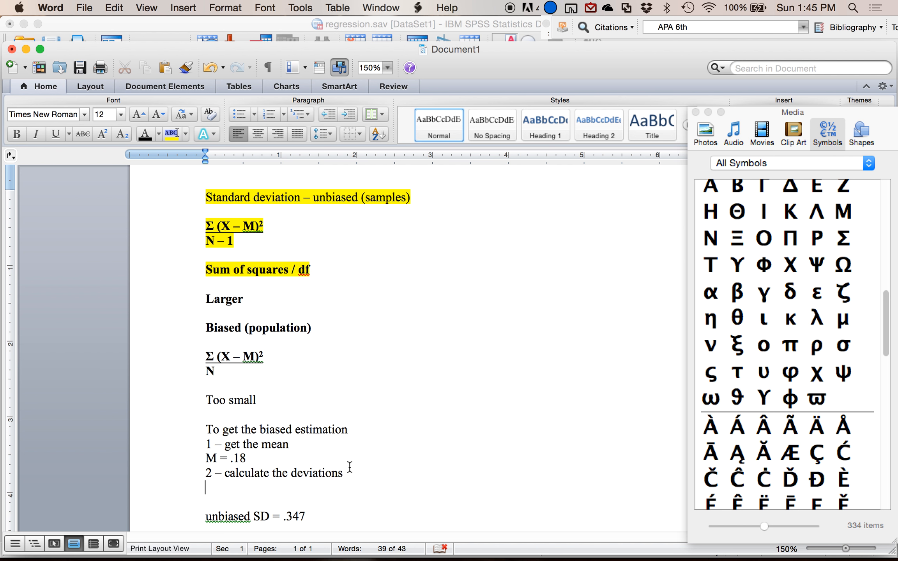
left_click_drag(273, 354, 218, 361)
key("super+c")
left_click(348, 472)
key("Return")
key("super+v")
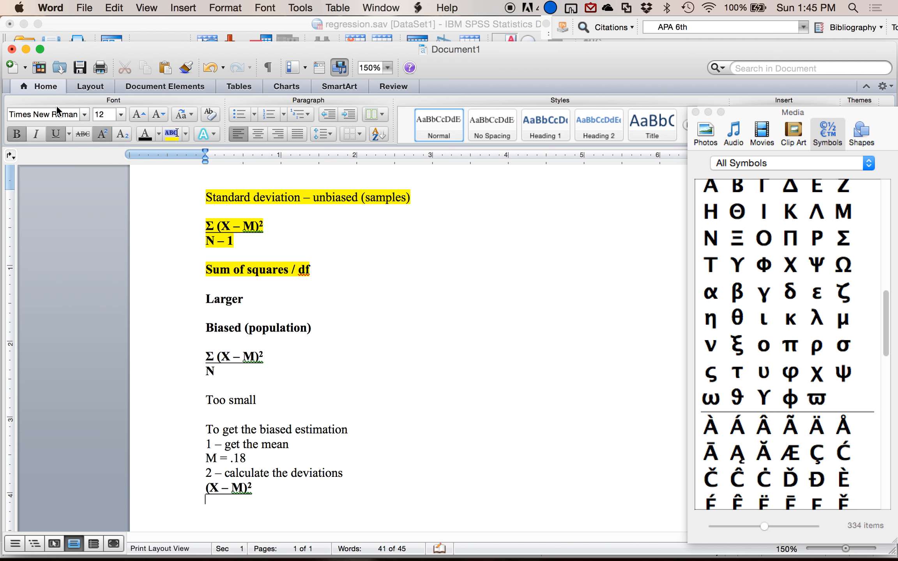
Add the non-bold line "3 – get an average of the deviations" below the copied formula
key("Return")
type("3 =")
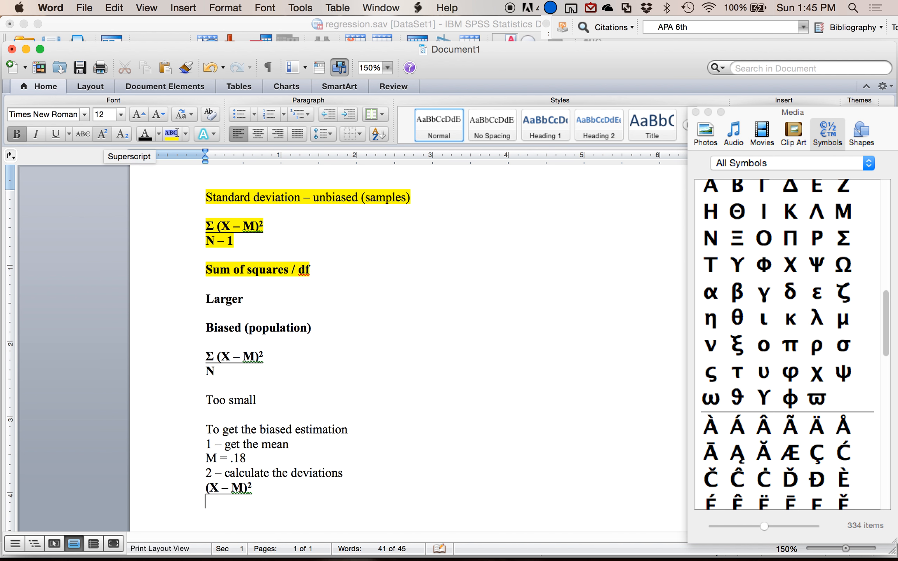
key("super+b")
type("get an")
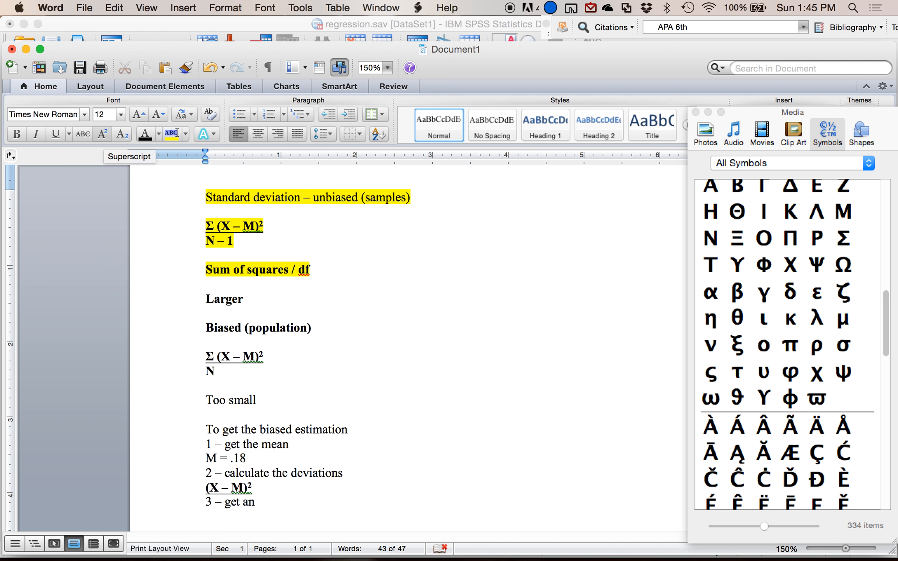
type(" average of the deviations")
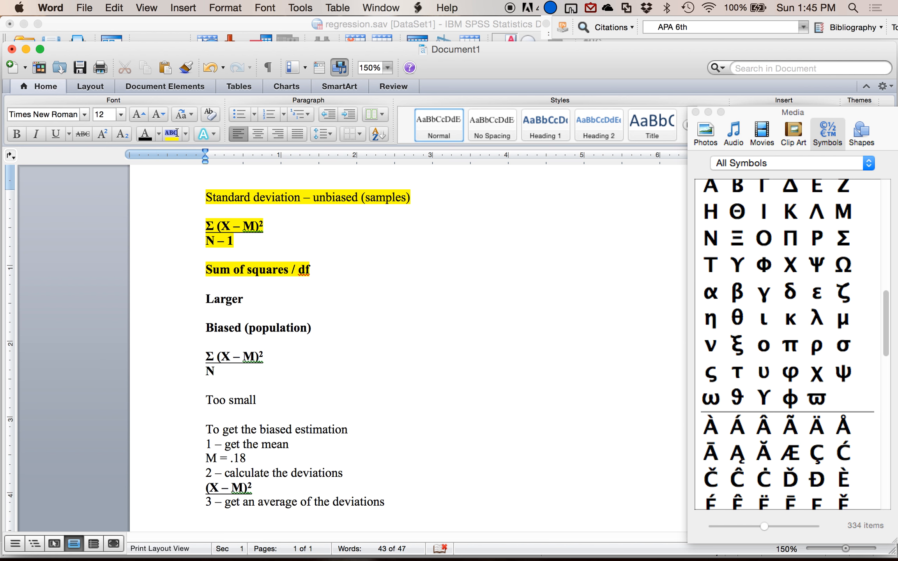
key("Return")
Copy the biased (population) formula Σ (X – M)² over N to the line below step 3
left_click(207, 358)
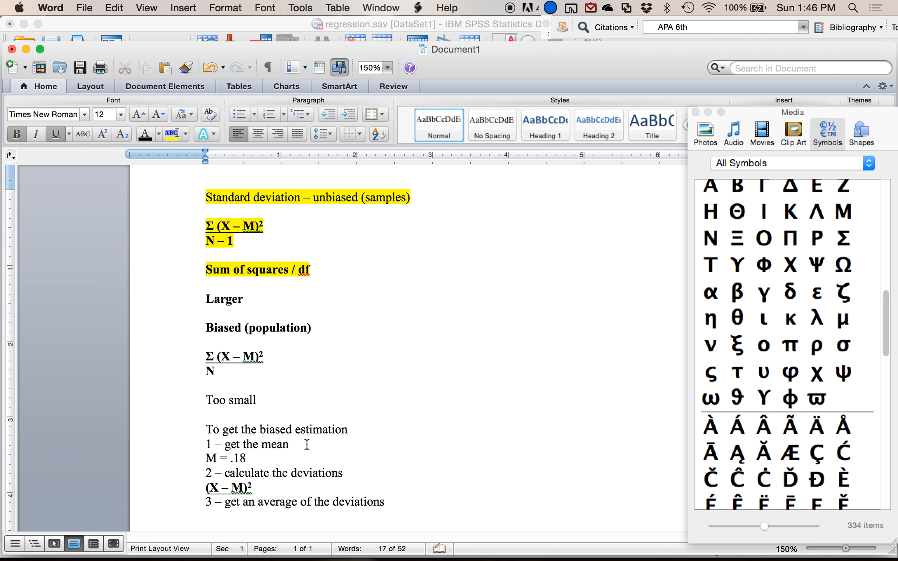
scroll(307, 444, "down", 5)
left_click(249, 411)
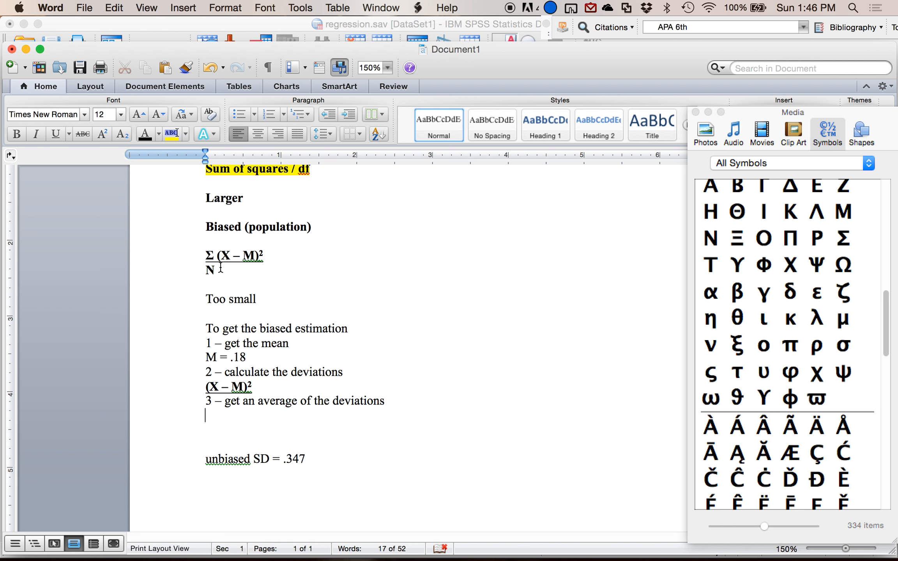
left_click_drag(207, 255, 213, 271)
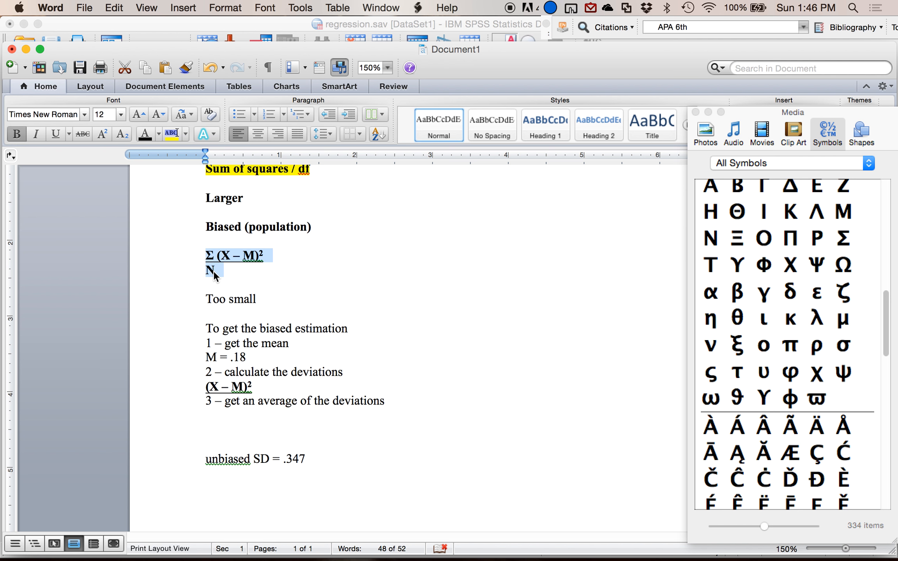
left_click(209, 420)
type("Σ (X – M)2 N")
Replace (X – M)² in the step 3 formula with "deviations" and prefix the step 2 formula with "deviations ="
left_click_drag(220, 416, 255, 415)
type("deviations")
key("shift+End")
key("BackSpace")
left_click(222, 416)
key("BackSpace")
left_click(206, 387)
type("deviations =")
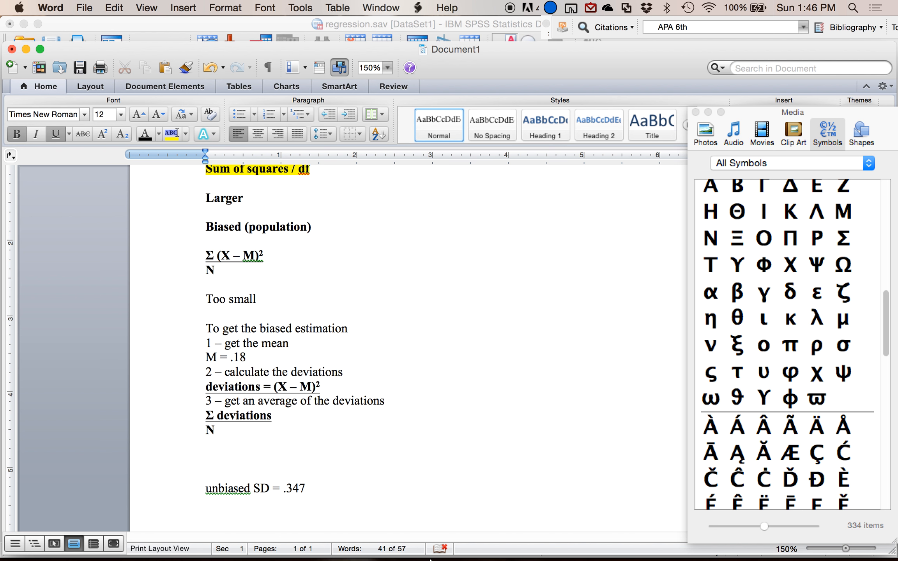
Switch to SPSS and set up a Frequencies analysis with deviations as the variable
left_click(504, 537)
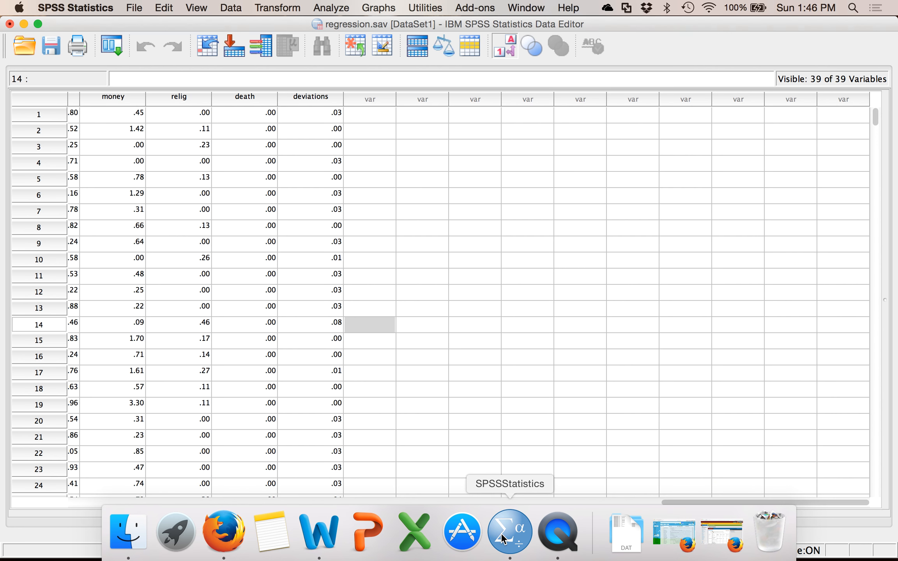
left_click(292, 97)
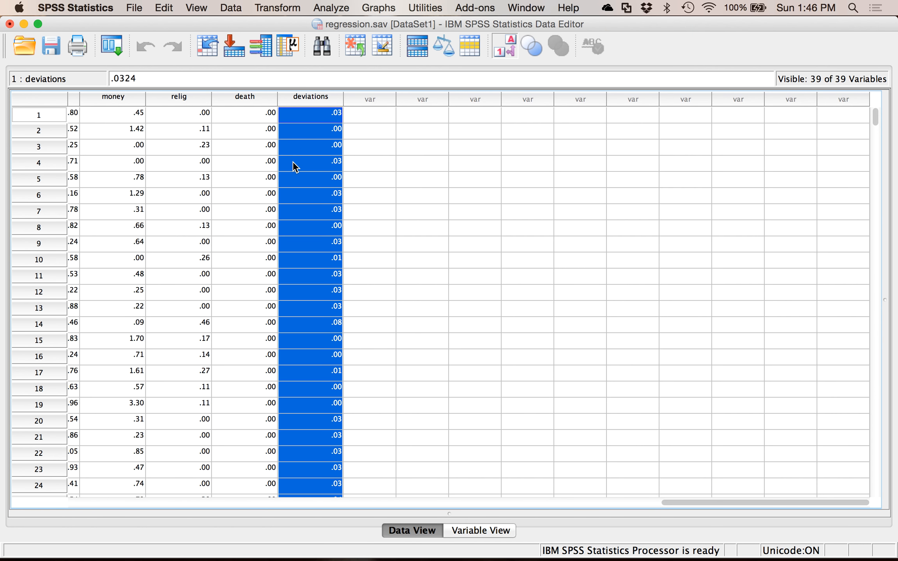
left_click(330, 8)
mouse_move(342, 37)
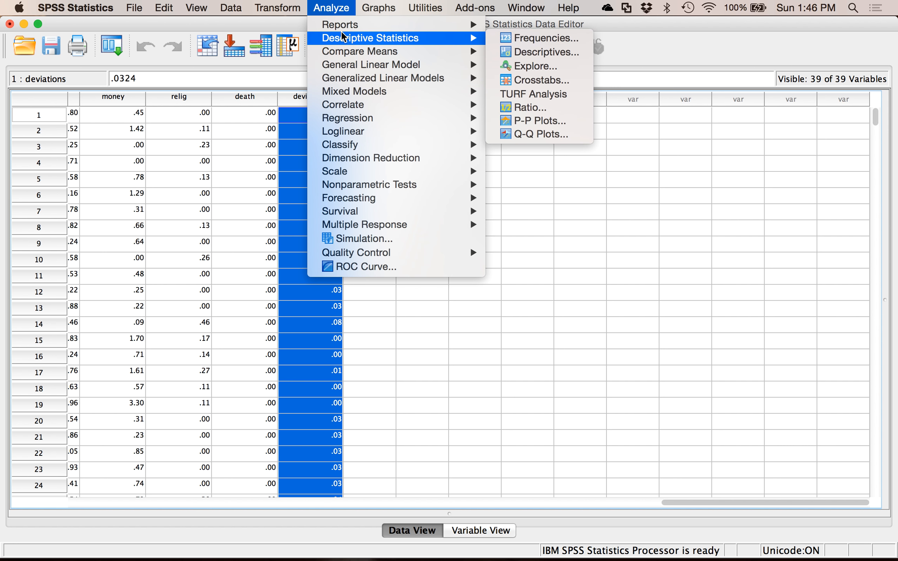
left_click(535, 42)
mouse_move(446, 115)
left_mouse_down()
mouse_move(307, 157)
mouse_move(337, 316)
left_mouse_up()
scroll(327, 324, "down", 2)
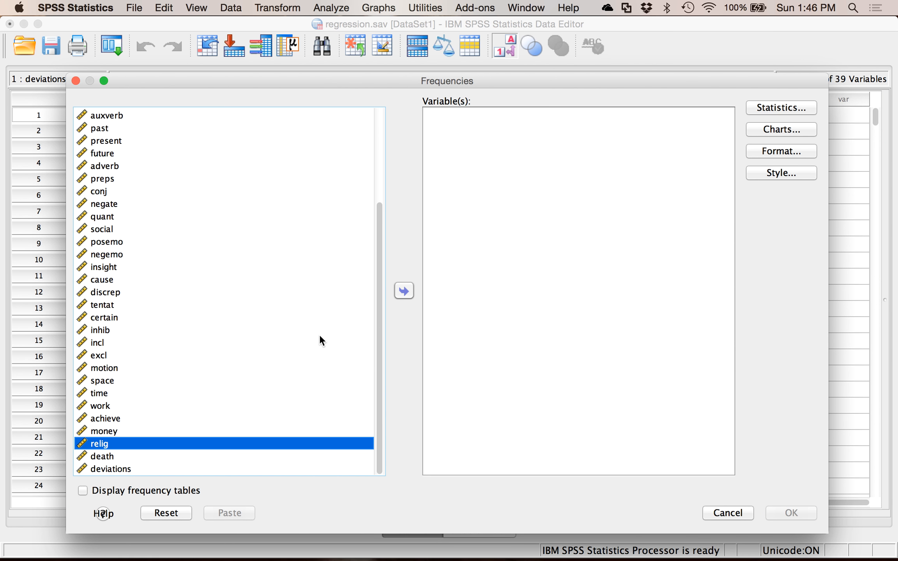
double_click(108, 469)
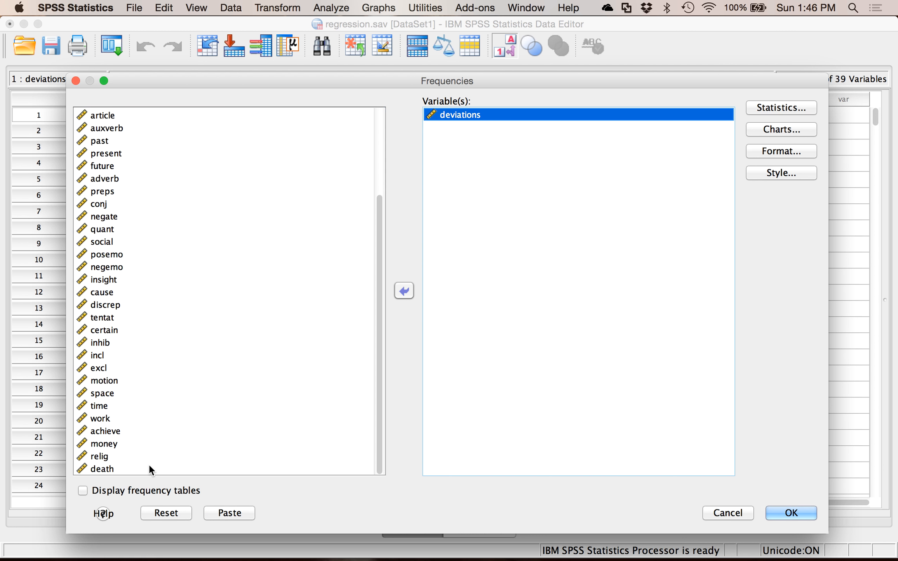
Exclude the standard deviation from the requested statistics, keeping only the mean, and run the Frequencies analysis
left_click(774, 106)
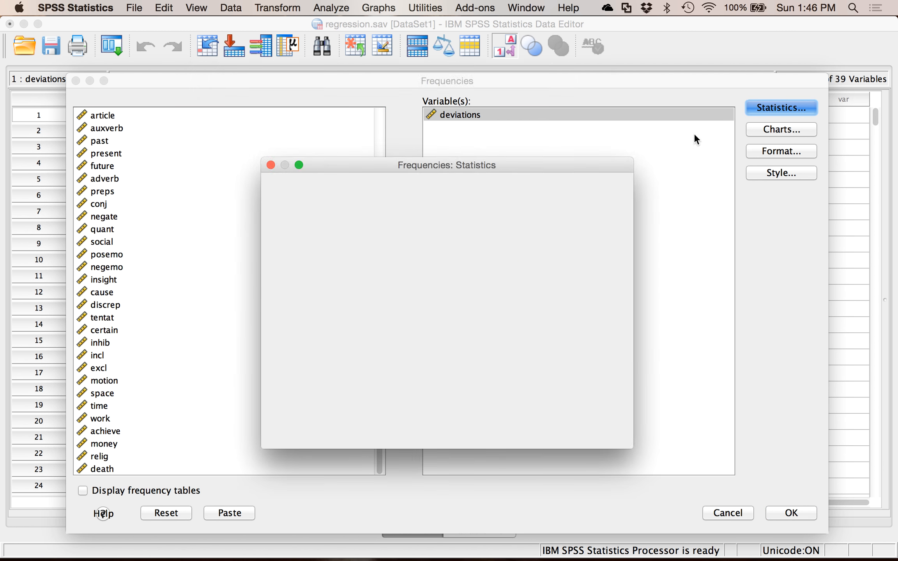
left_click(269, 272)
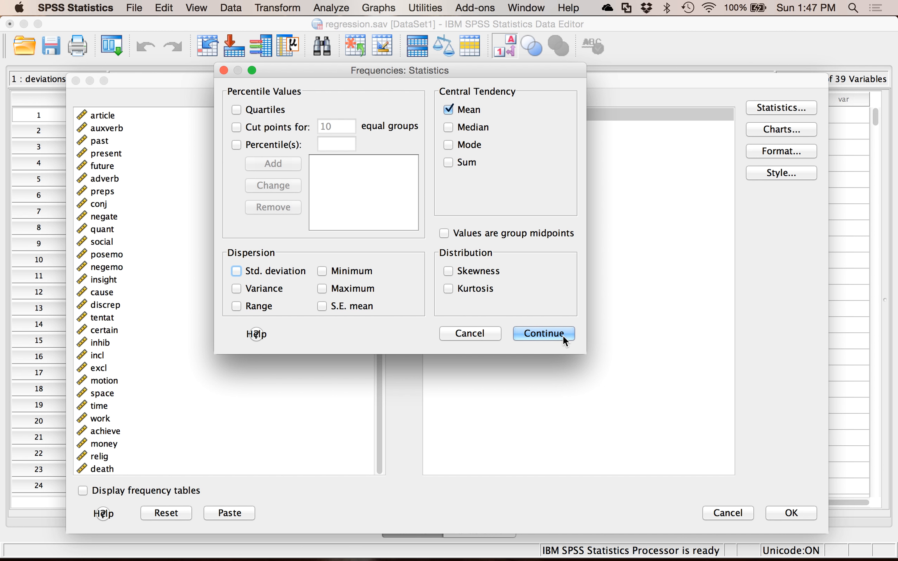
left_click(549, 335)
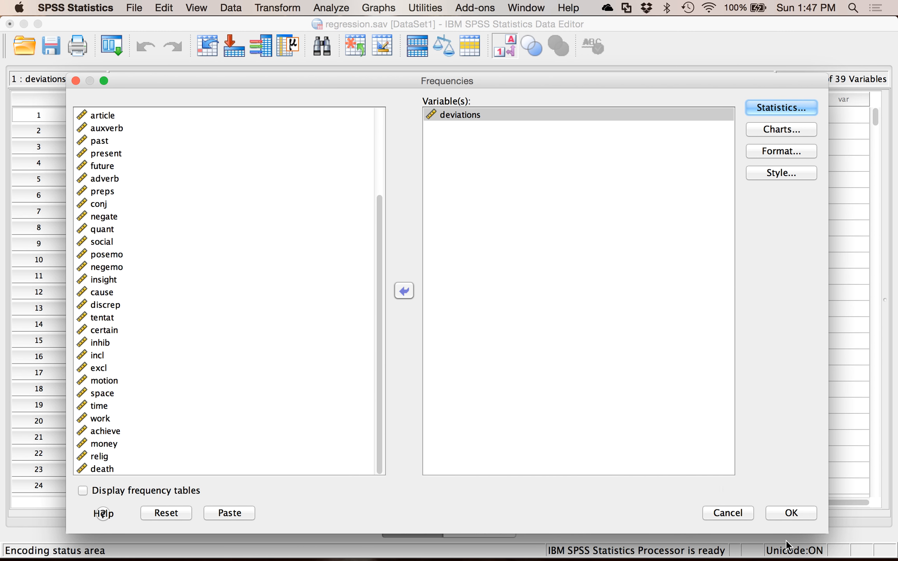
left_click(777, 513)
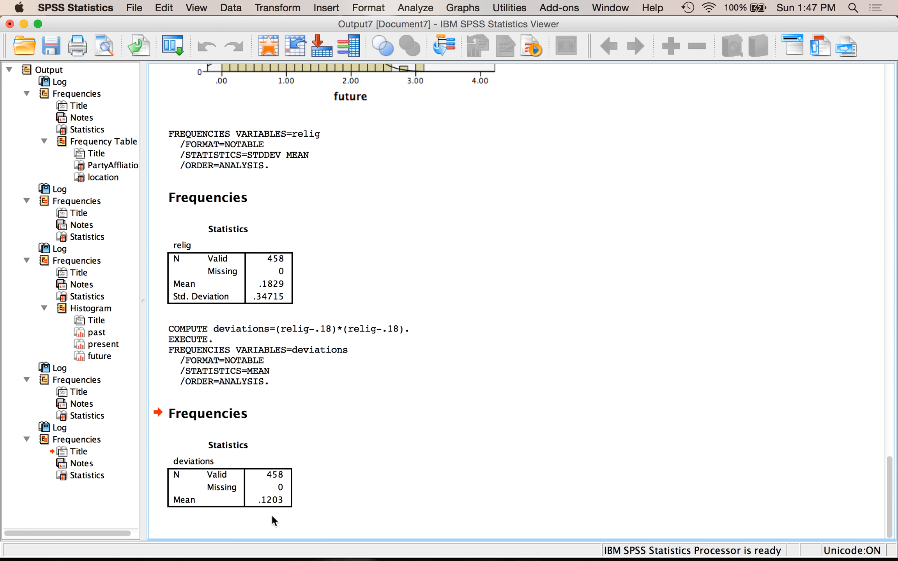
Switch to Word and add the line "Look at the mean! Variance = .12" below the step 3 formula
mouse_move(227, 559)
left_click(317, 543)
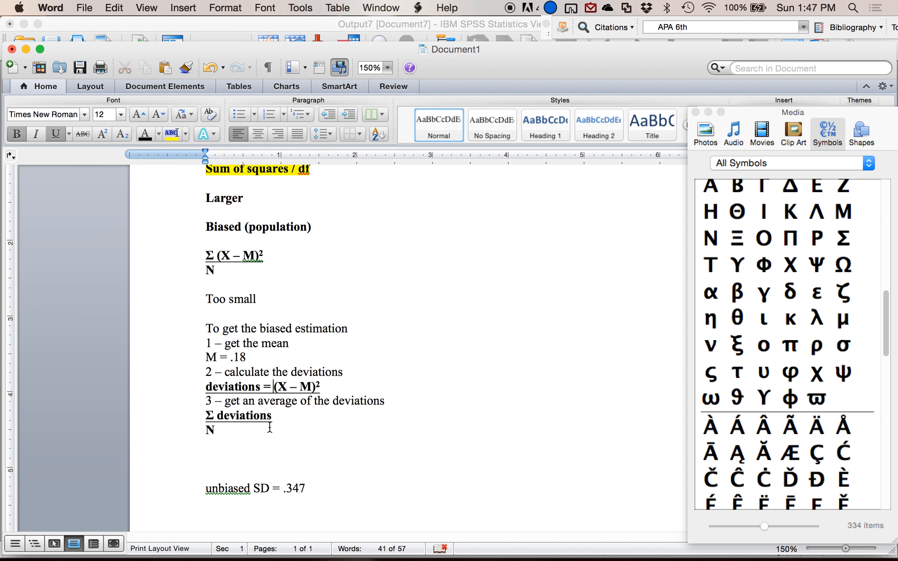
left_click(269, 445)
type("Look")
key("BackSpace")
type("ok at the mean!")
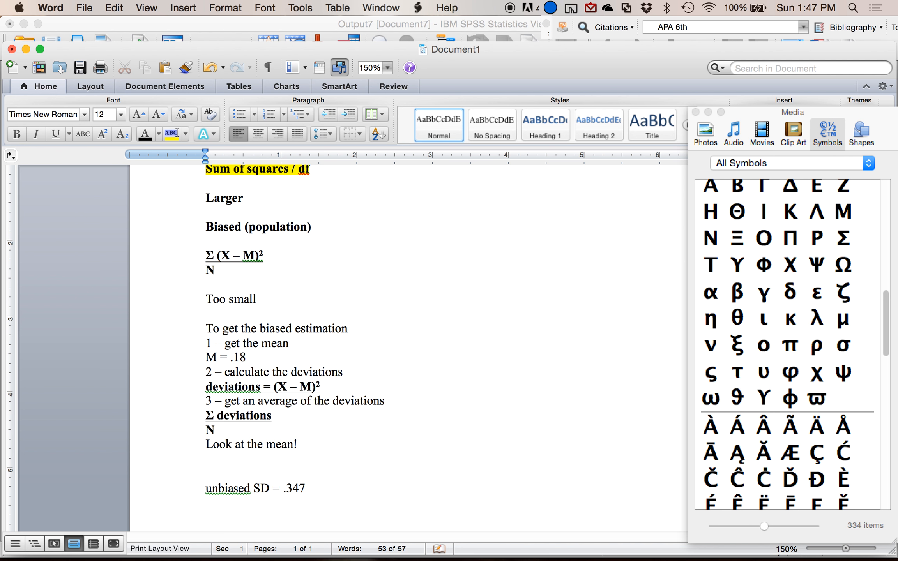
type(" Variance = .12")
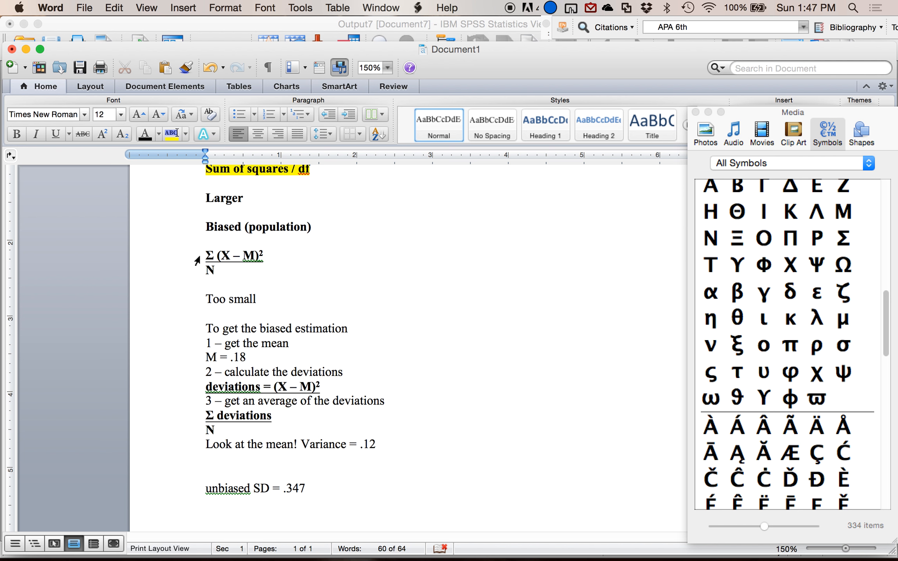
Compare the biased formula with the unbiased N – 1 formula and review the variance note
left_click_drag(206, 256, 240, 275)
scroll(390, 279, "up", 3)
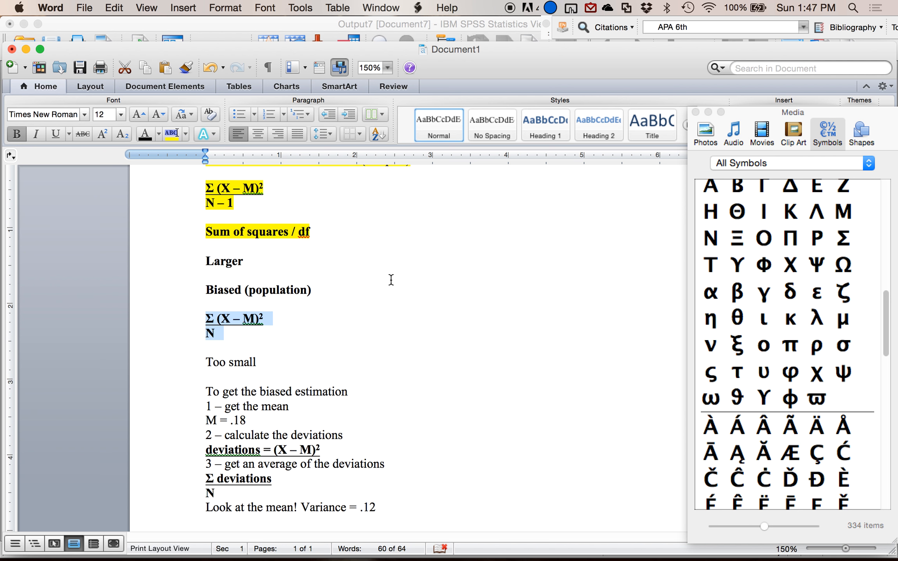
scroll(391, 279, "up", 1)
left_click_drag(204, 197, 234, 218)
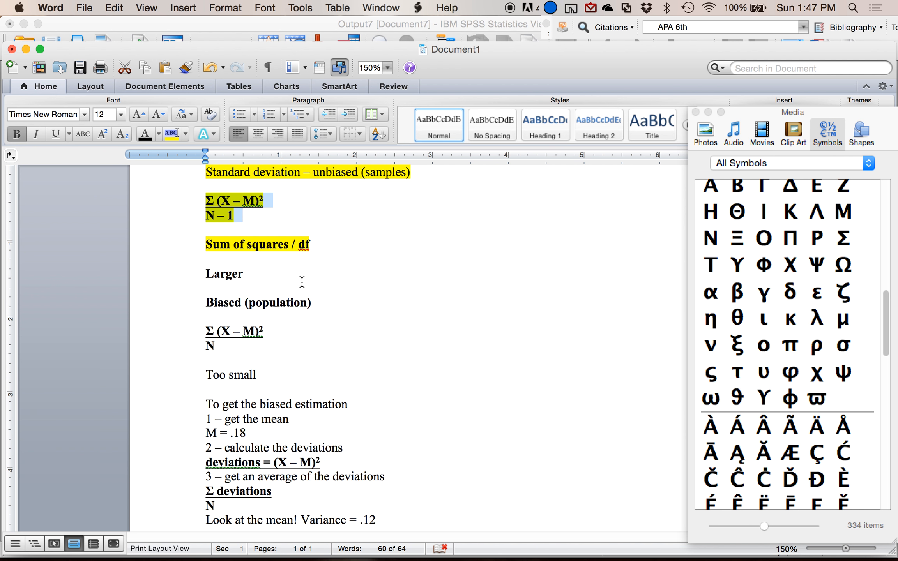
scroll(302, 281, "down", 7)
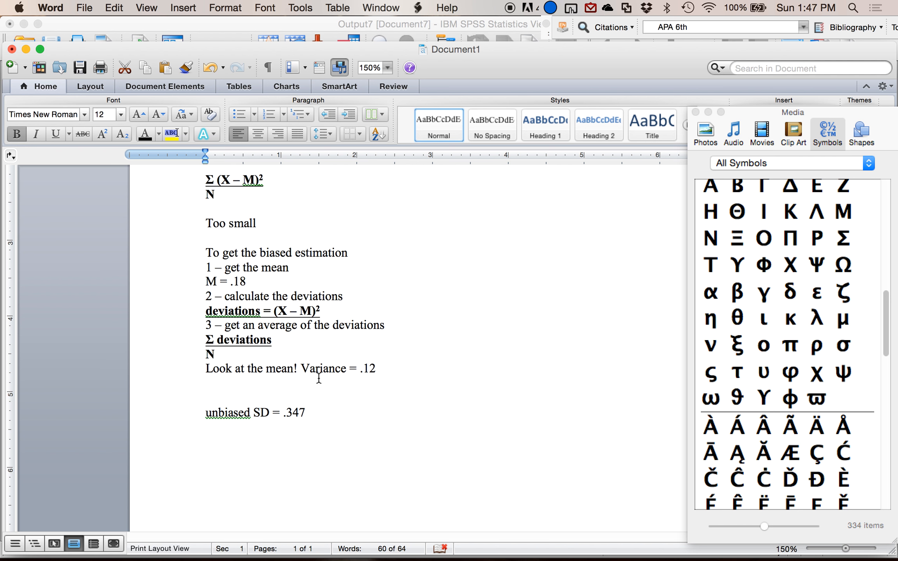
left_click_drag(300, 369, 377, 368)
left_click(372, 369)
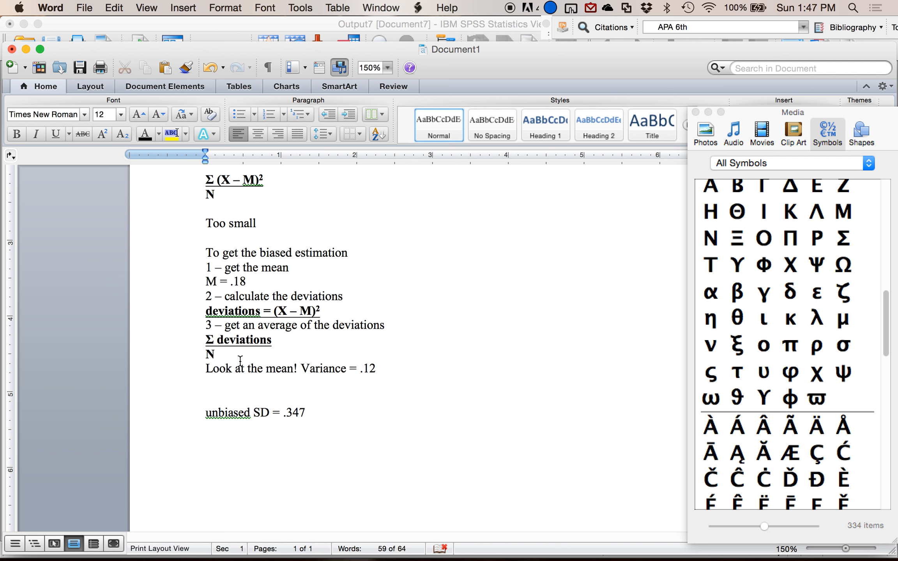
Start a new line reading "Biased SD =" below the variance note
left_click(386, 372)
key("Return")
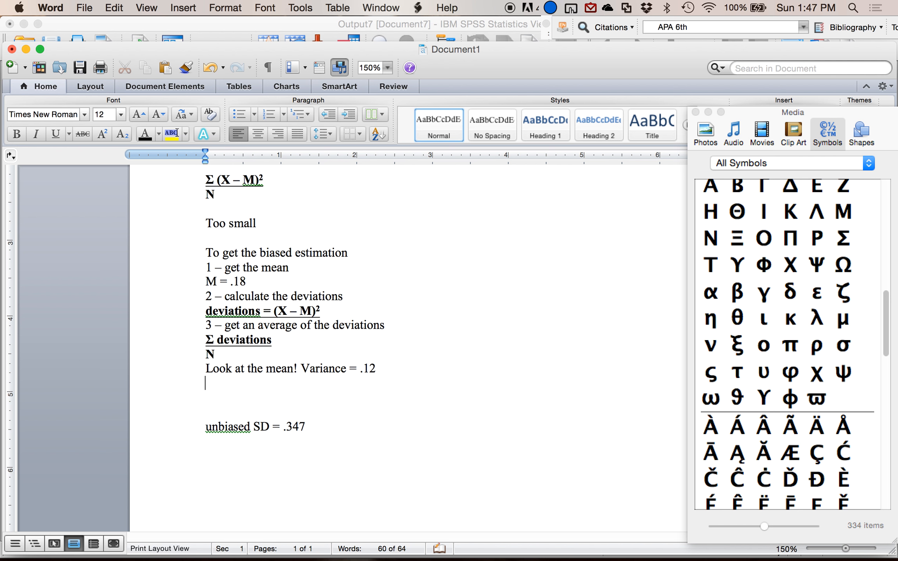
type("biased SD")
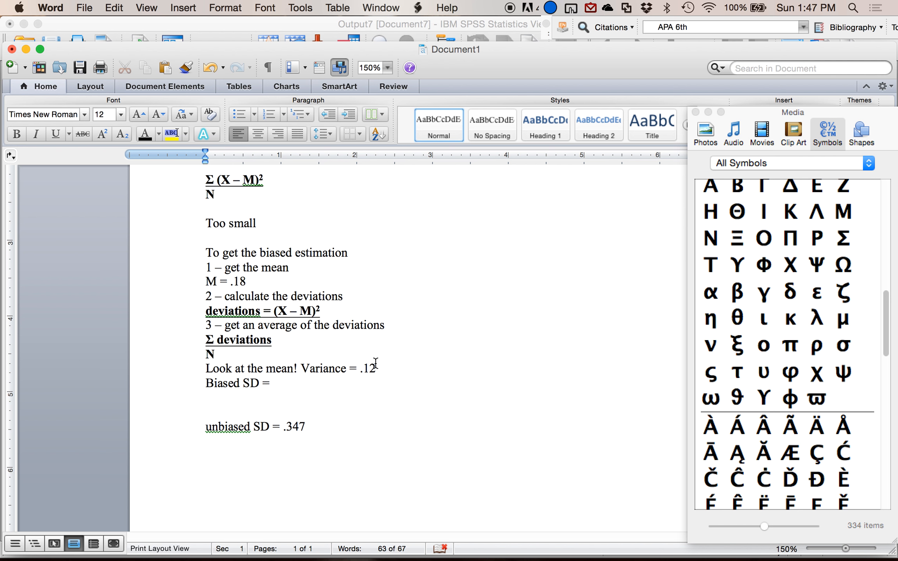
Open the Calculator and take the square root of the variance .12
left_click(853, 8)
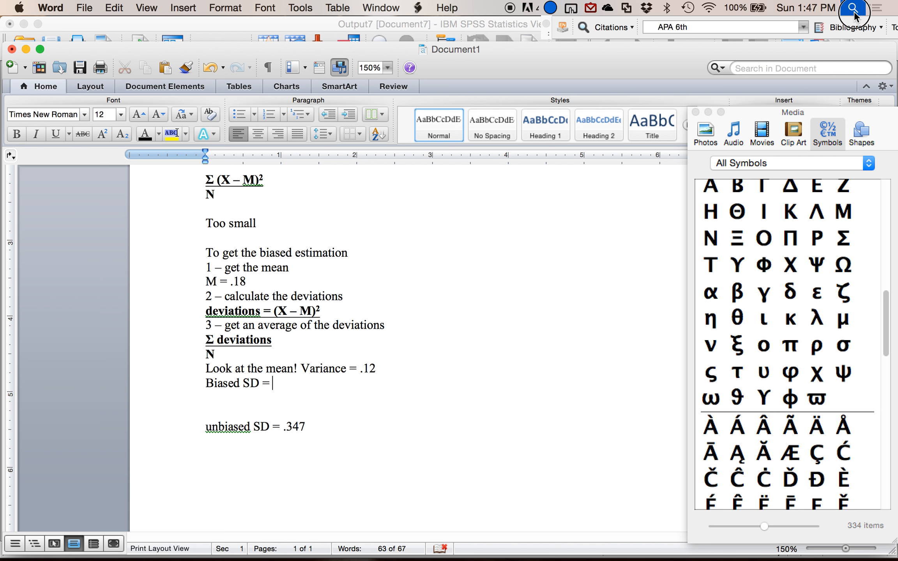
type("calc")
key("Return")
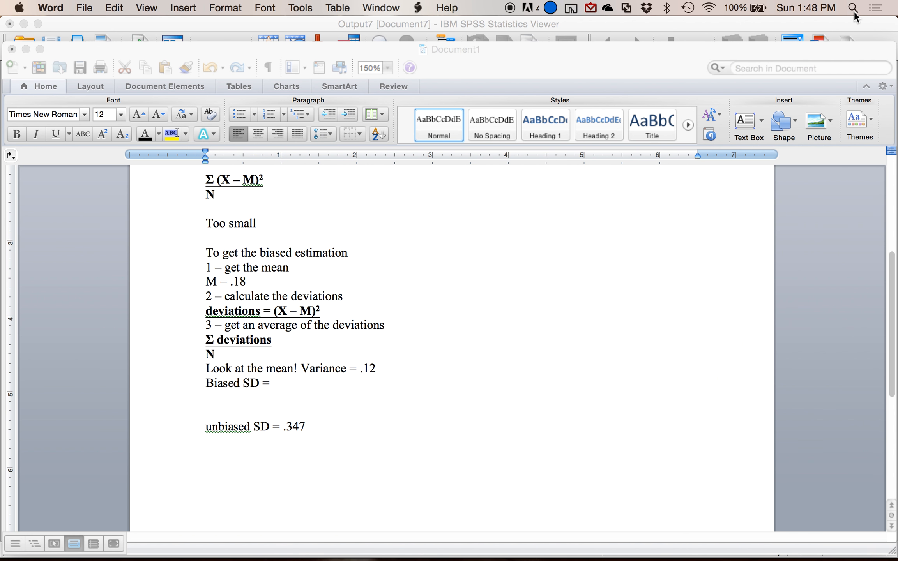
type(".12")
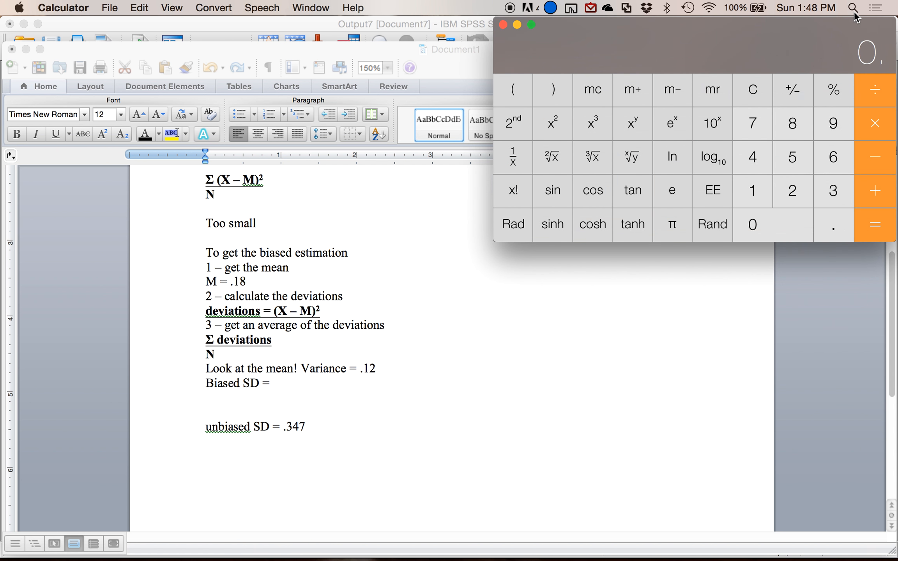
left_click(566, 157)
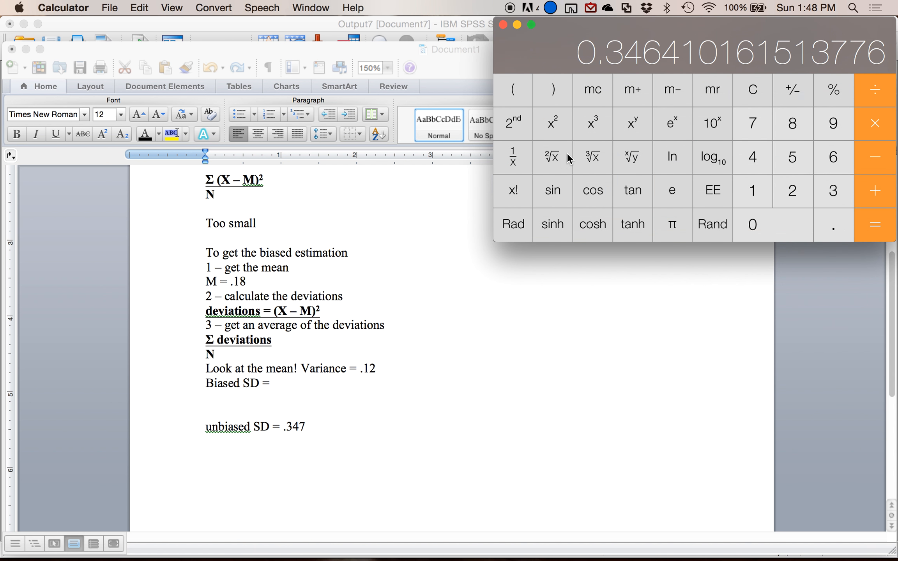
Return to Word, complete the Biased SD line with .346, and dismiss the Calculator
left_click(278, 381)
type(".346")
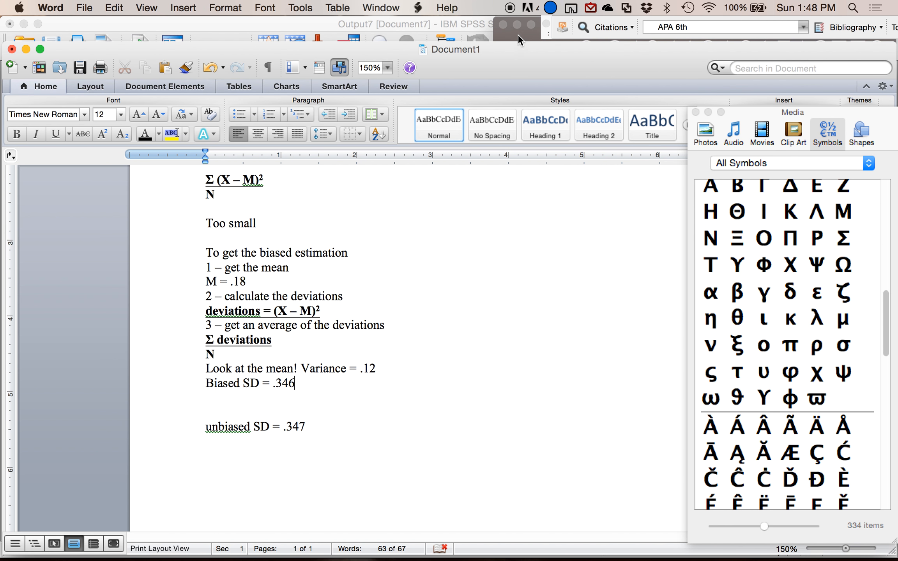
left_click(520, 35)
left_click(322, 495)
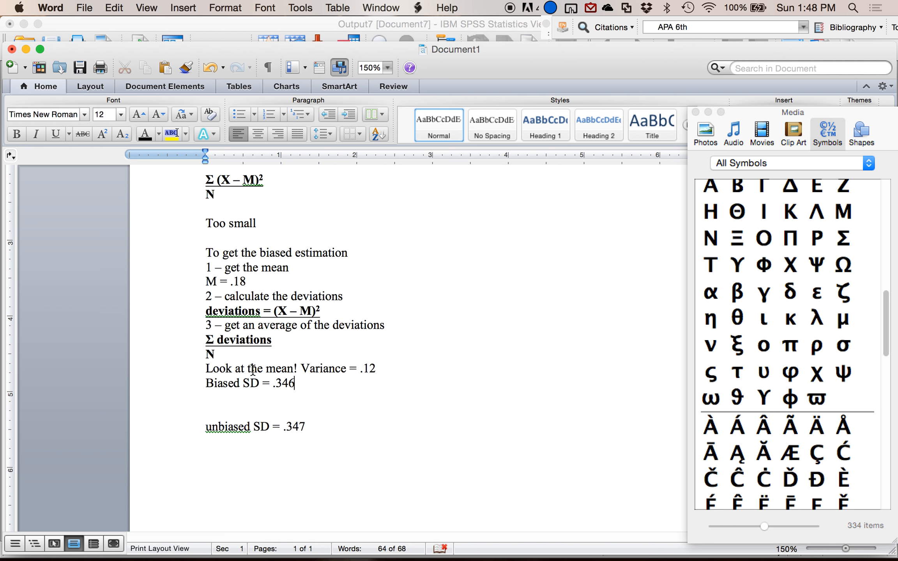
Compare the "Larger" note under the unbiased formula and the "Too small" note under the biased formula with the Biased SD line
scroll(331, 305, "up", 10)
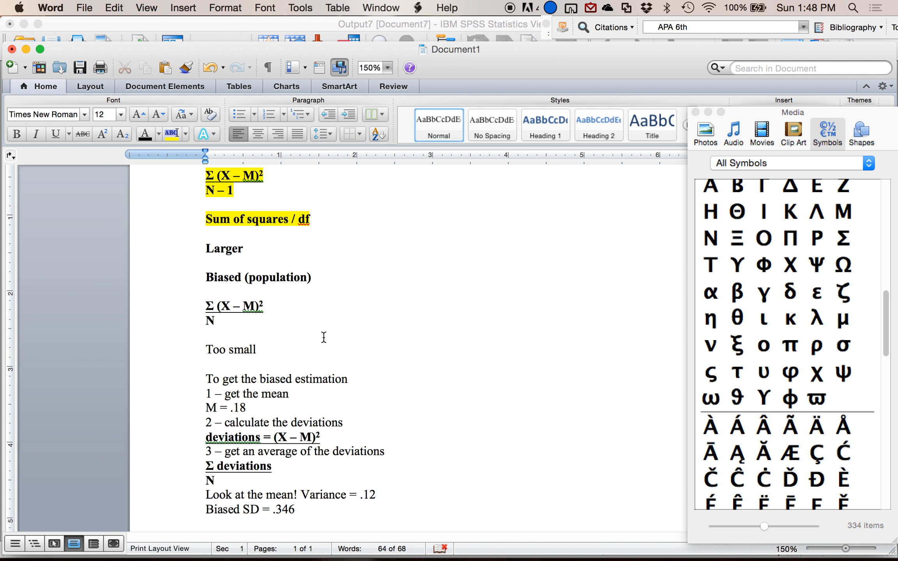
scroll(299, 257, "up", 3)
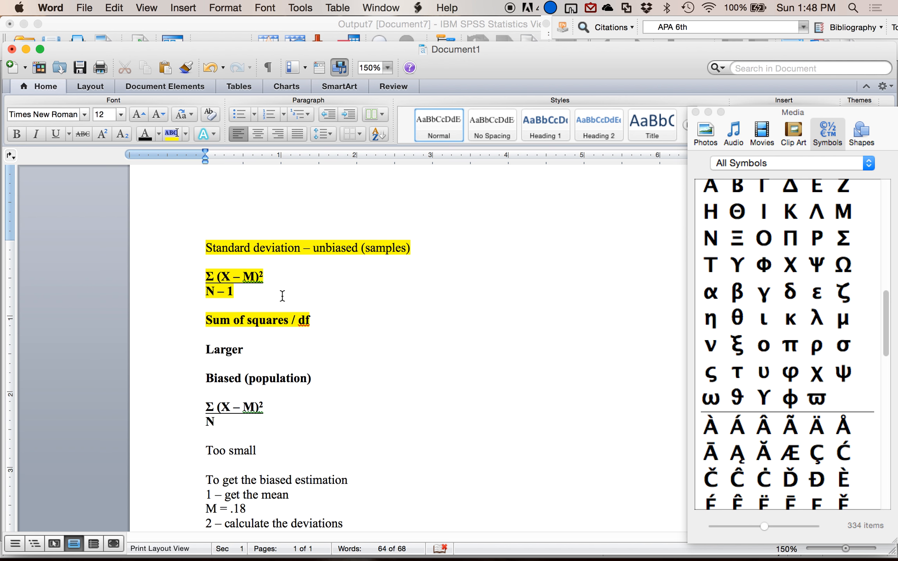
double_click(232, 350)
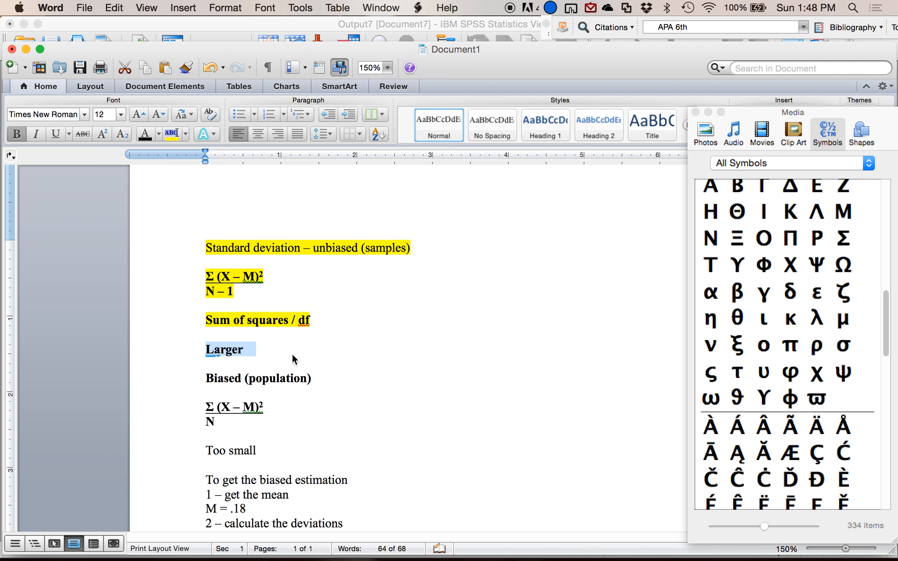
scroll(286, 355, "down", 3)
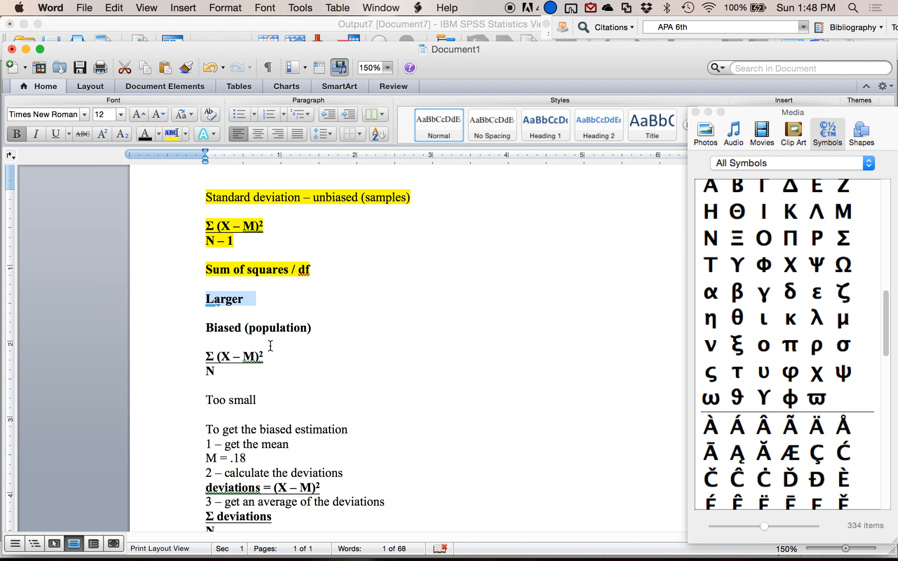
scroll(271, 345, "down", 9)
double_click(239, 253)
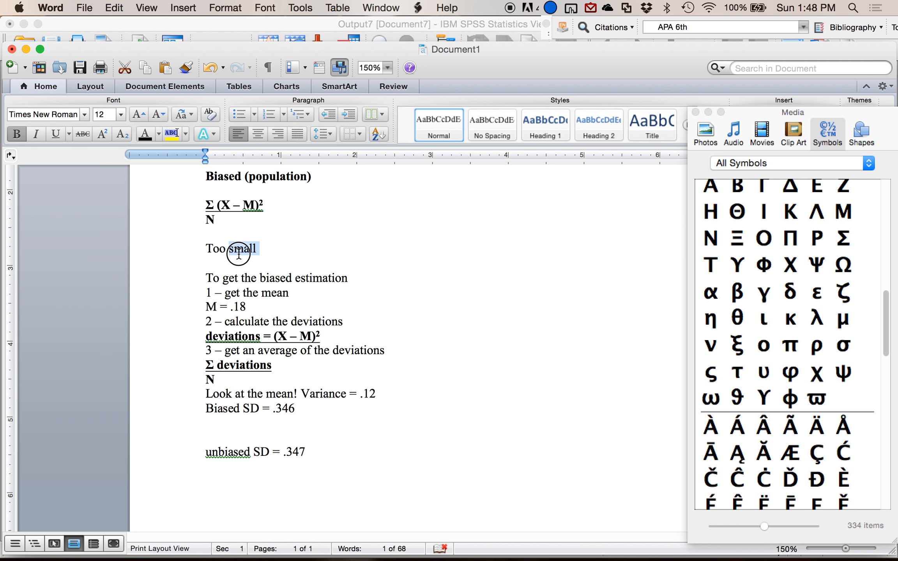
left_click(281, 408)
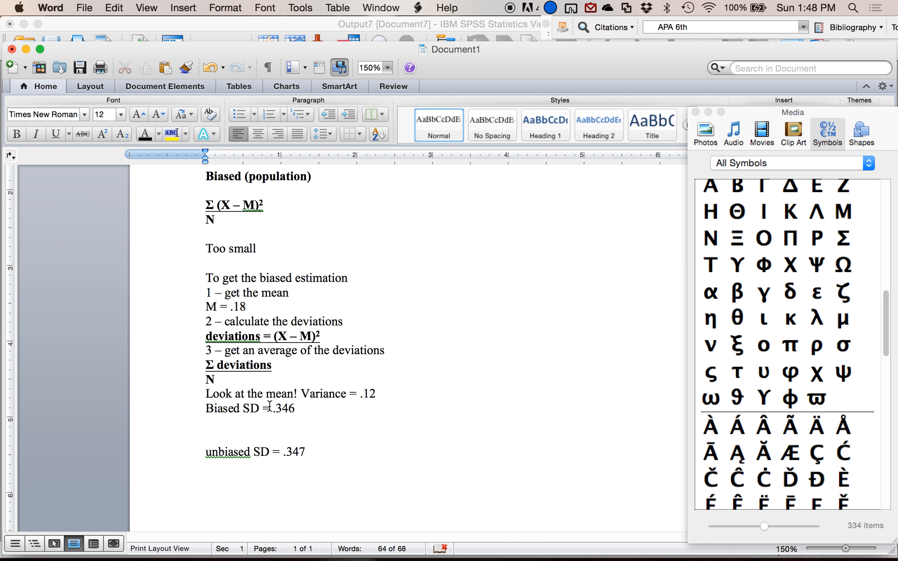
Check the N under Σ deviations against the deviations statistics in SPSS, view the deviations column in the data, and return to Word
double_click(232, 380)
mouse_move(269, 556)
left_click(509, 547)
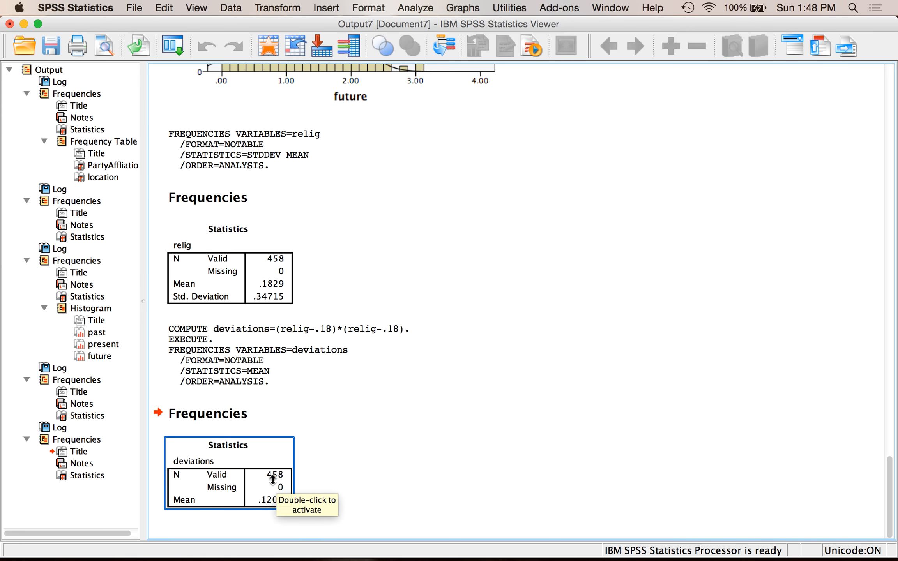
left_click(268, 48)
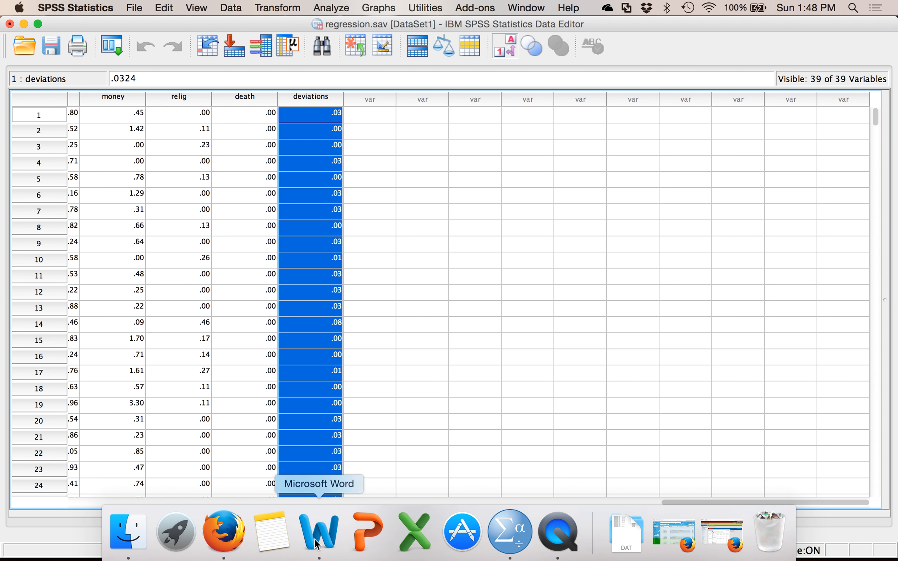
left_click(314, 553)
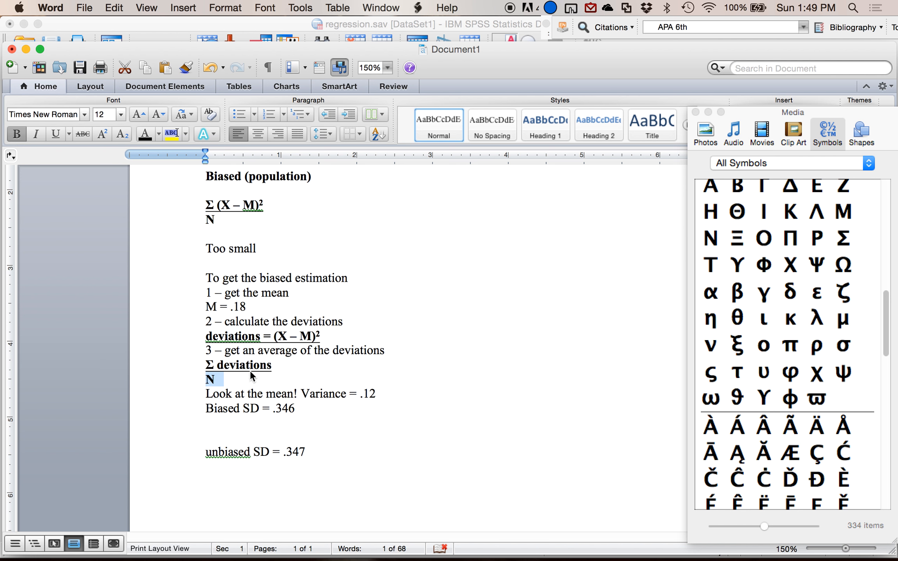
Review the unbiased (samples) heading and formula, and compare them with the Biased SD and unbiased SD lines at the document's end
scroll(250, 370, "up", 10)
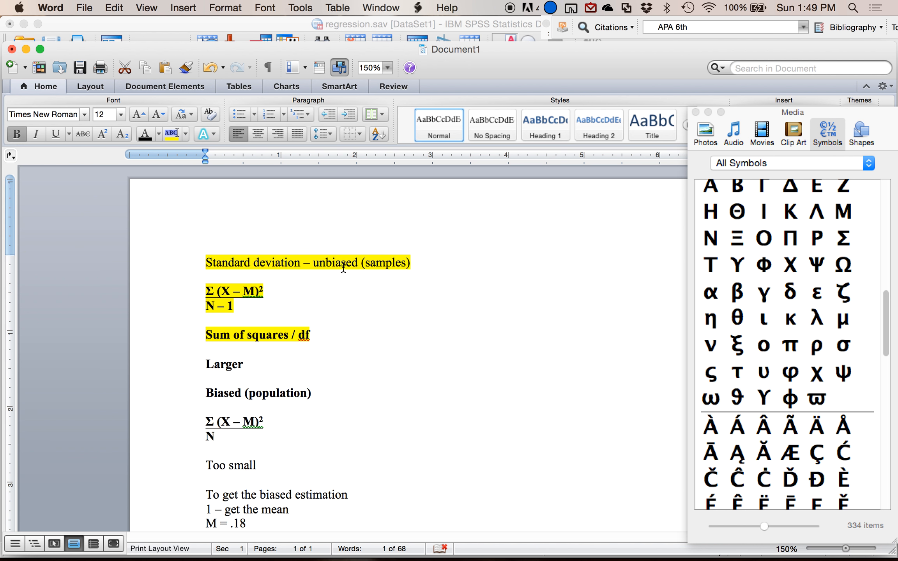
double_click(331, 265)
scroll(365, 406, "down", 2)
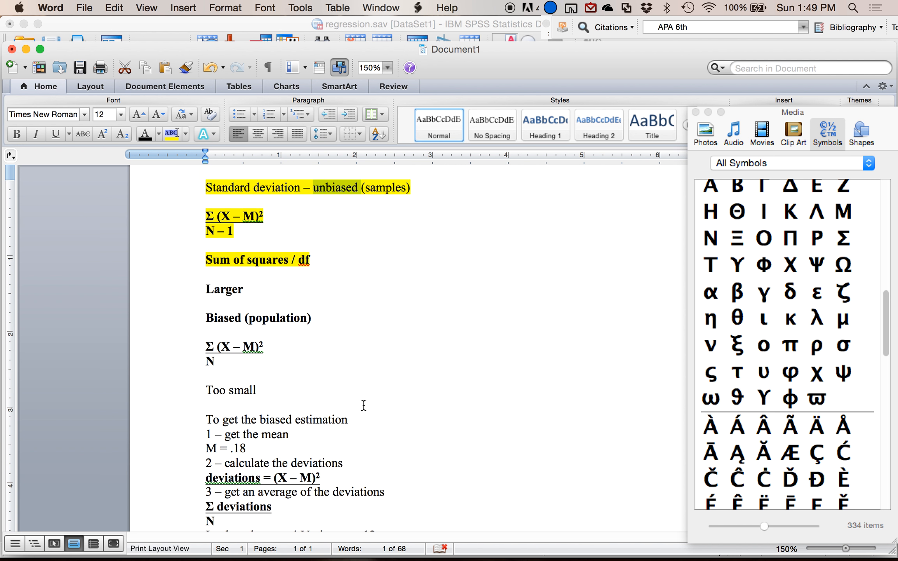
scroll(364, 405, "down", 1)
scroll(364, 405, "down", 3)
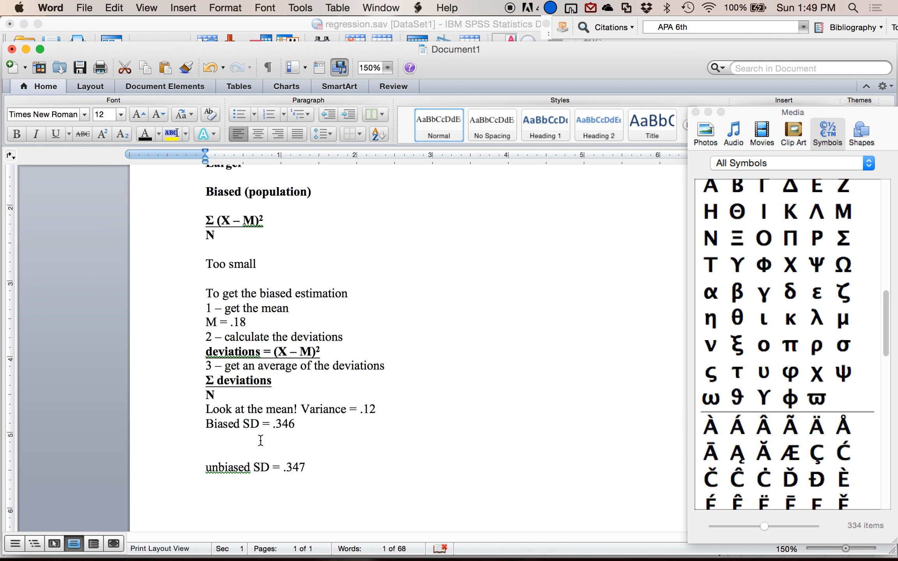
double_click(232, 414)
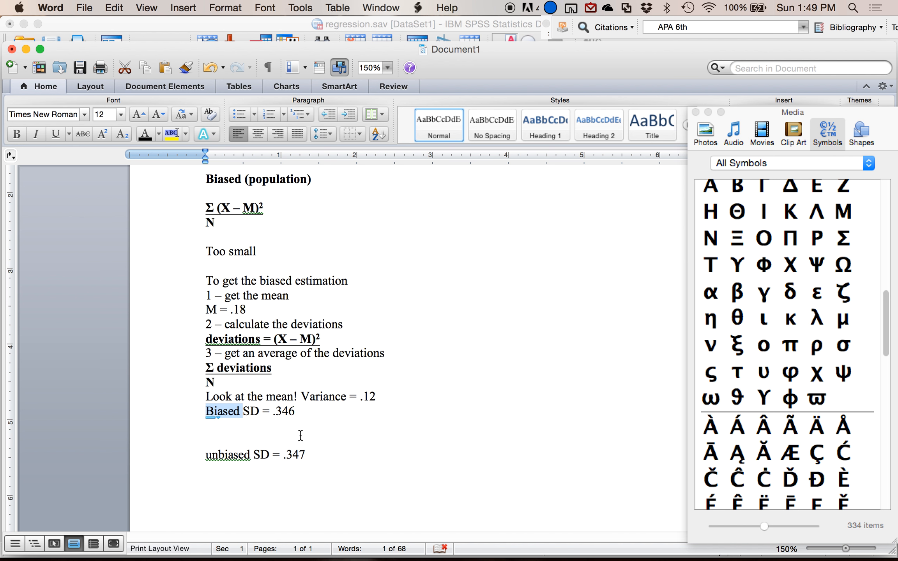